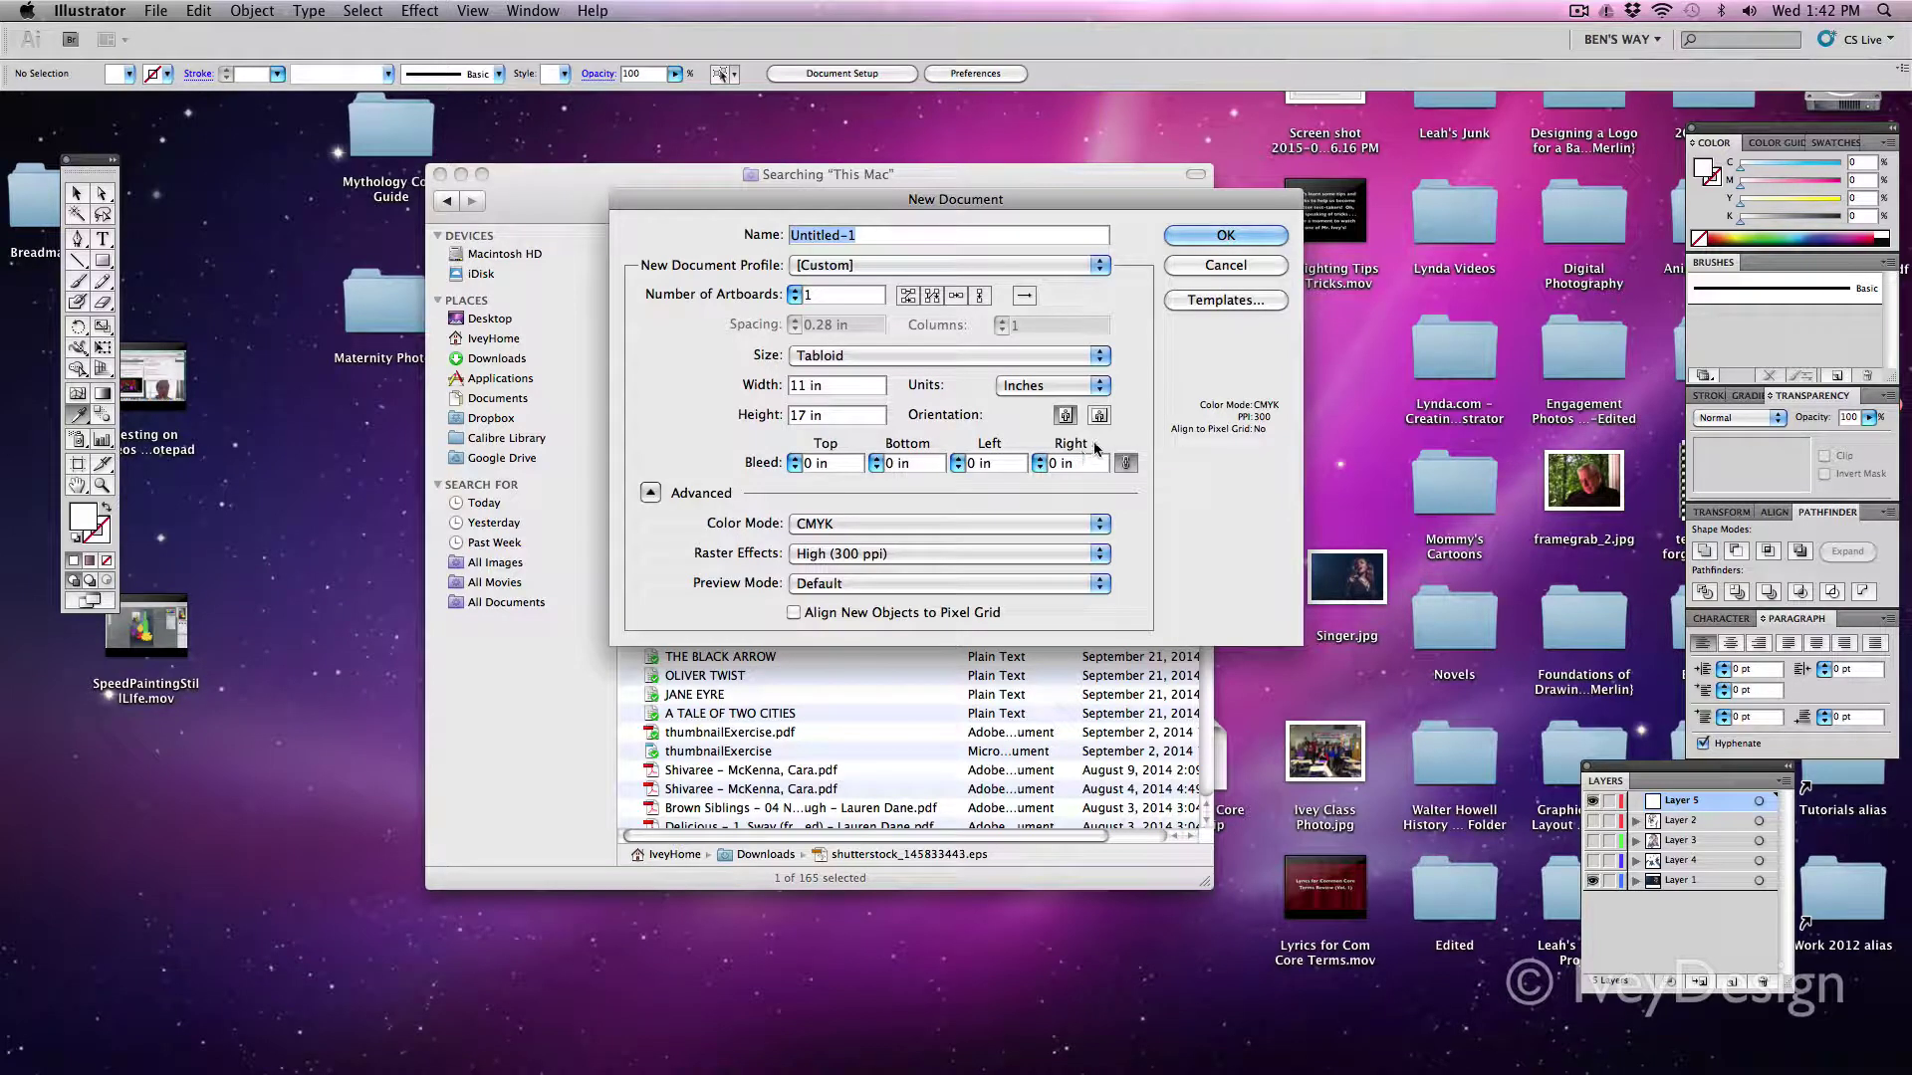
Step: Create the Tabloid-size CMYK document and place Singer.jpg from the Desktop in it as a linked image
click(1221, 236)
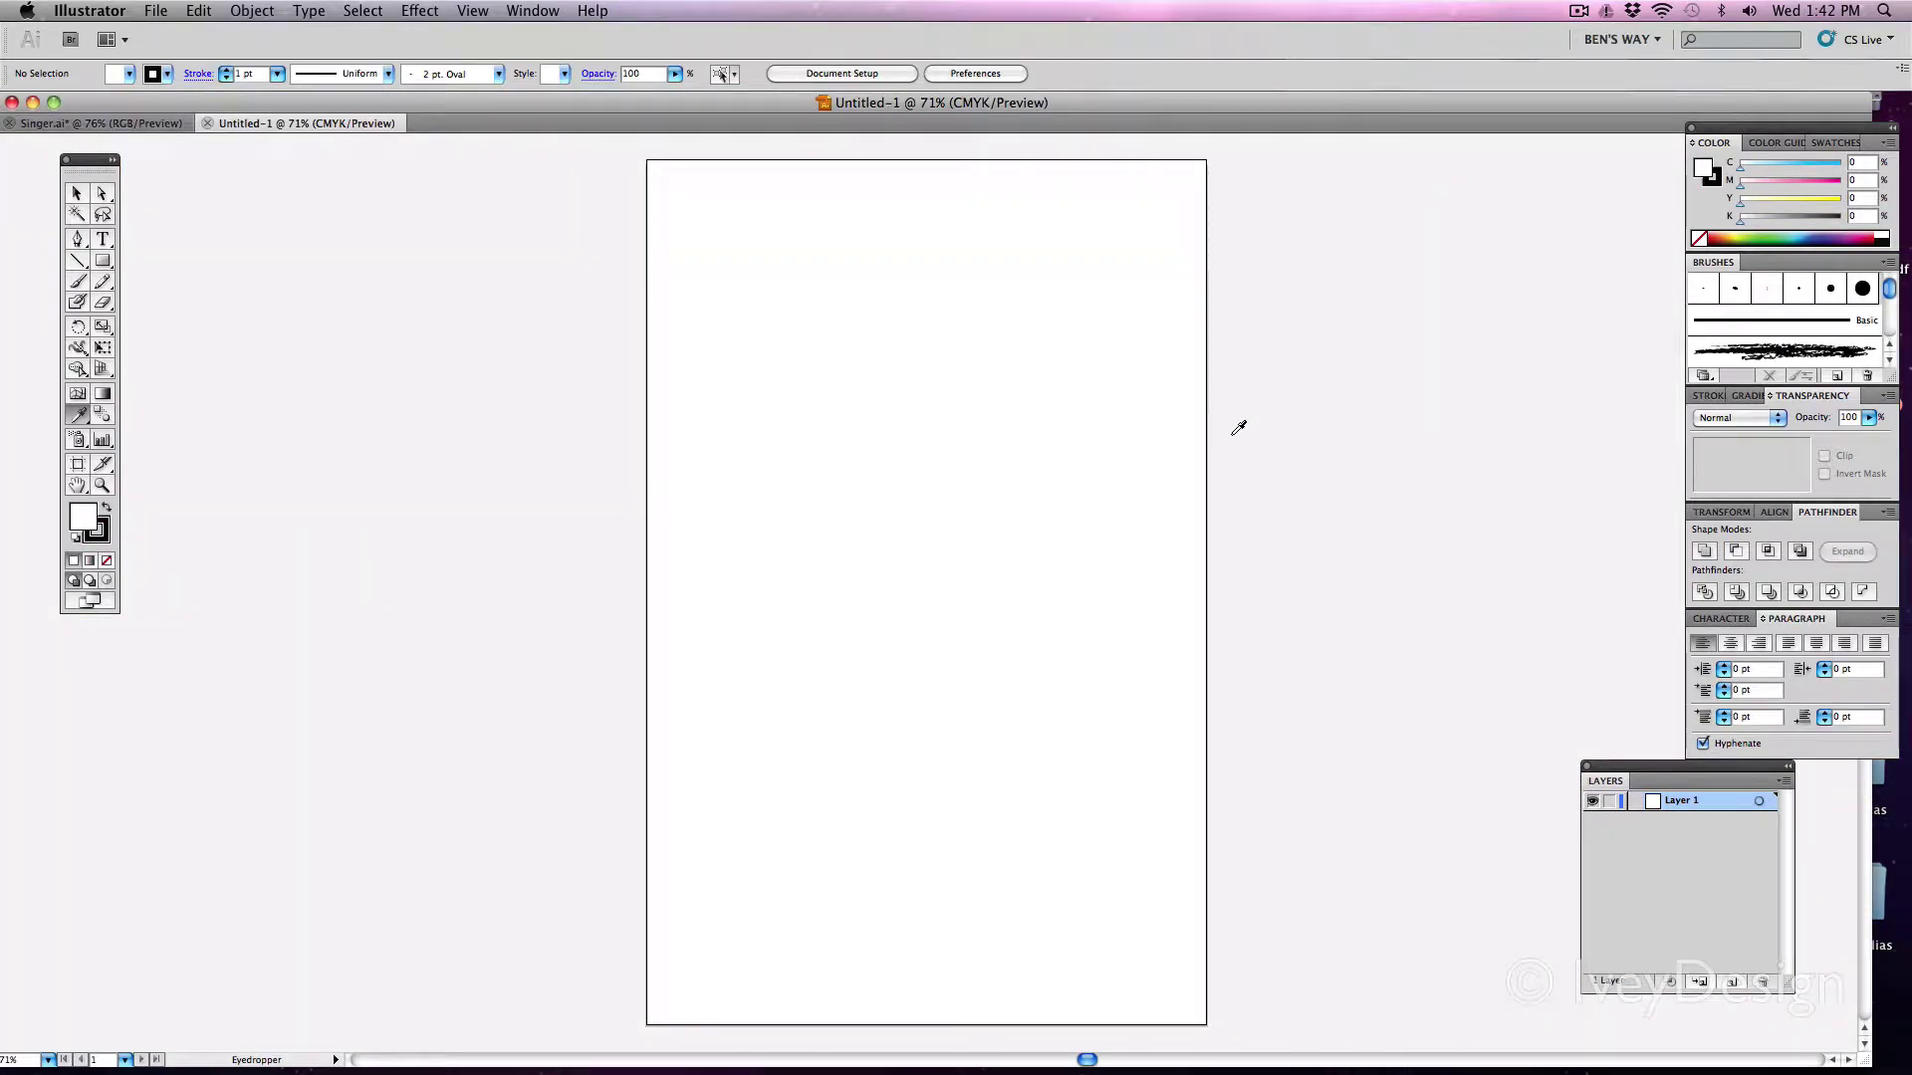
click(153, 10)
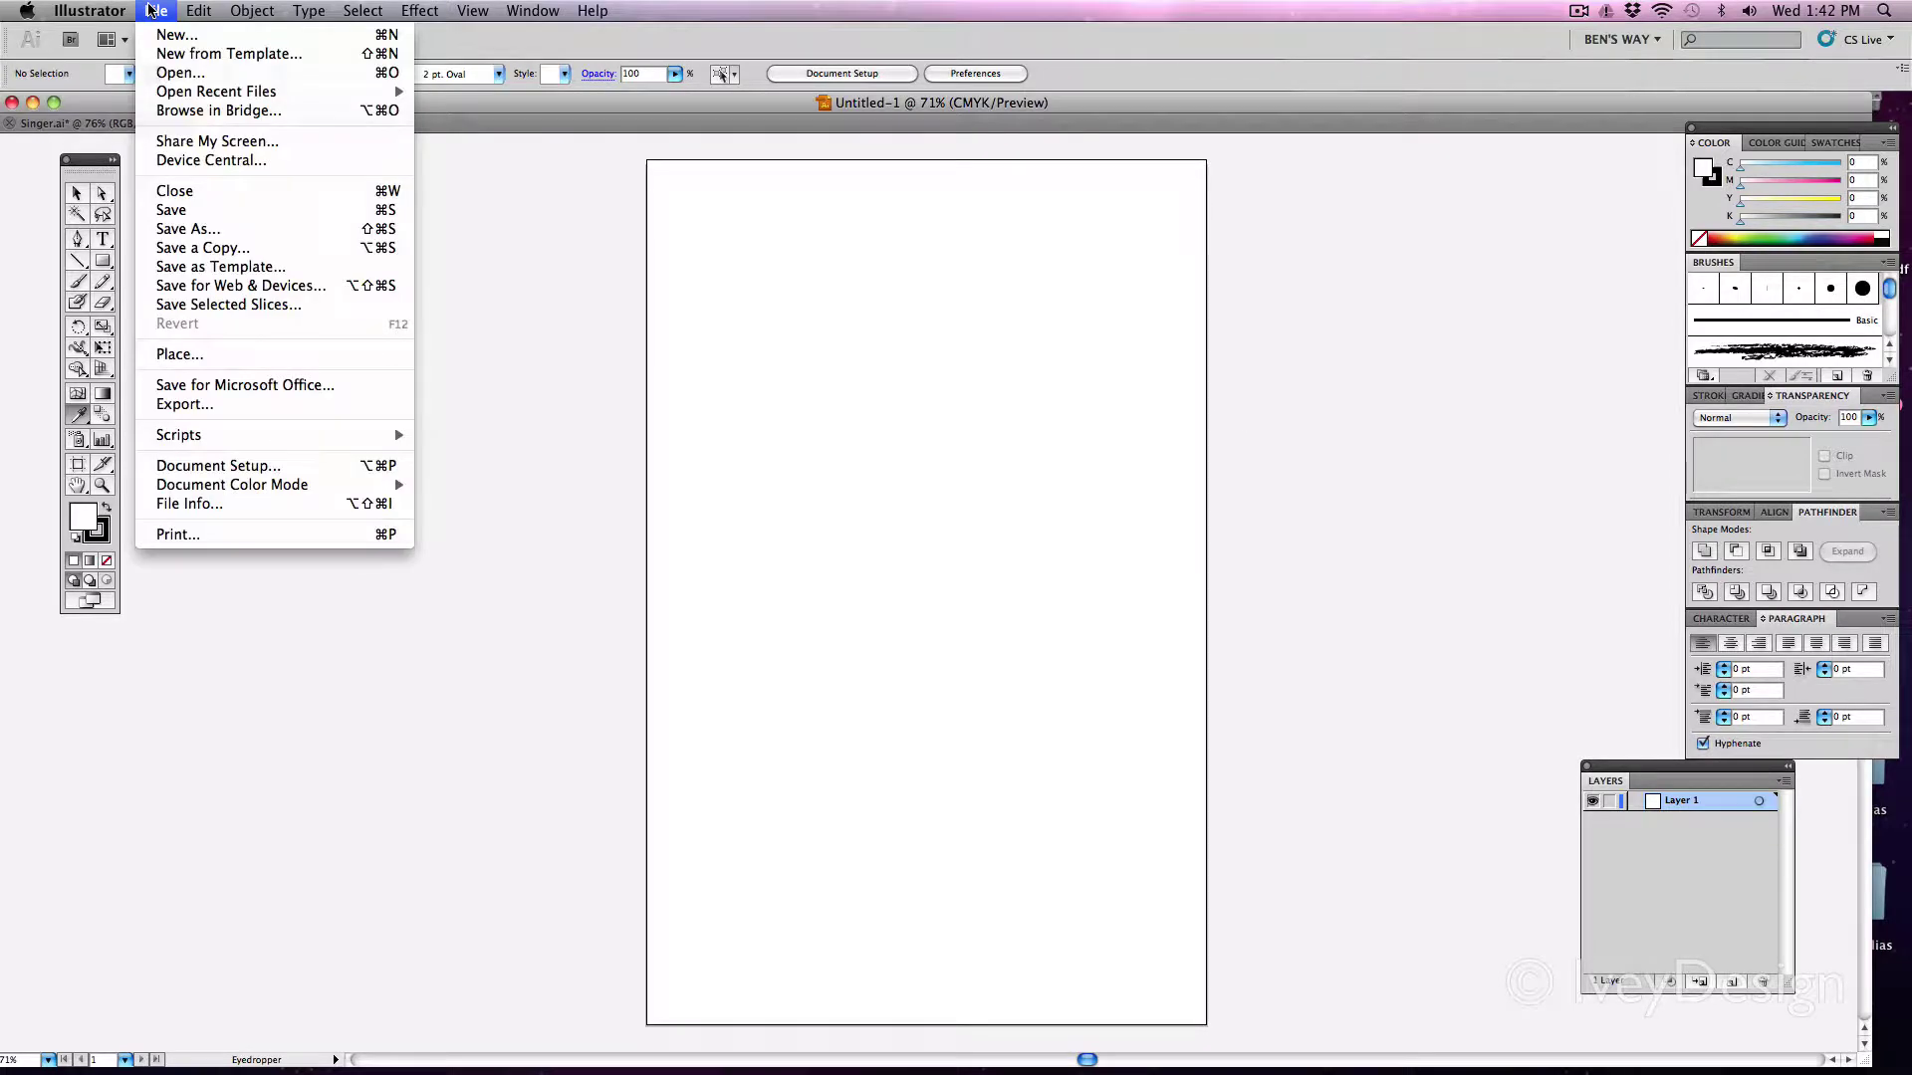
click(269, 356)
click(667, 308)
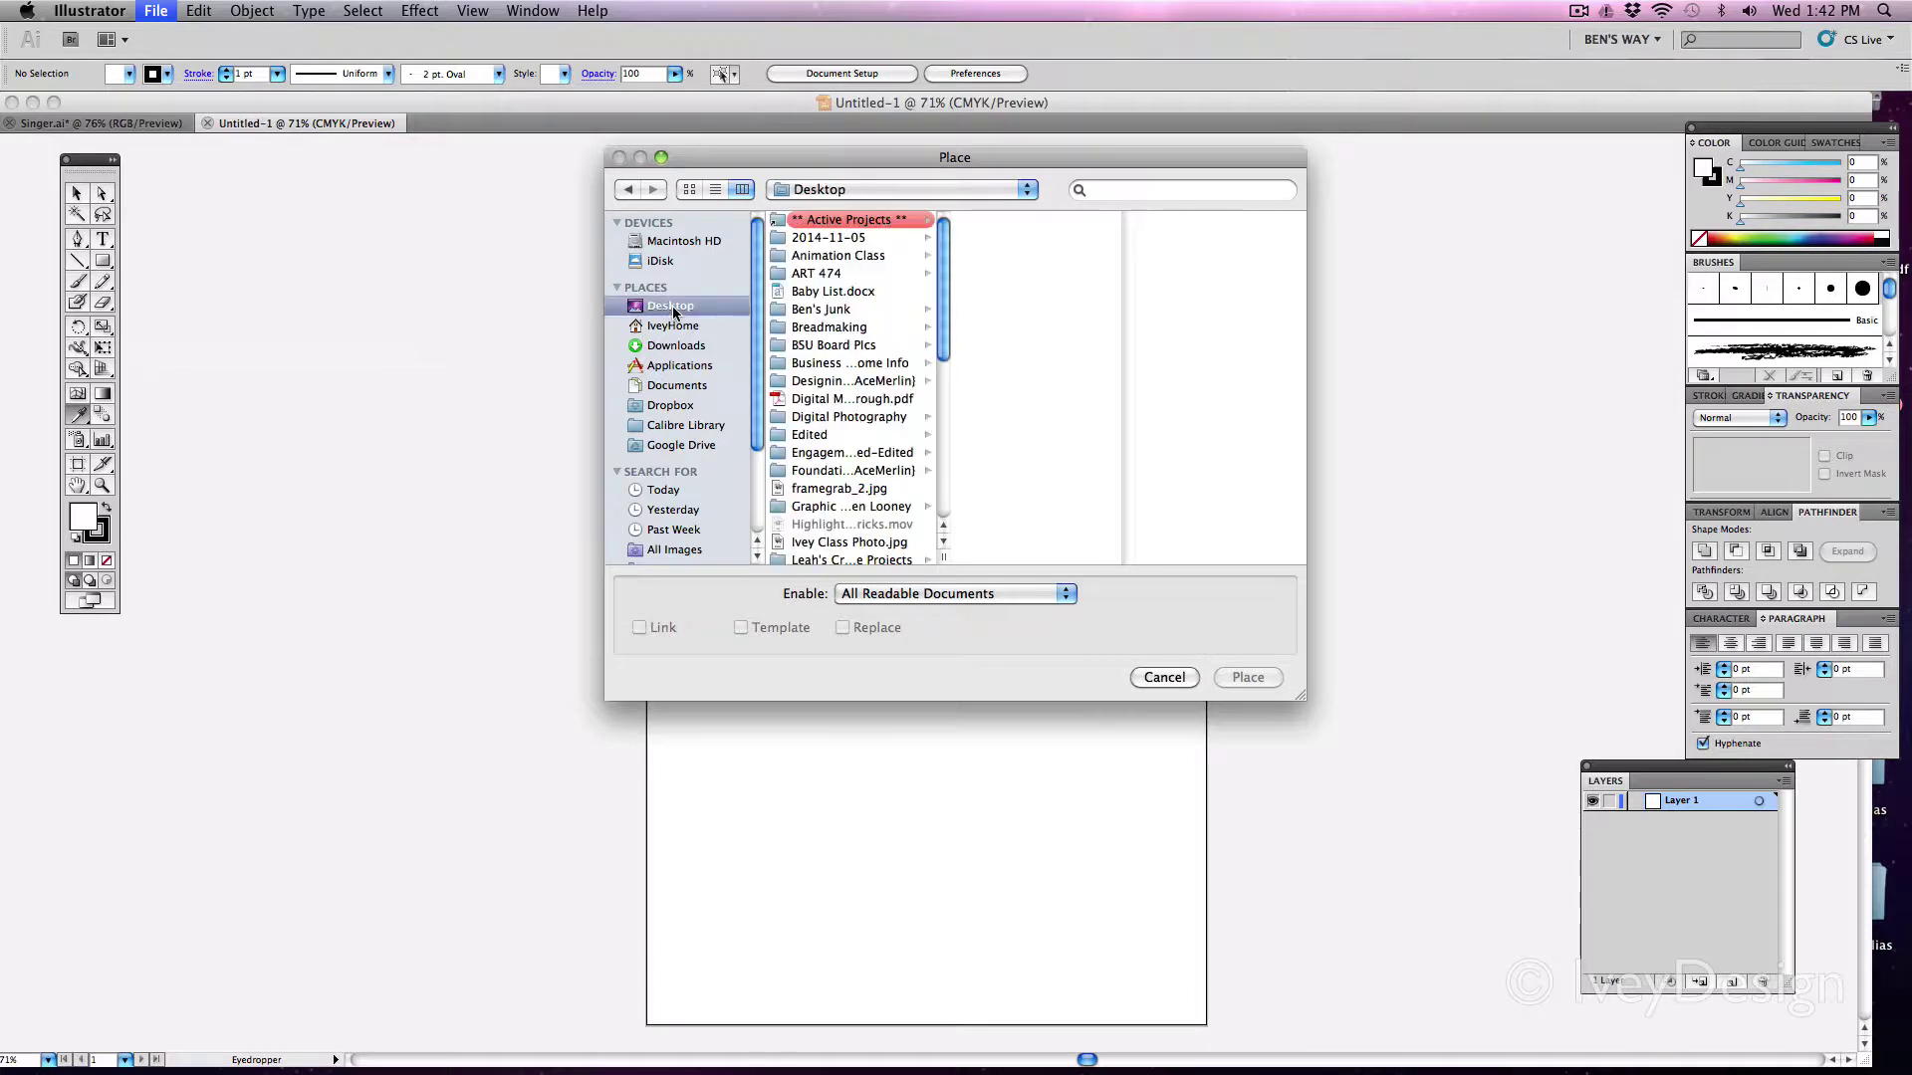
scroll(947, 329, down, 10)
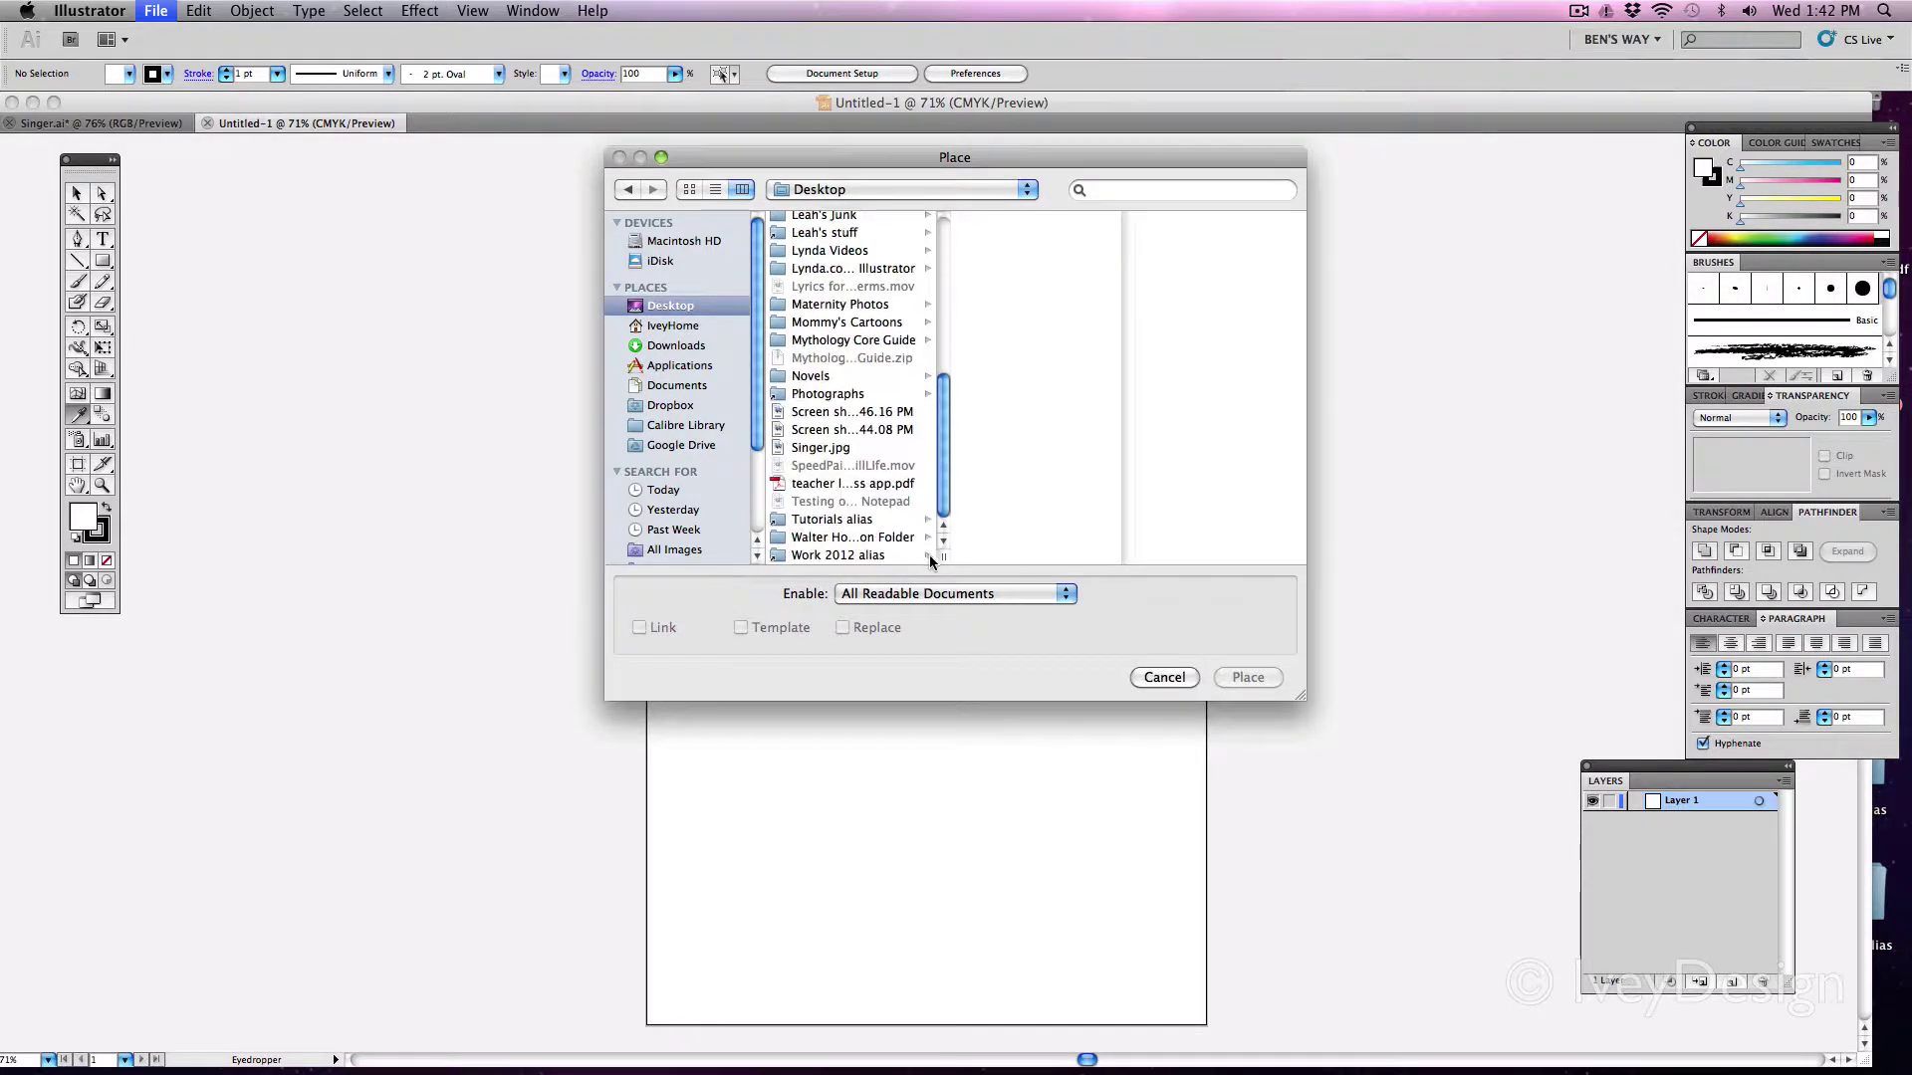
click(826, 448)
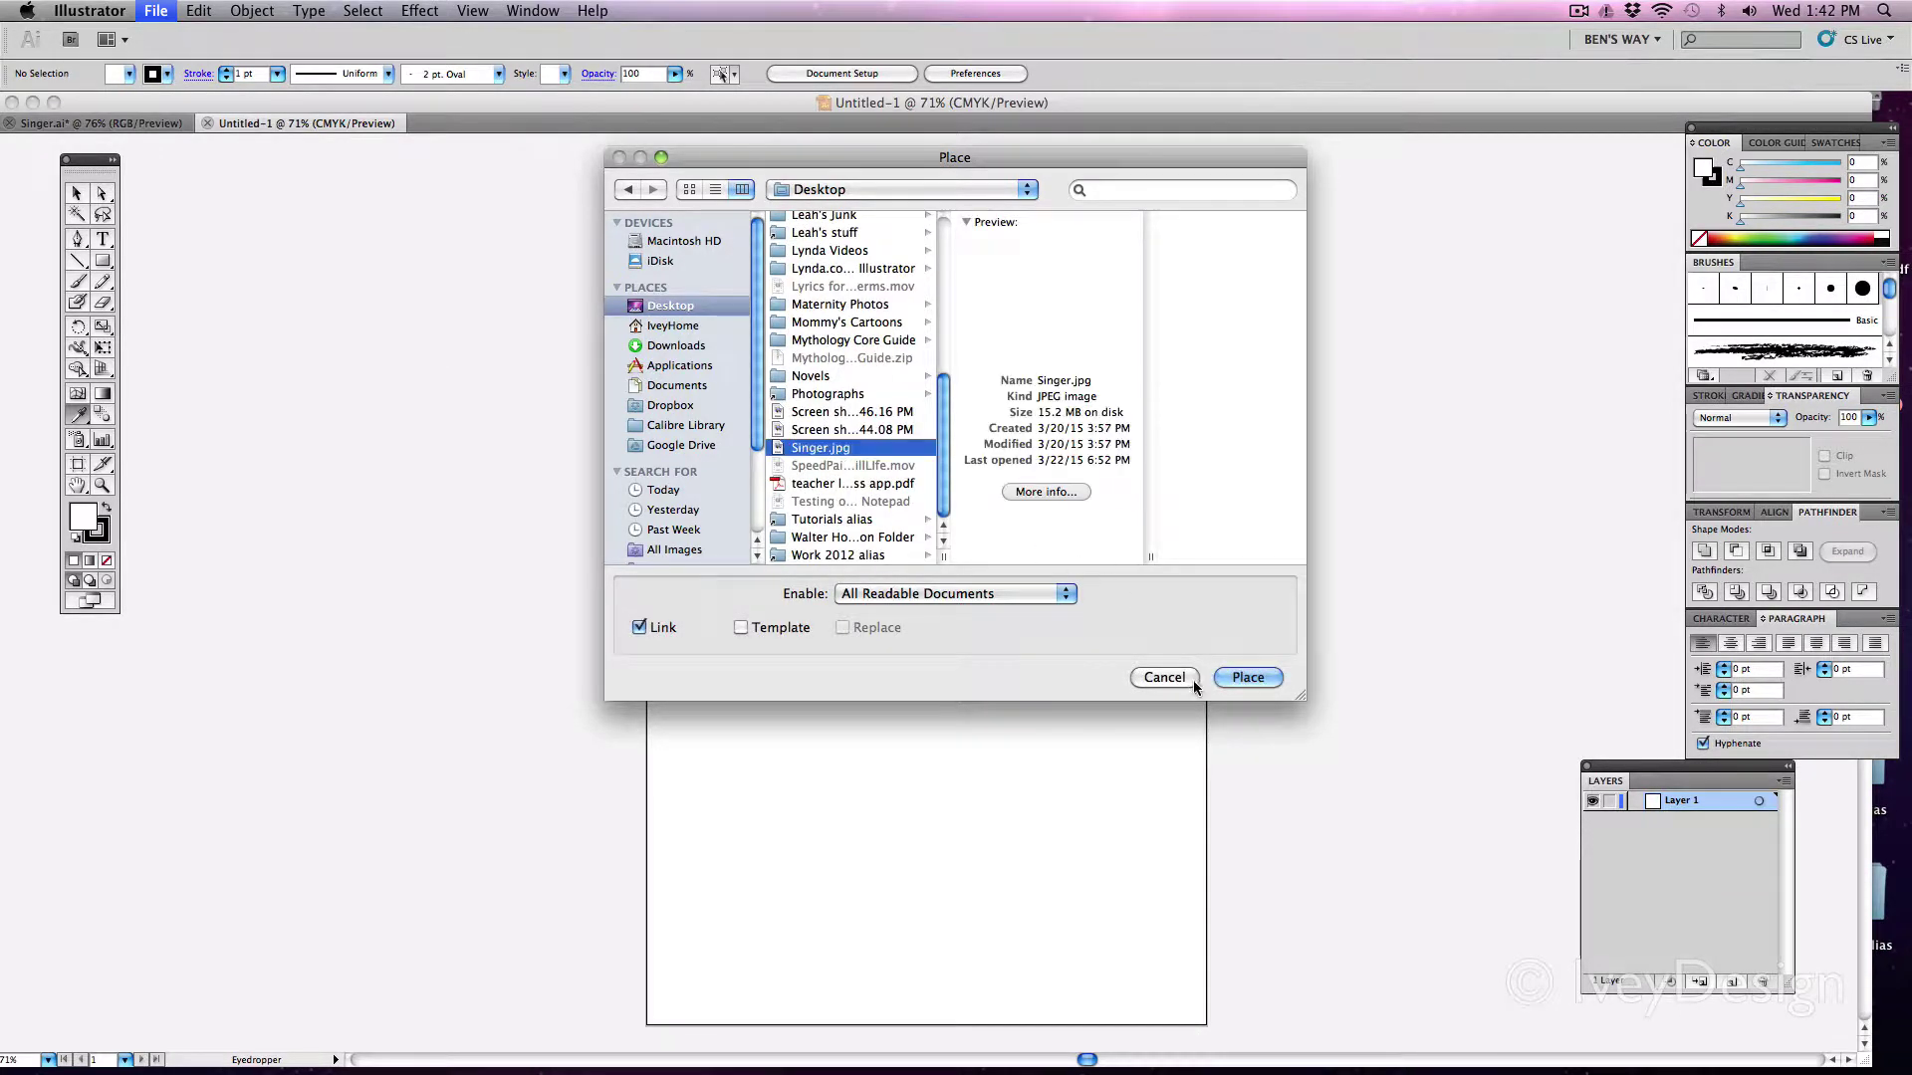
click(1248, 678)
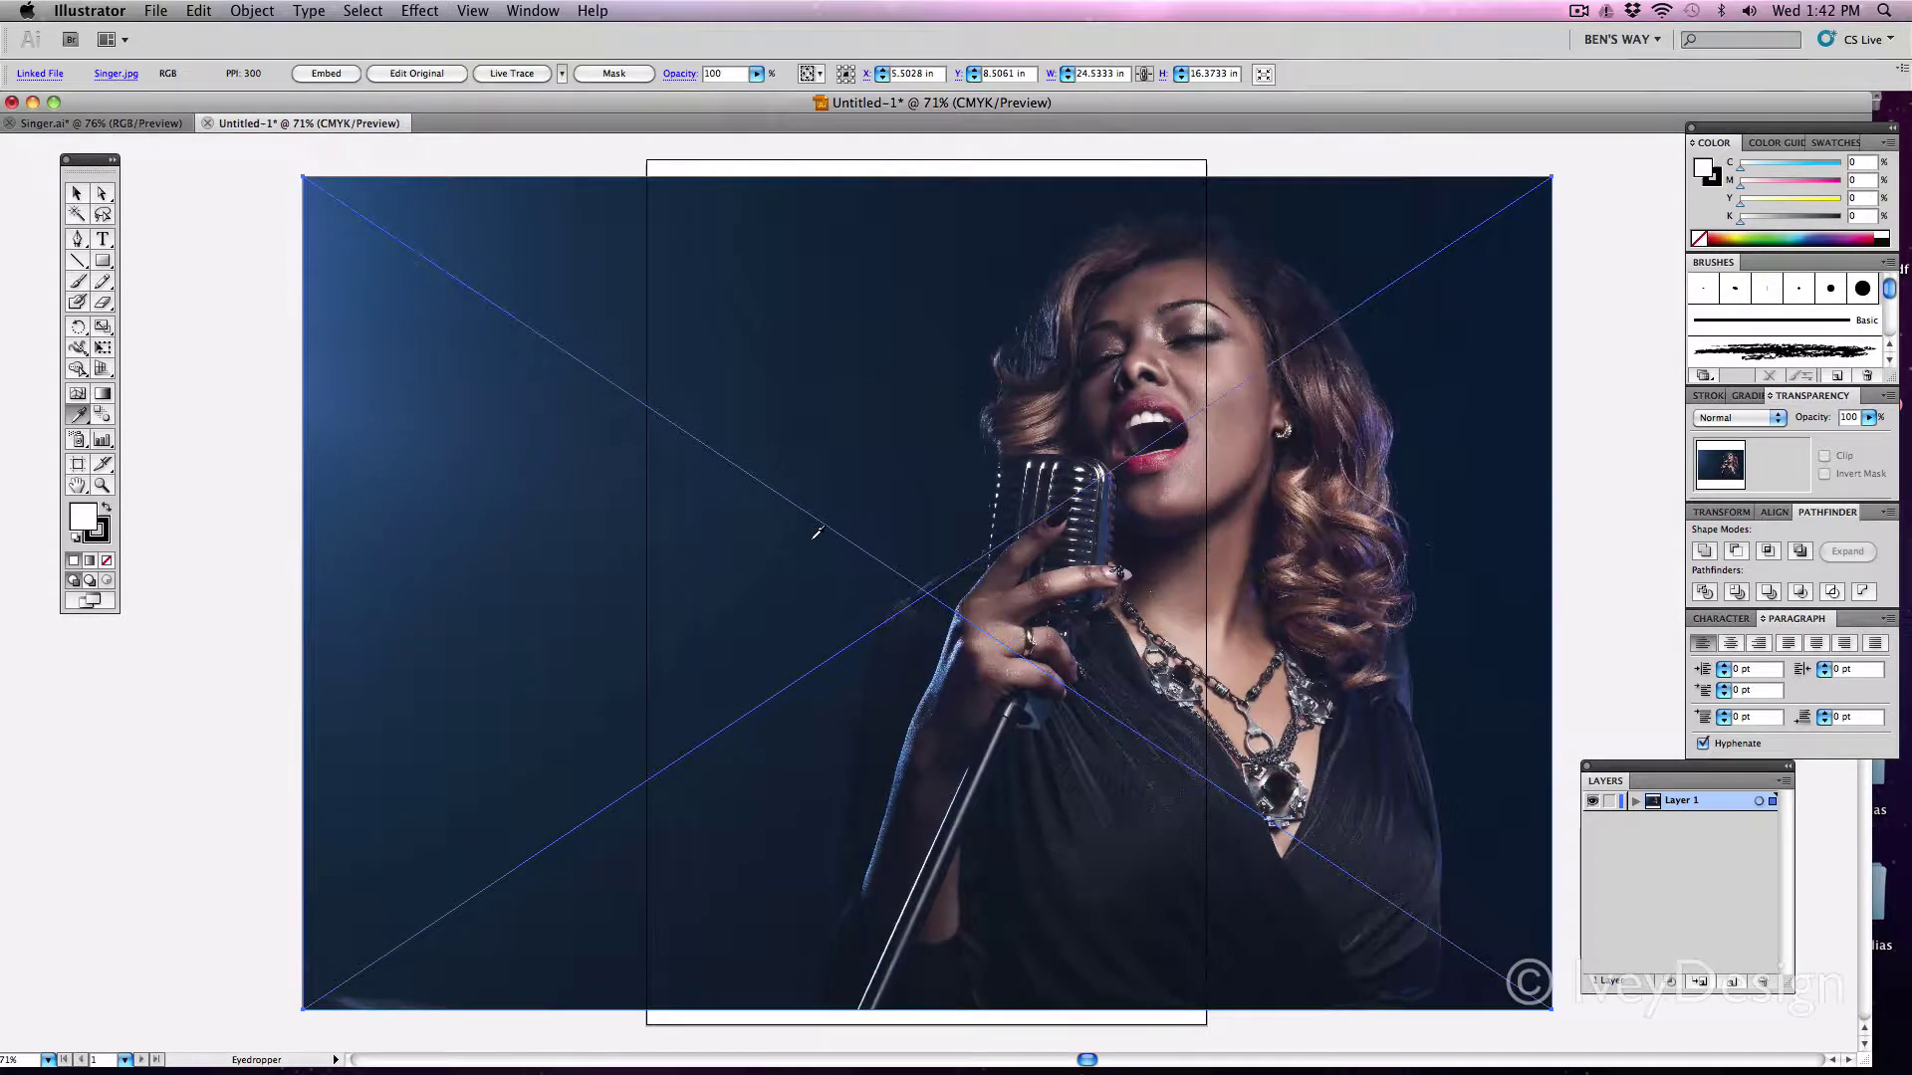
Step: Reposition the placed photo and scale it down slightly so the singer fits within the artboard
click(77, 194)
drag(1287, 460, 1029, 464)
drag(1295, 596, 1271, 597)
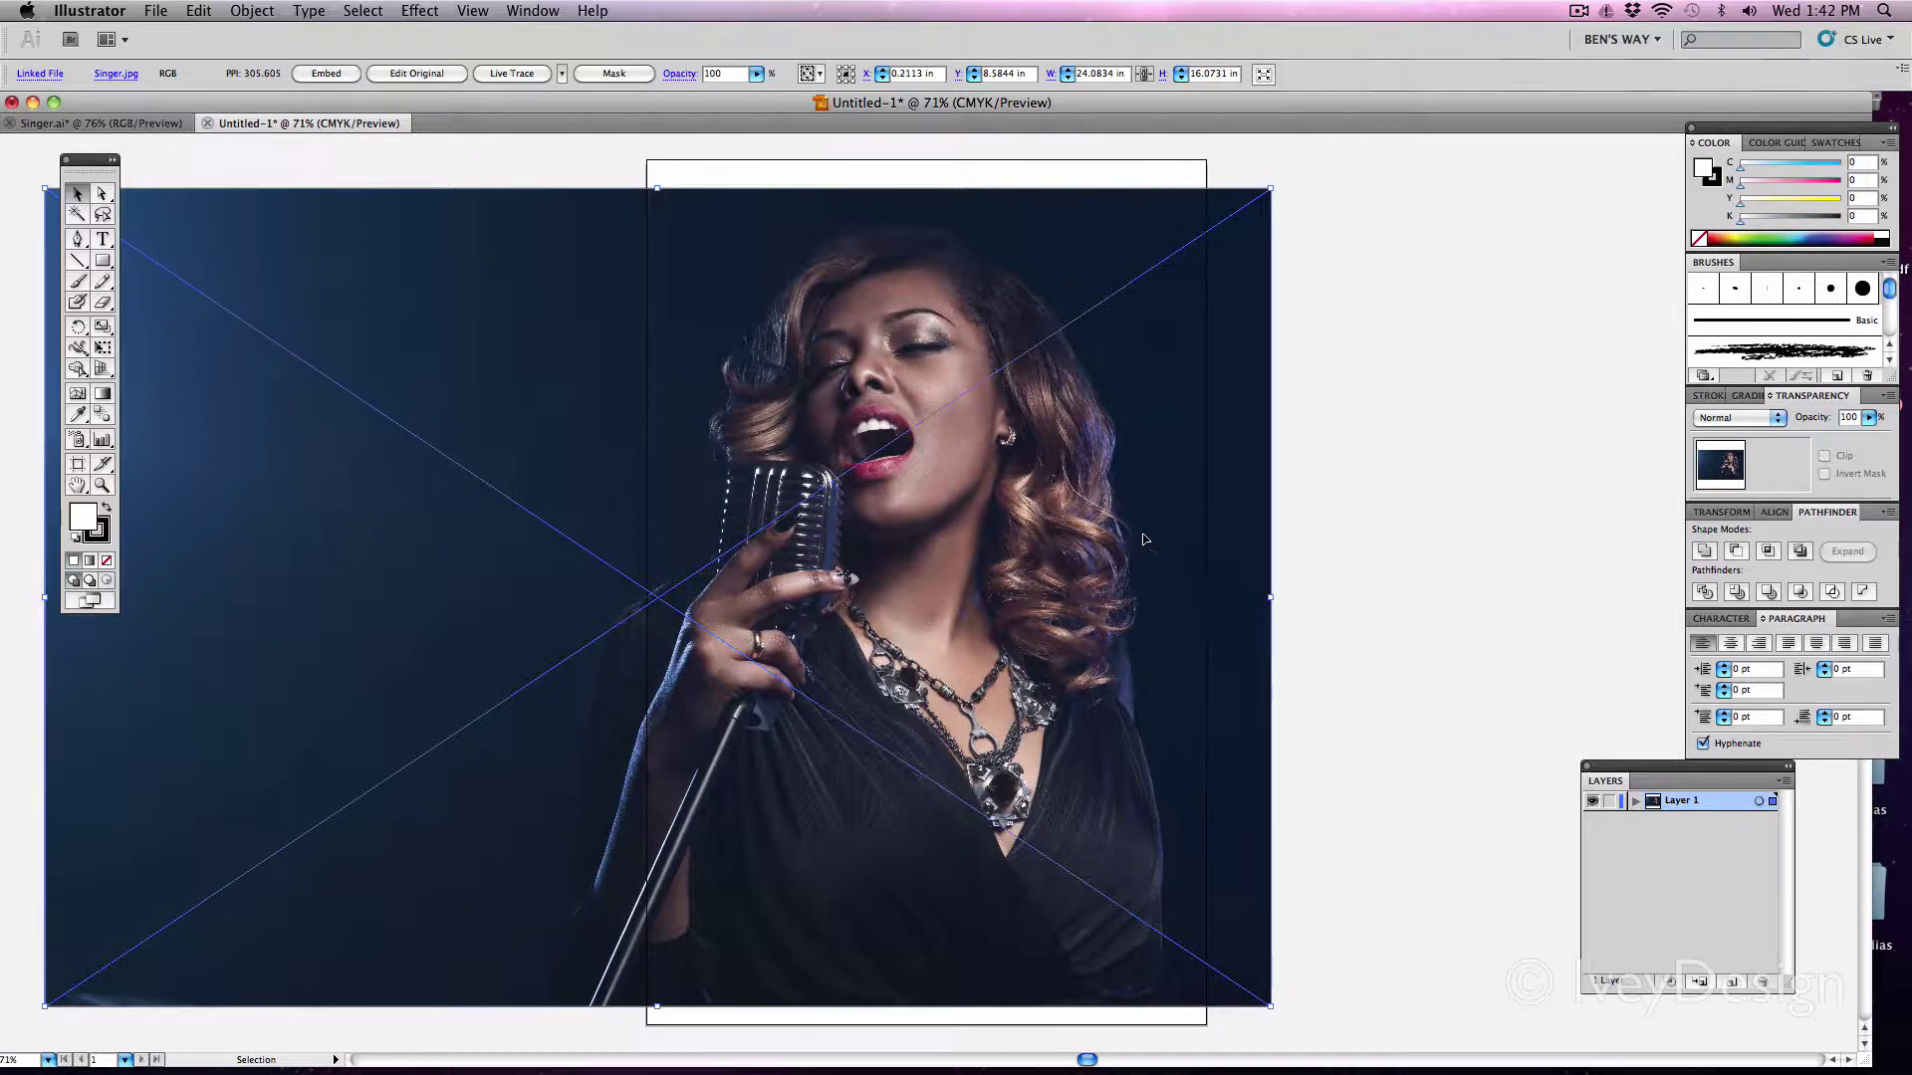
drag(1144, 538, 1137, 533)
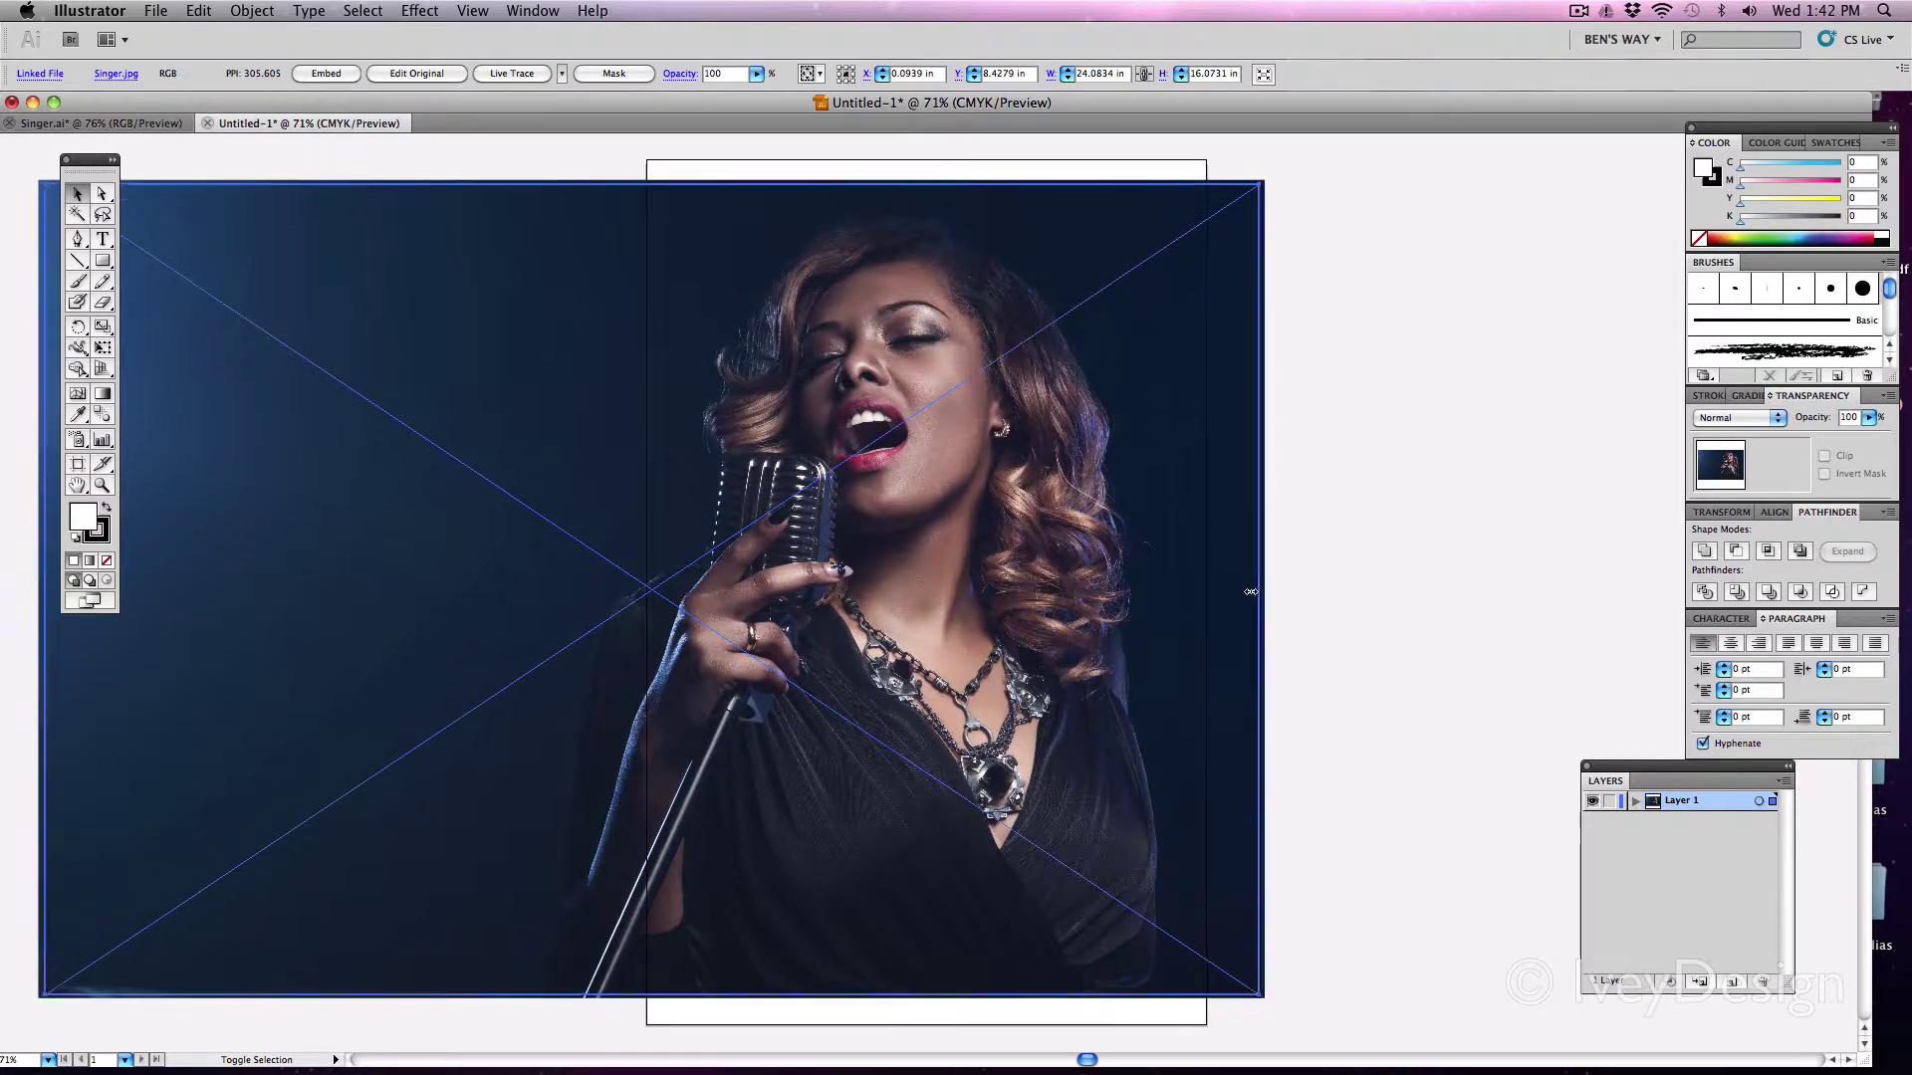
mouse_move(1250, 591)
mouse_down()
mouse_move(1233, 593)
mouse_move(1251, 592)
mouse_up()
click(1352, 595)
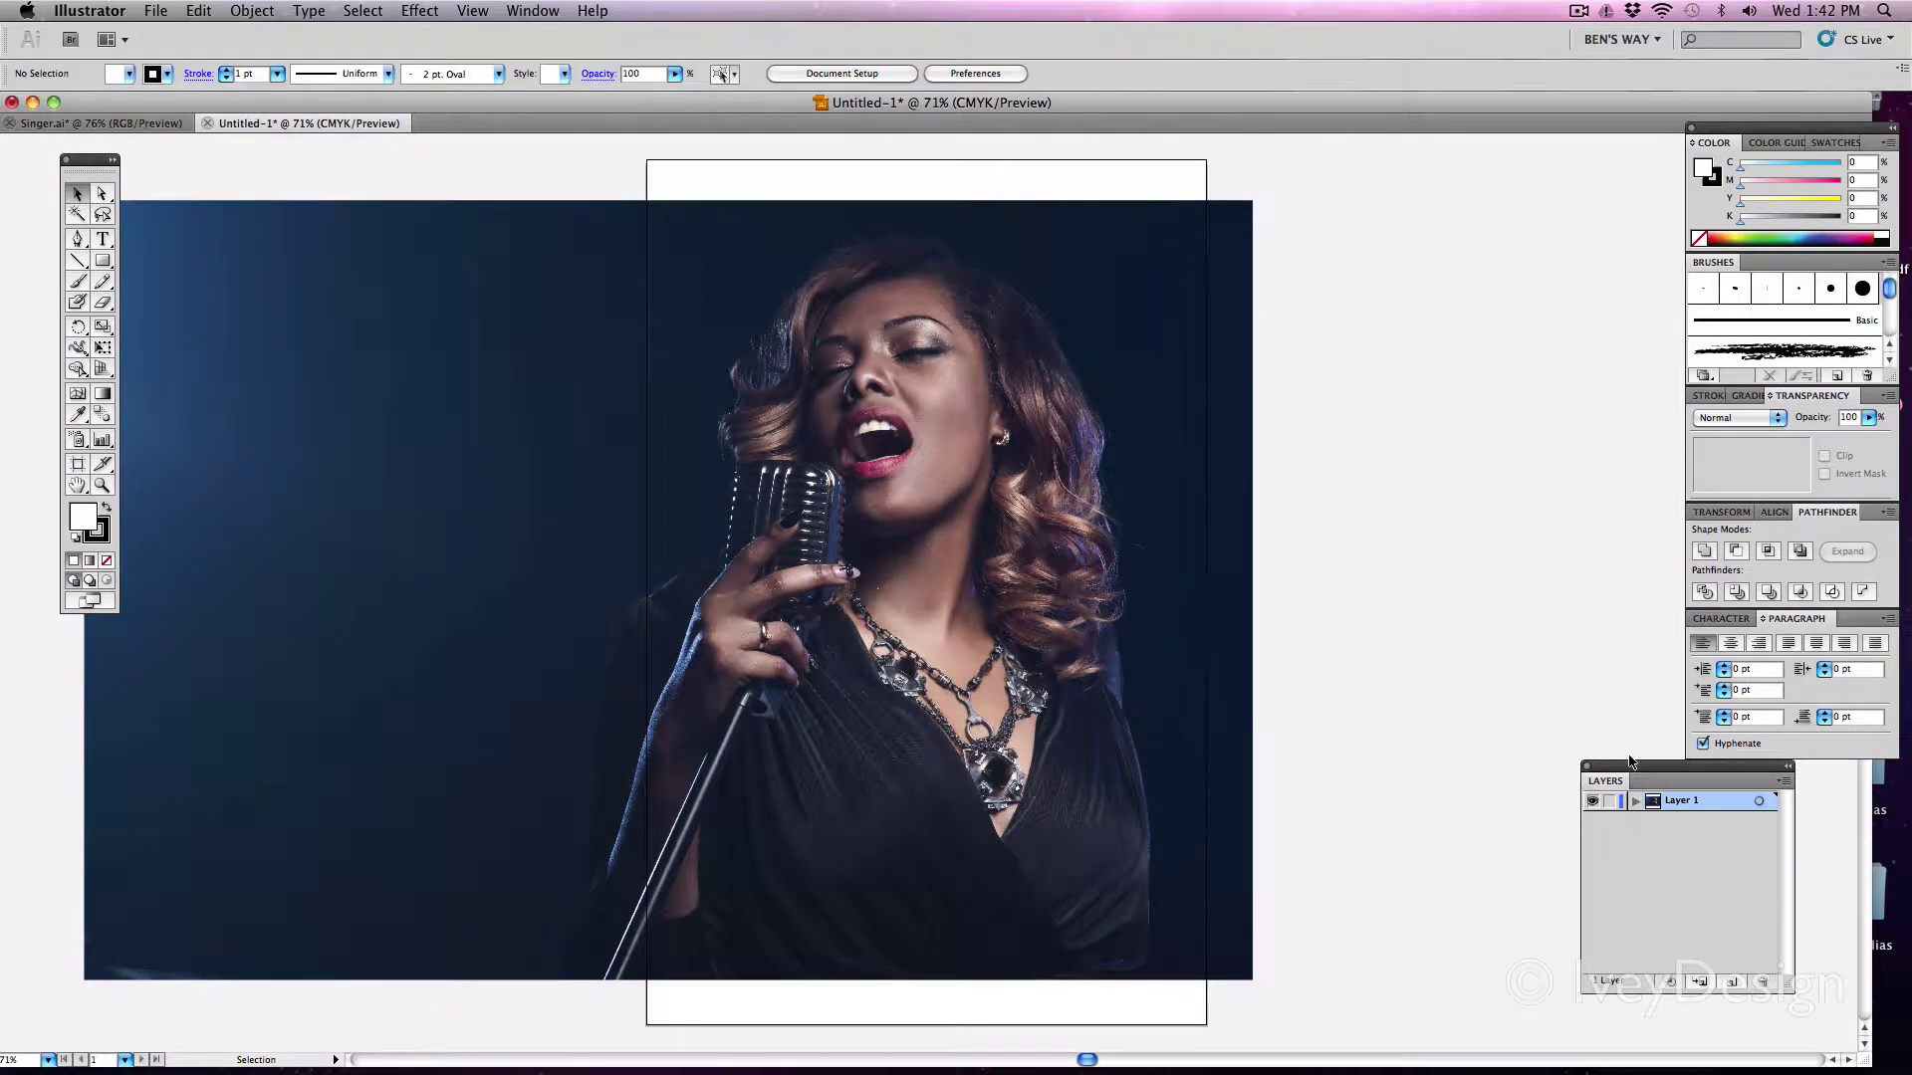
Step: Lock the photo's layer, Layer 1, and add a new layer above it for tracing
drag(1631, 763, 1363, 365)
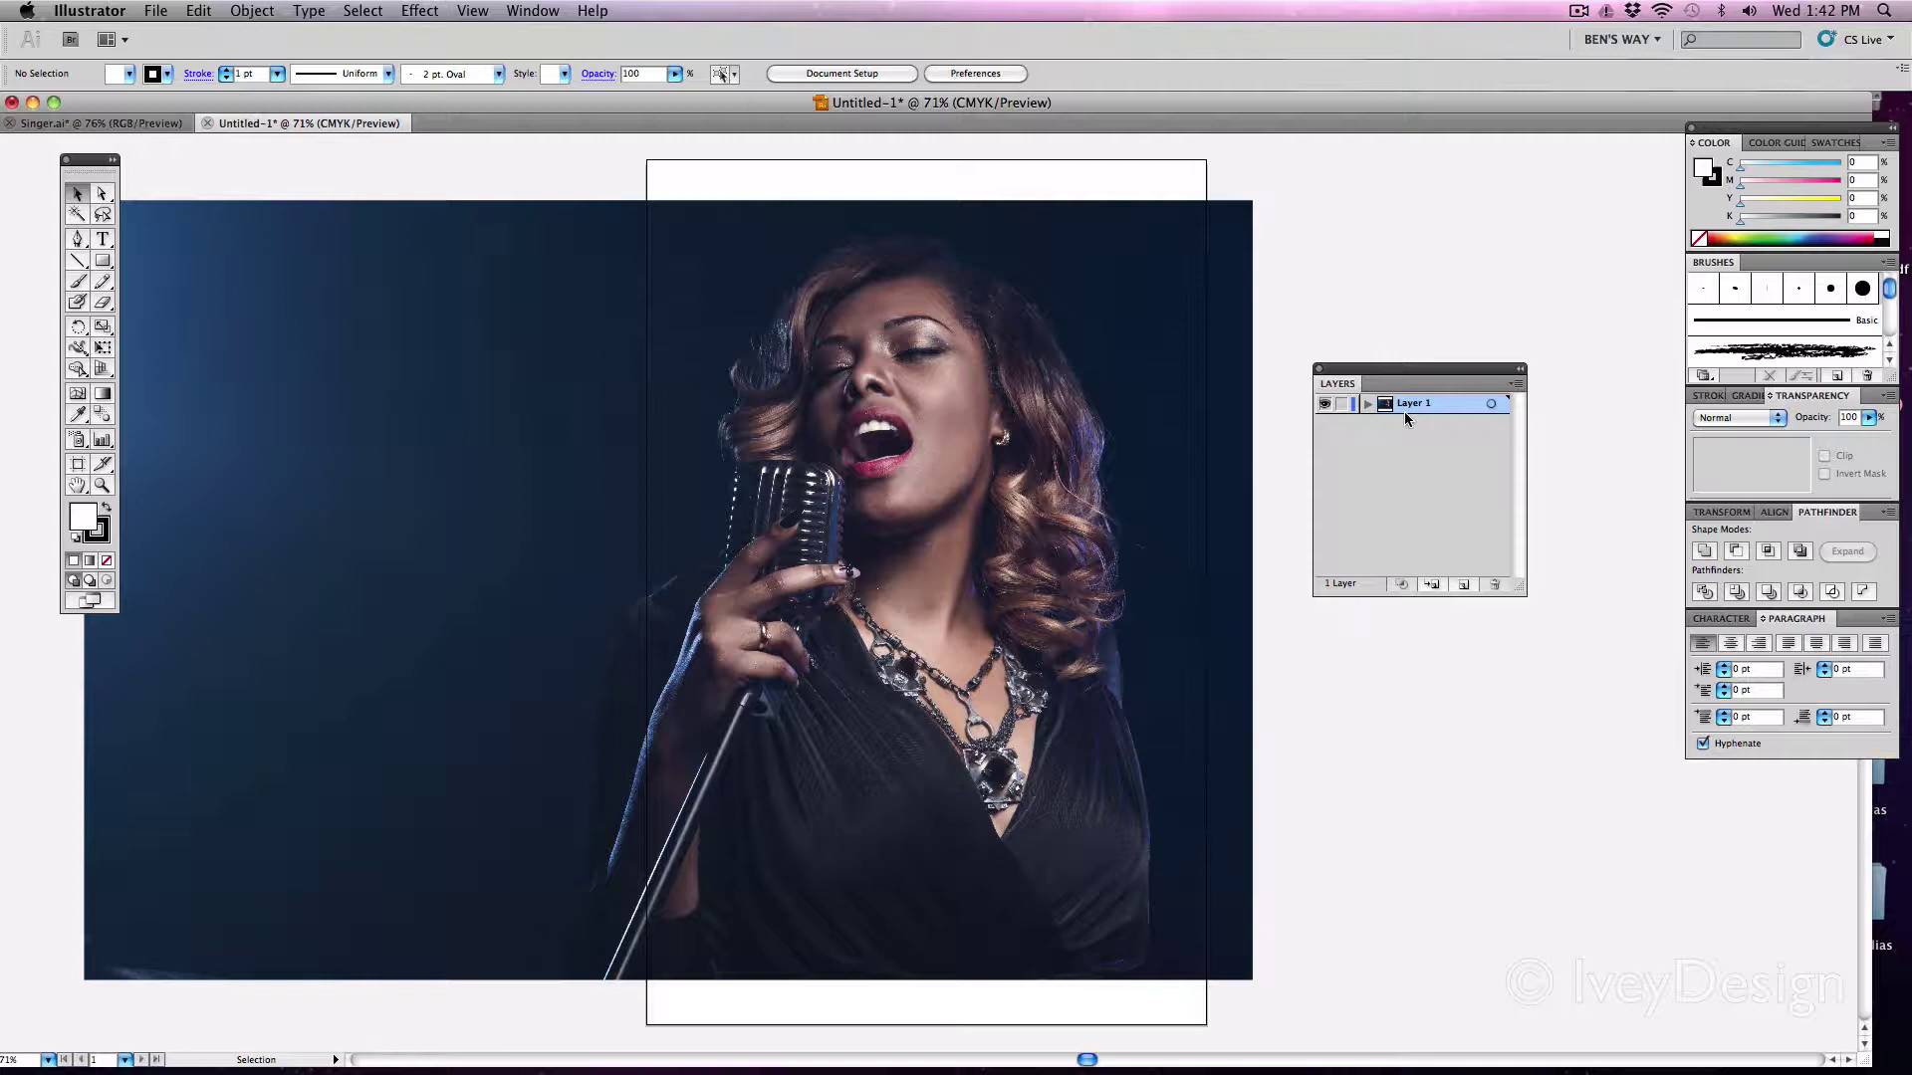
click(1340, 408)
click(1464, 586)
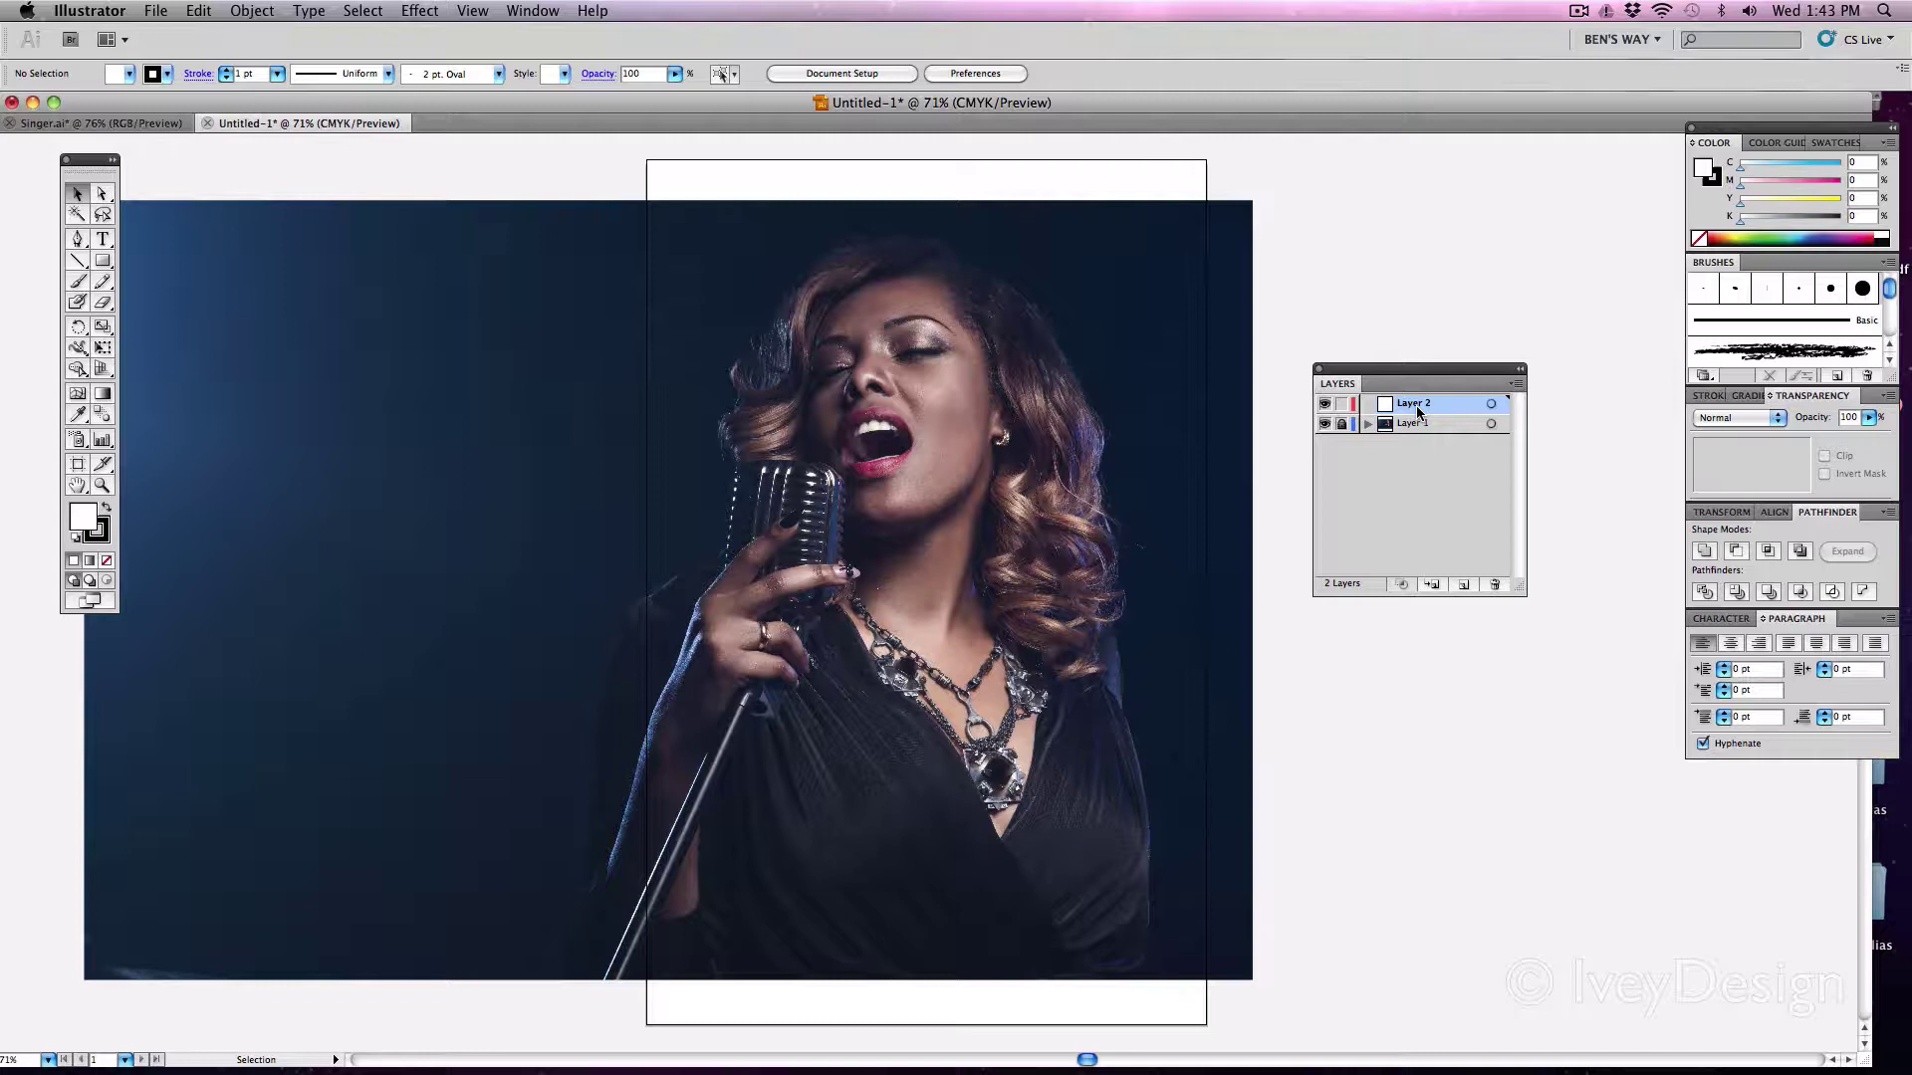
Step: Get the Pencil tool ready for tracing the singer's face, with a black fill and no stroke
key(super+equal)
key(super+equal)
key(super+equal)
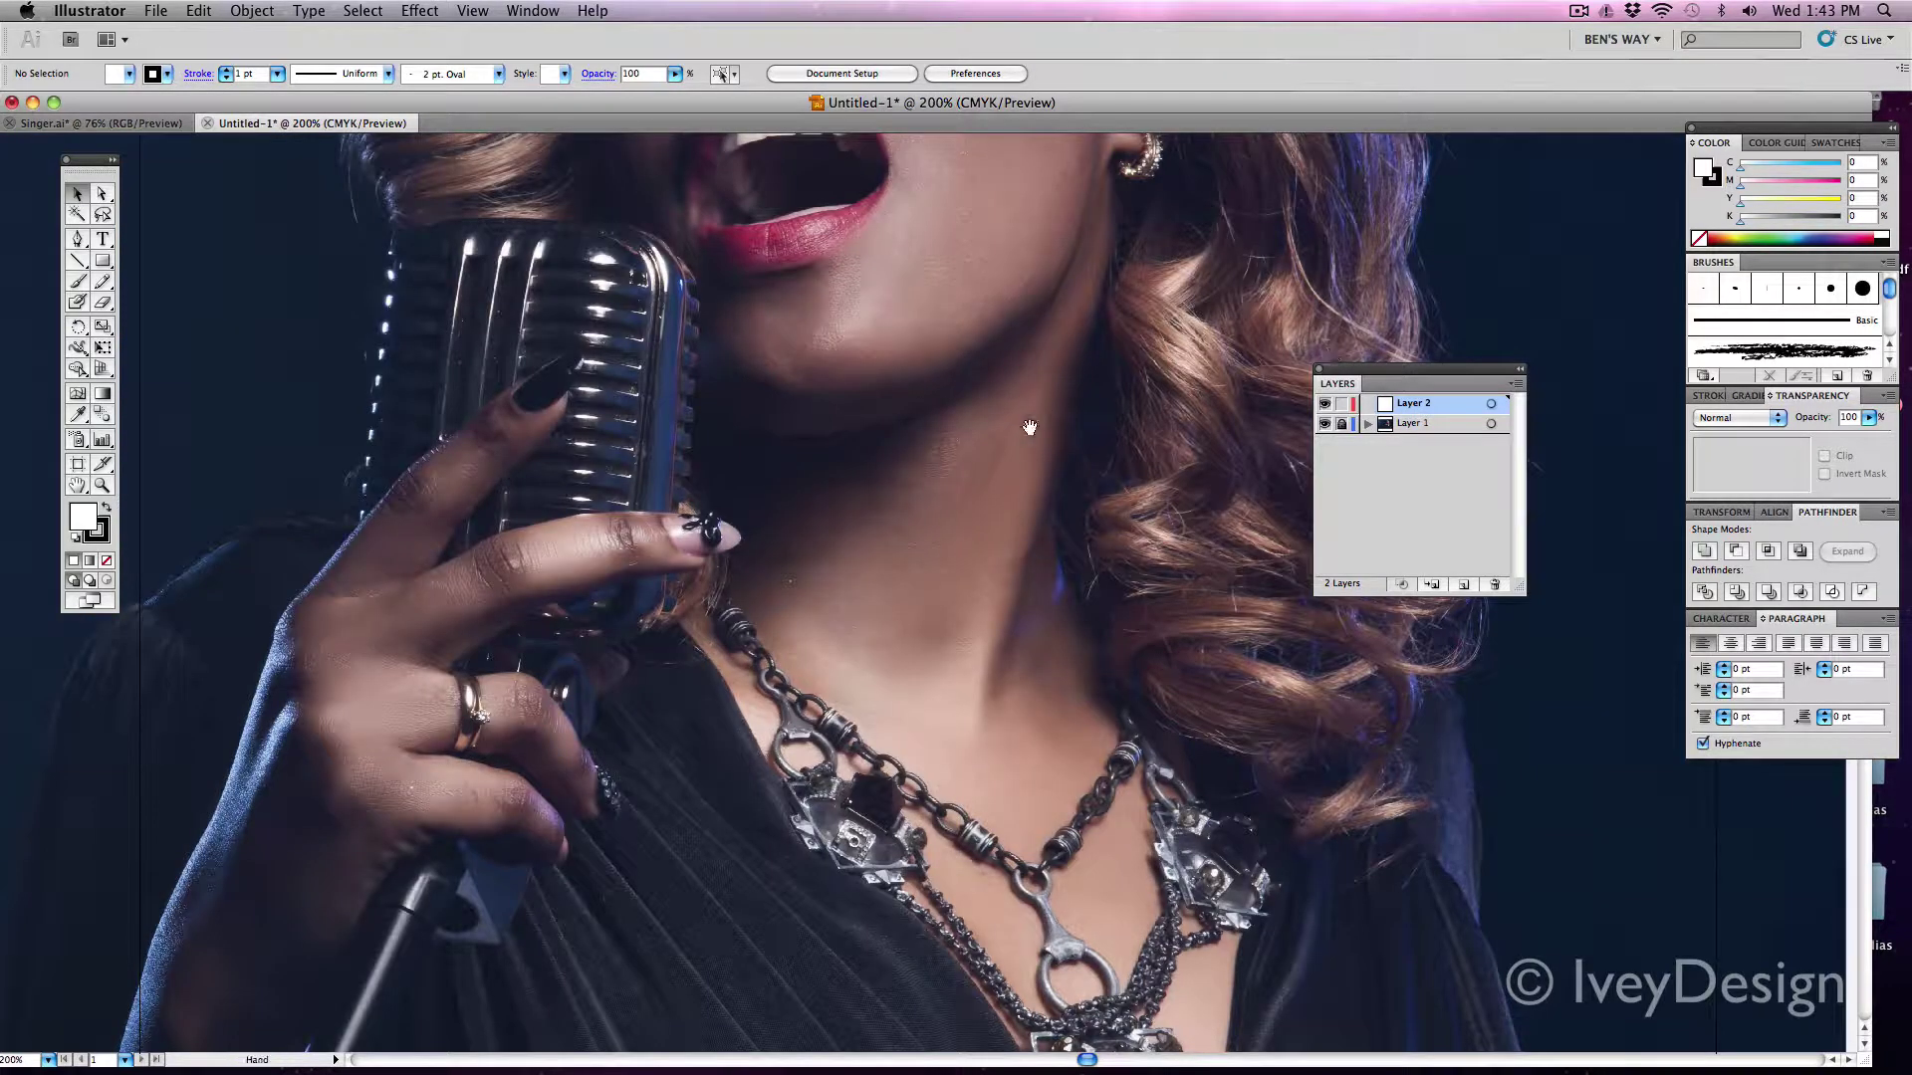
scroll(939, 375, up, 10)
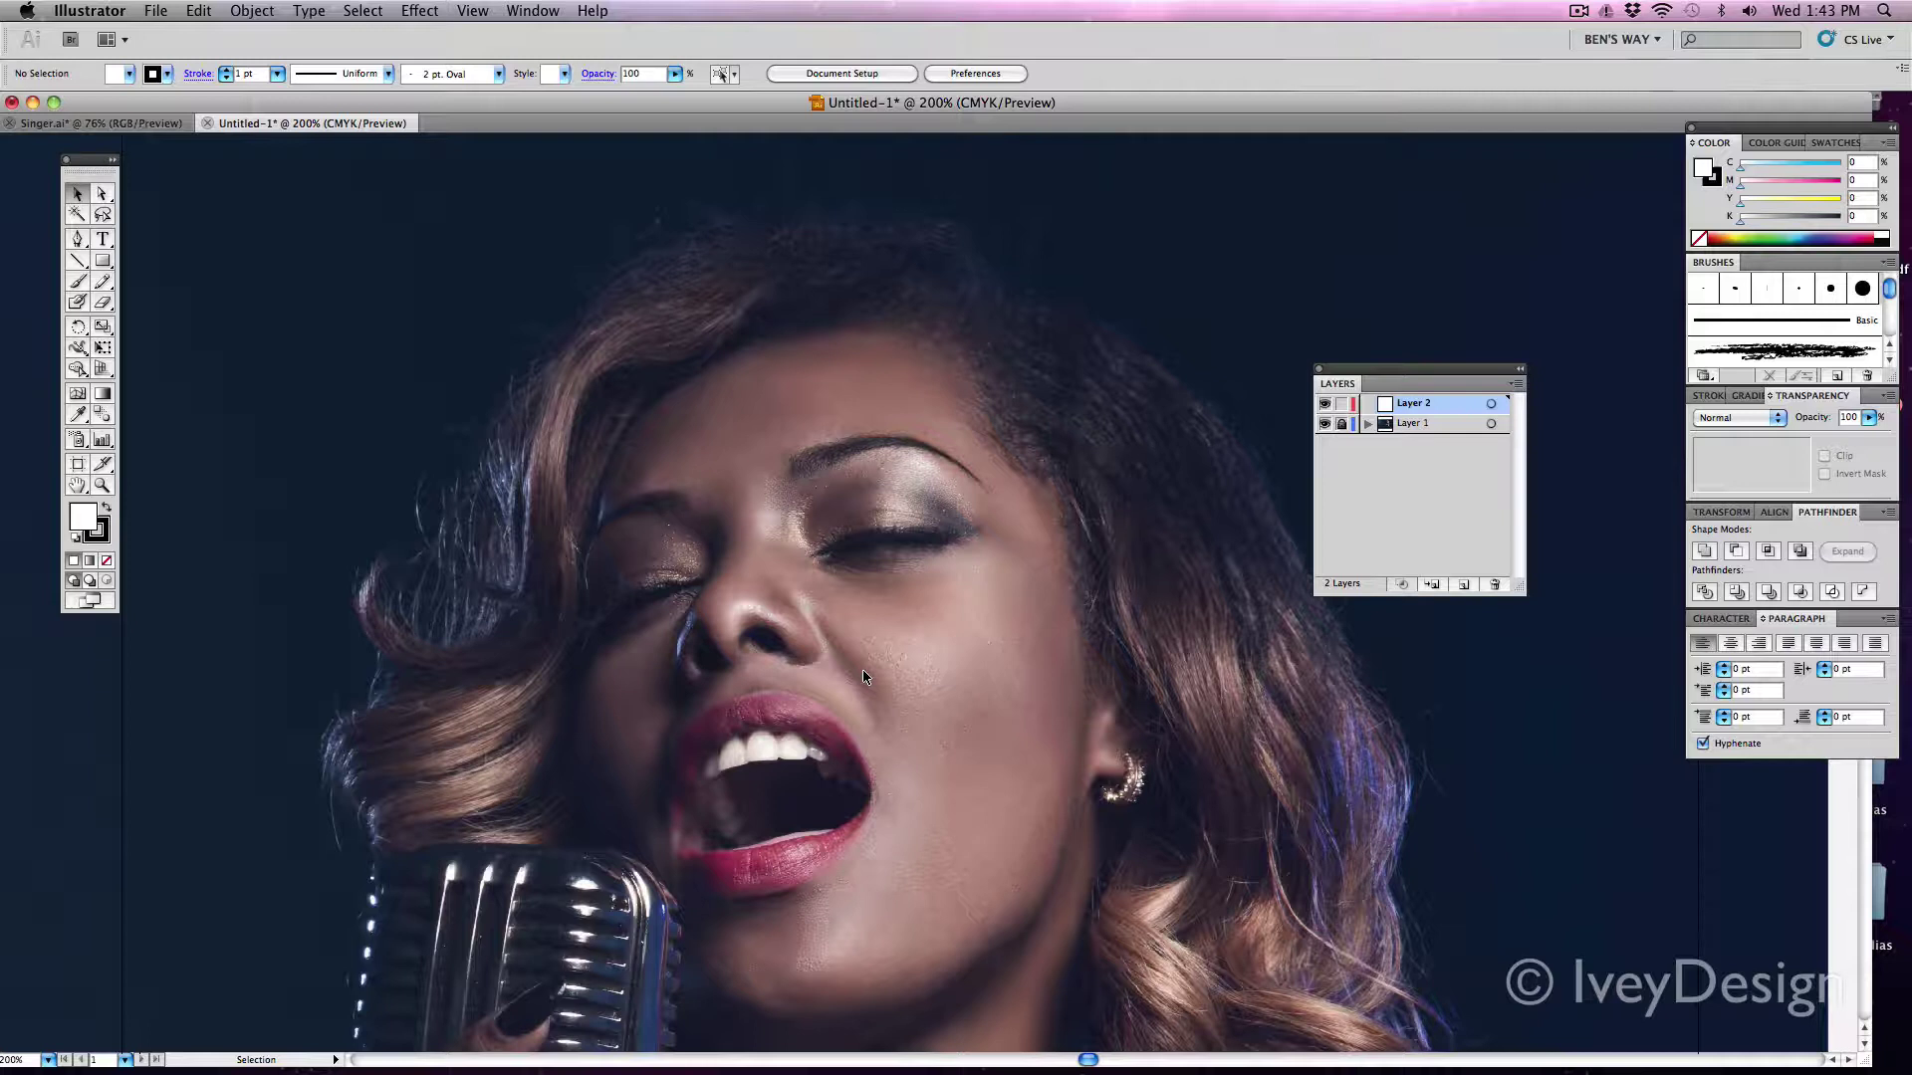
click(102, 281)
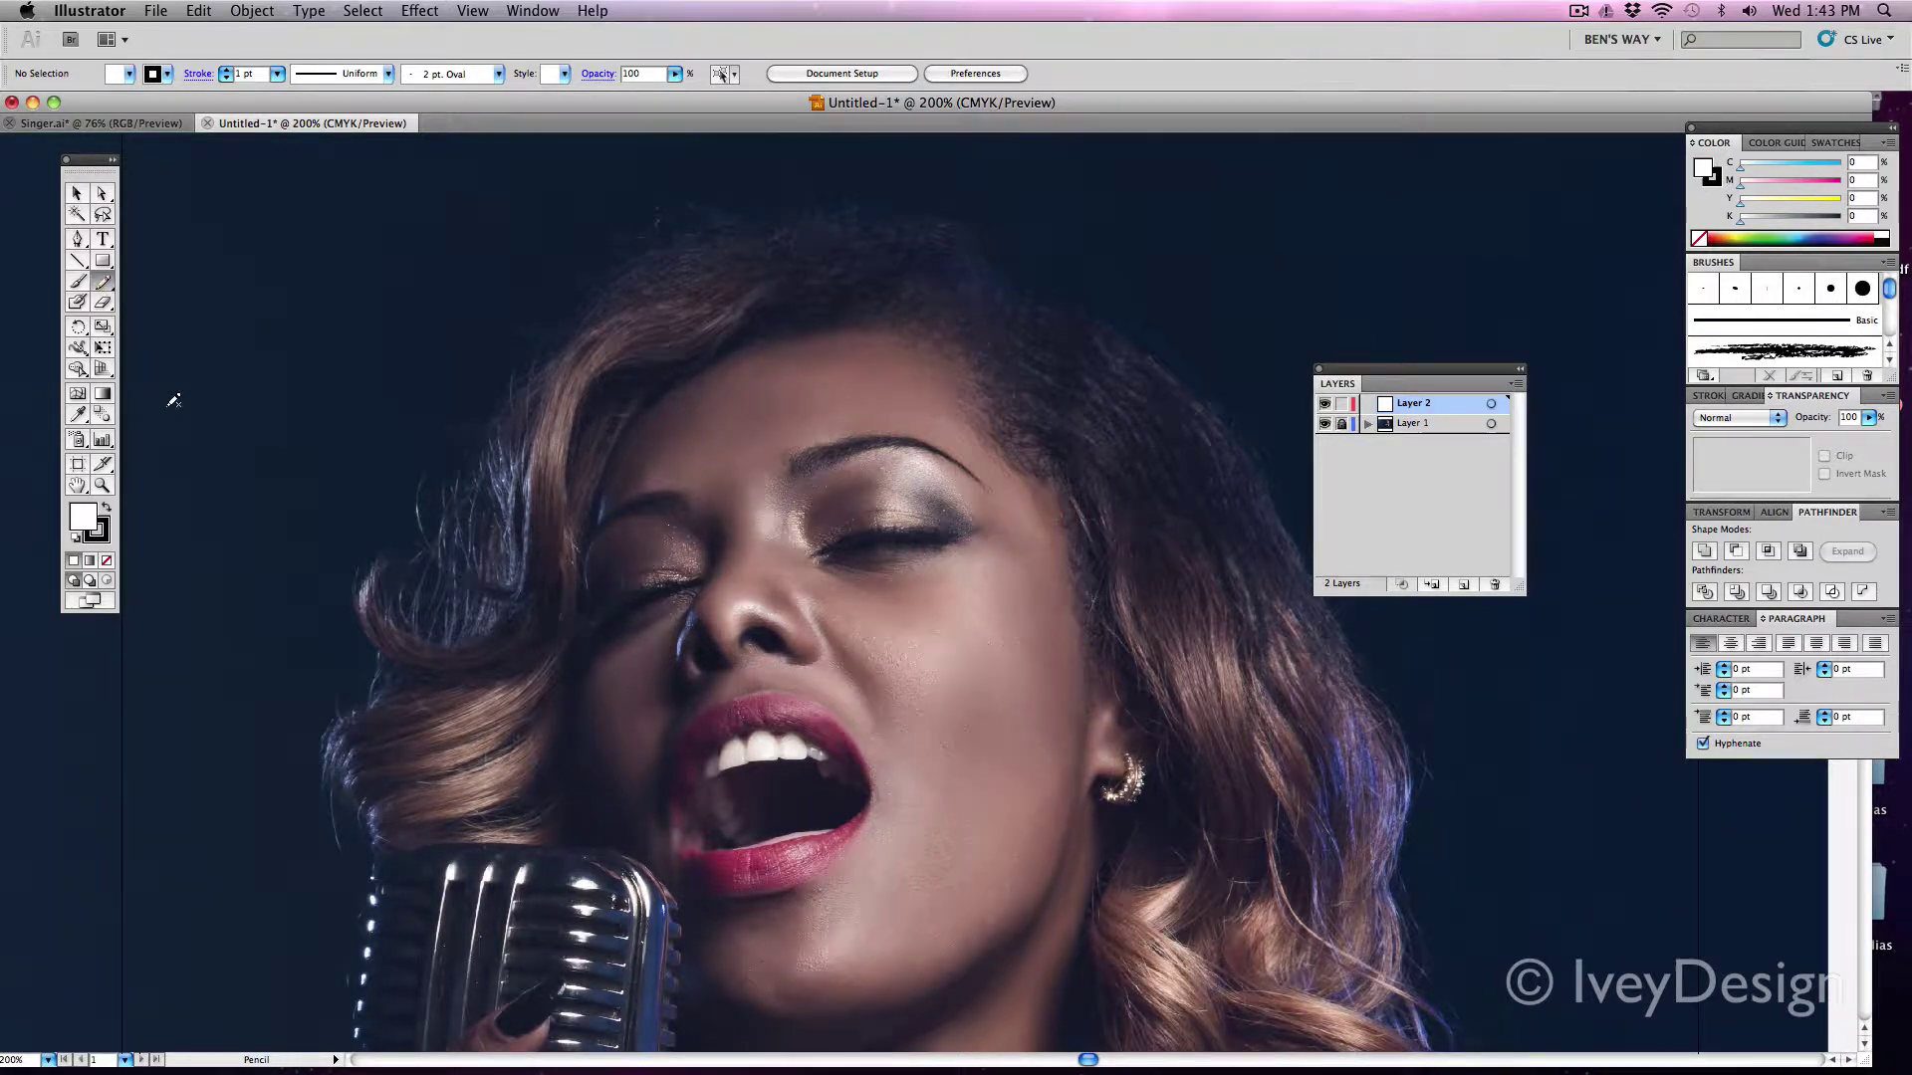
click(106, 508)
click(105, 535)
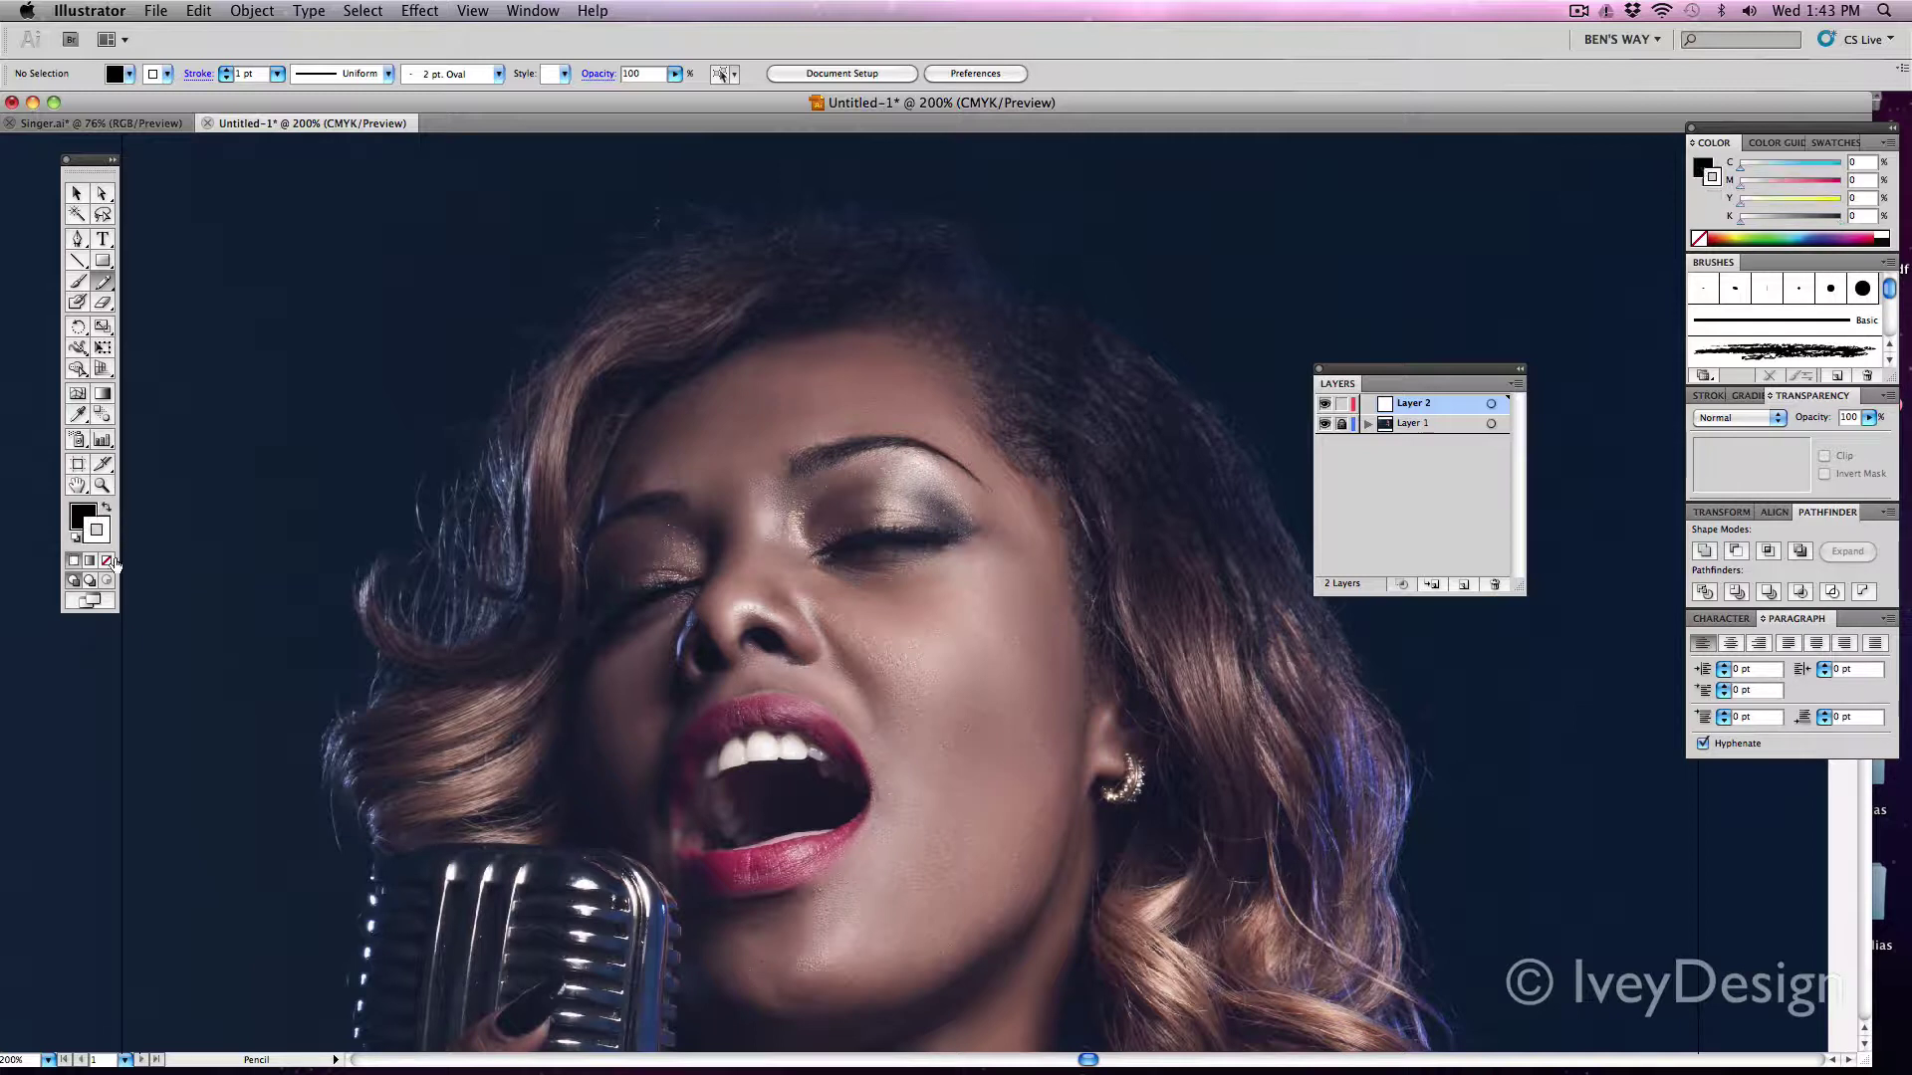
click(106, 561)
click(87, 525)
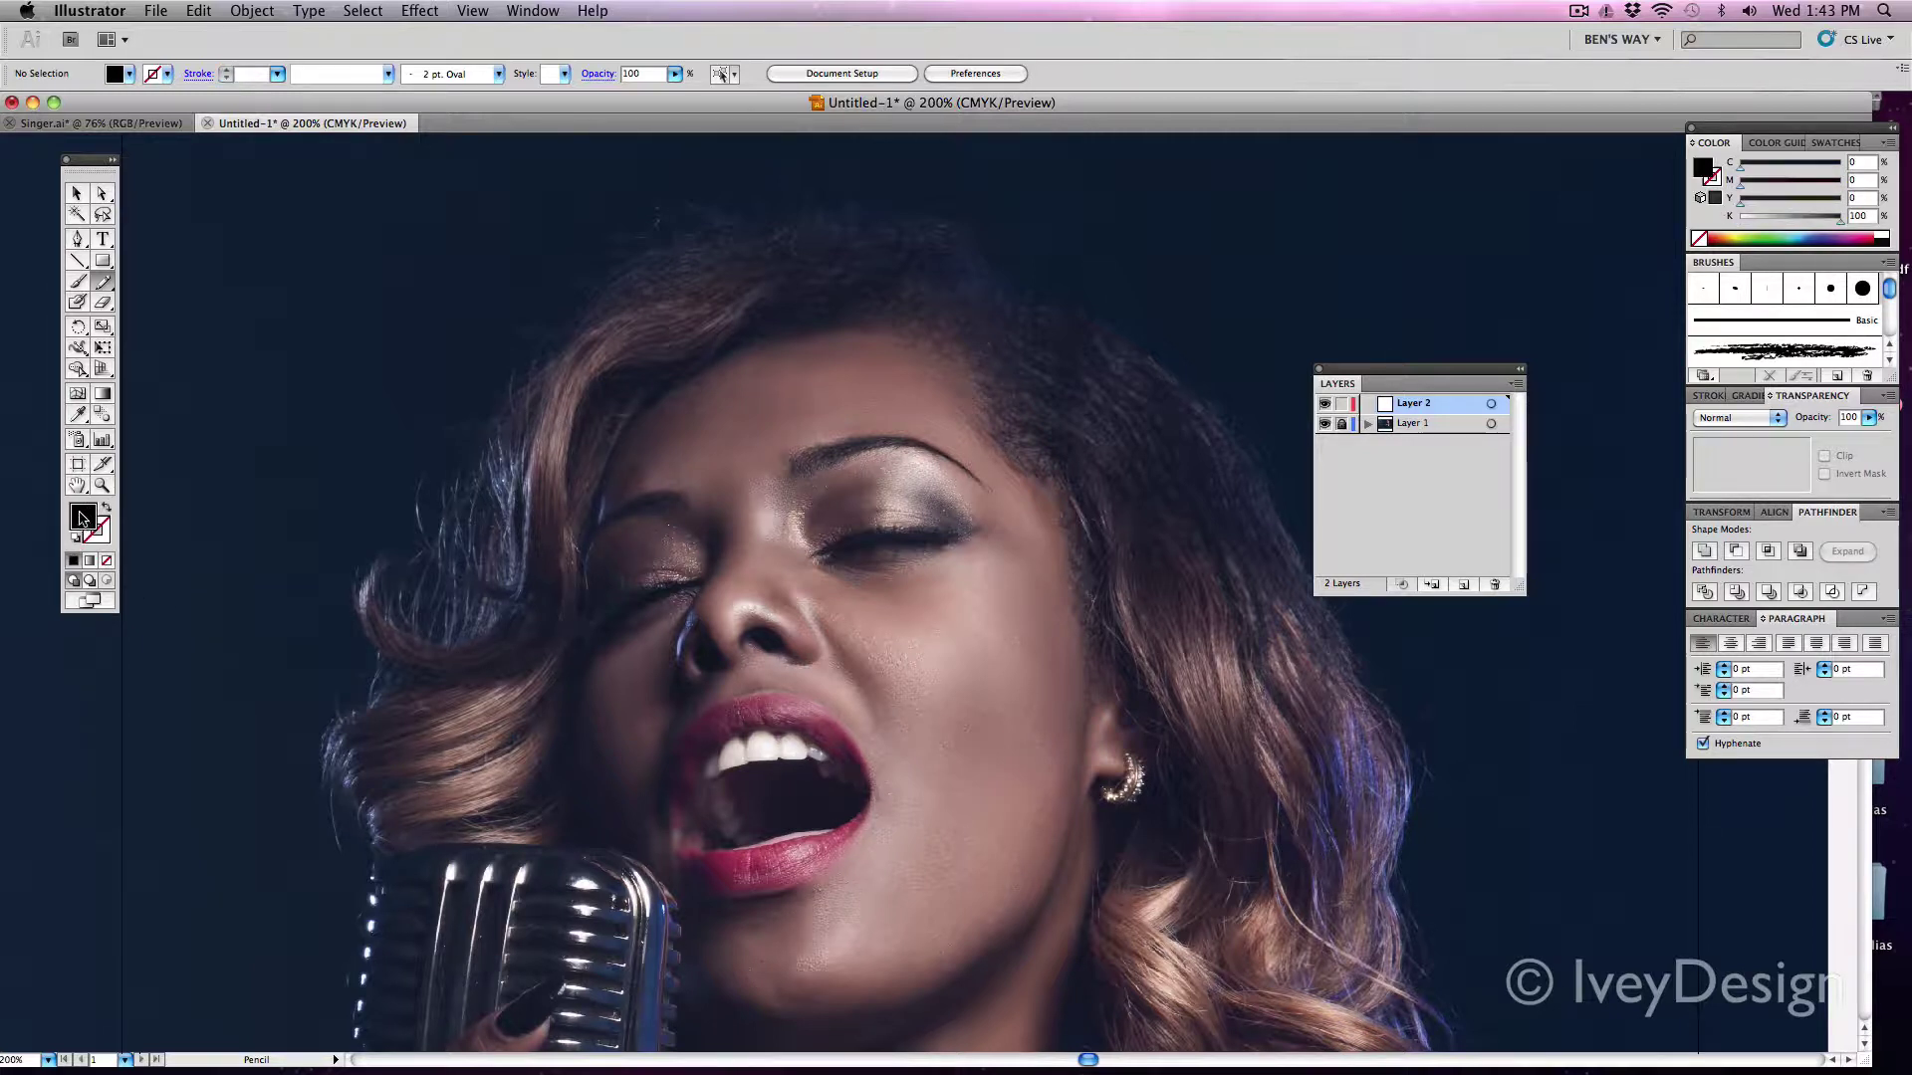
double_click(103, 283)
click(1120, 335)
Step: Trace the singer's eyebrow nearest the earring as a closed solid black shape on Layer 2 at 300% zoom
scroll(821, 413, down, 3)
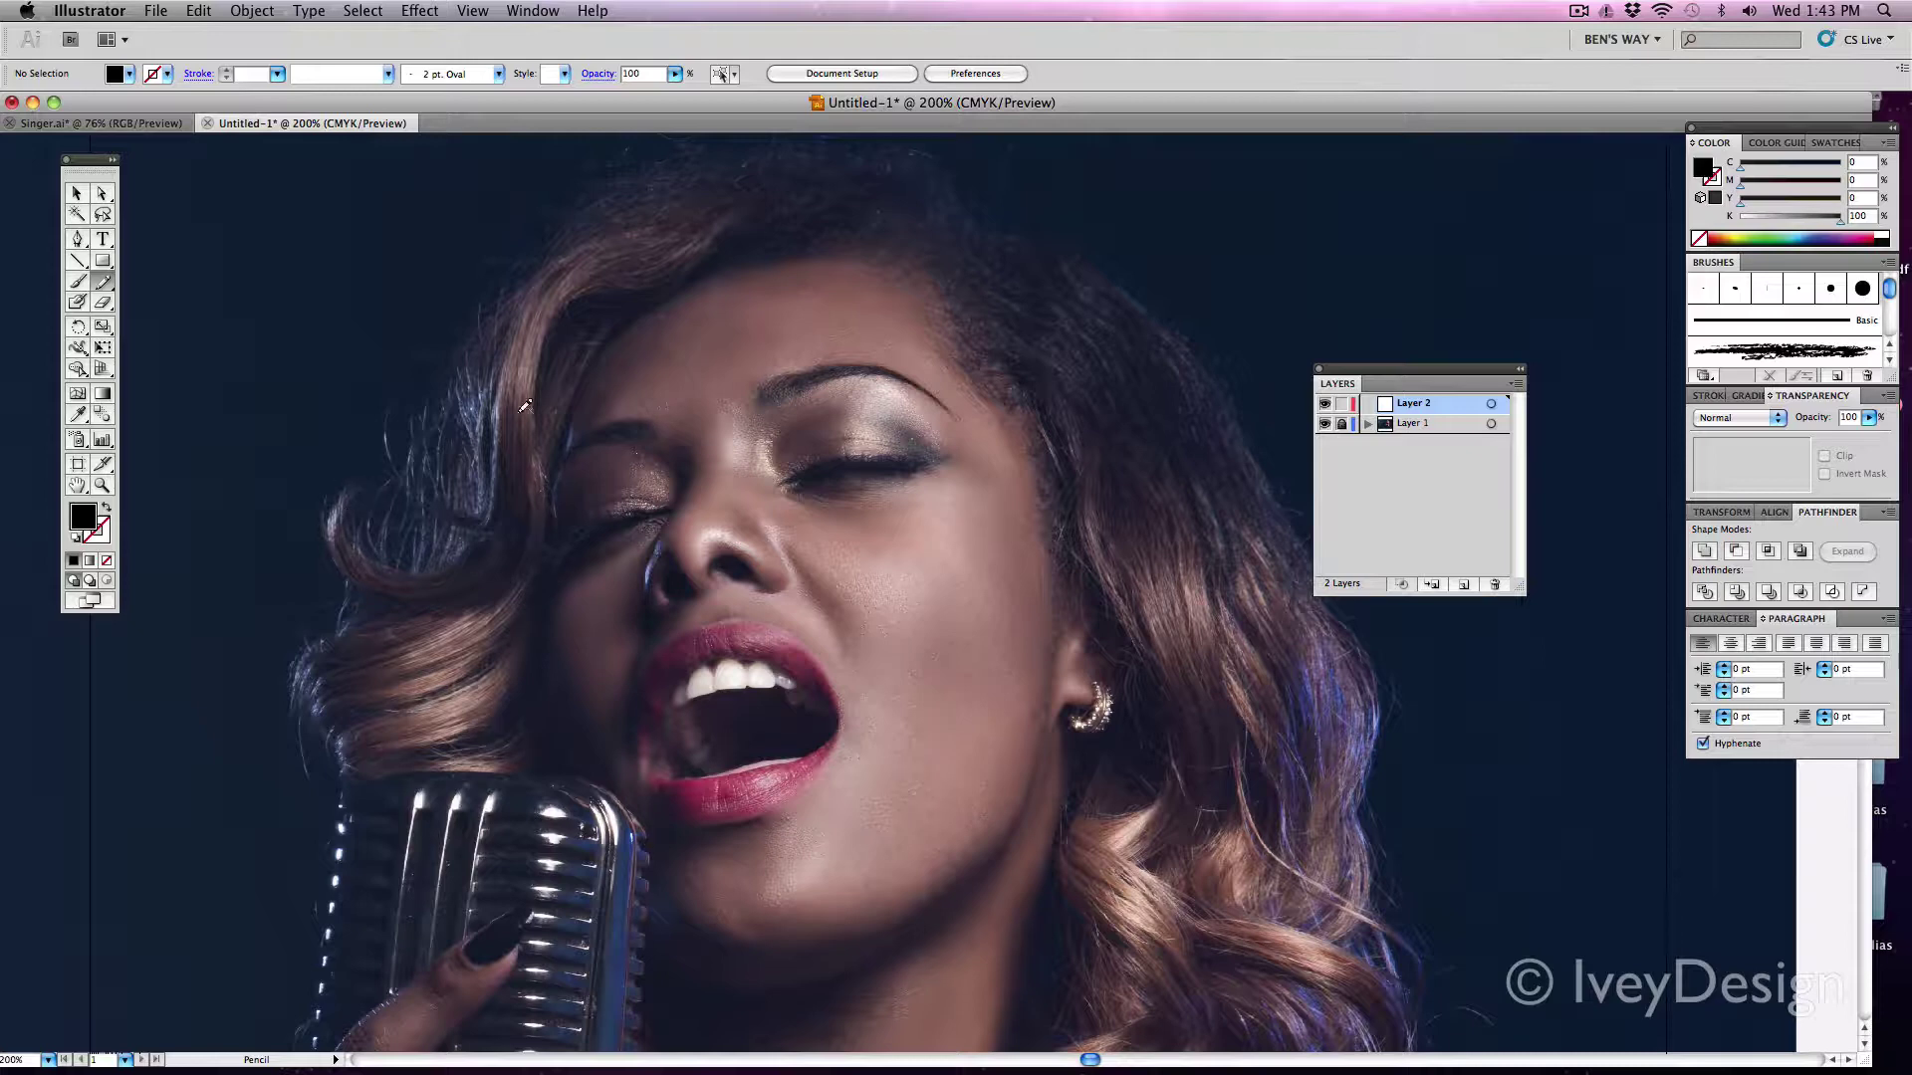
scroll(1002, 546, down, 5)
scroll(1003, 545, right, 2)
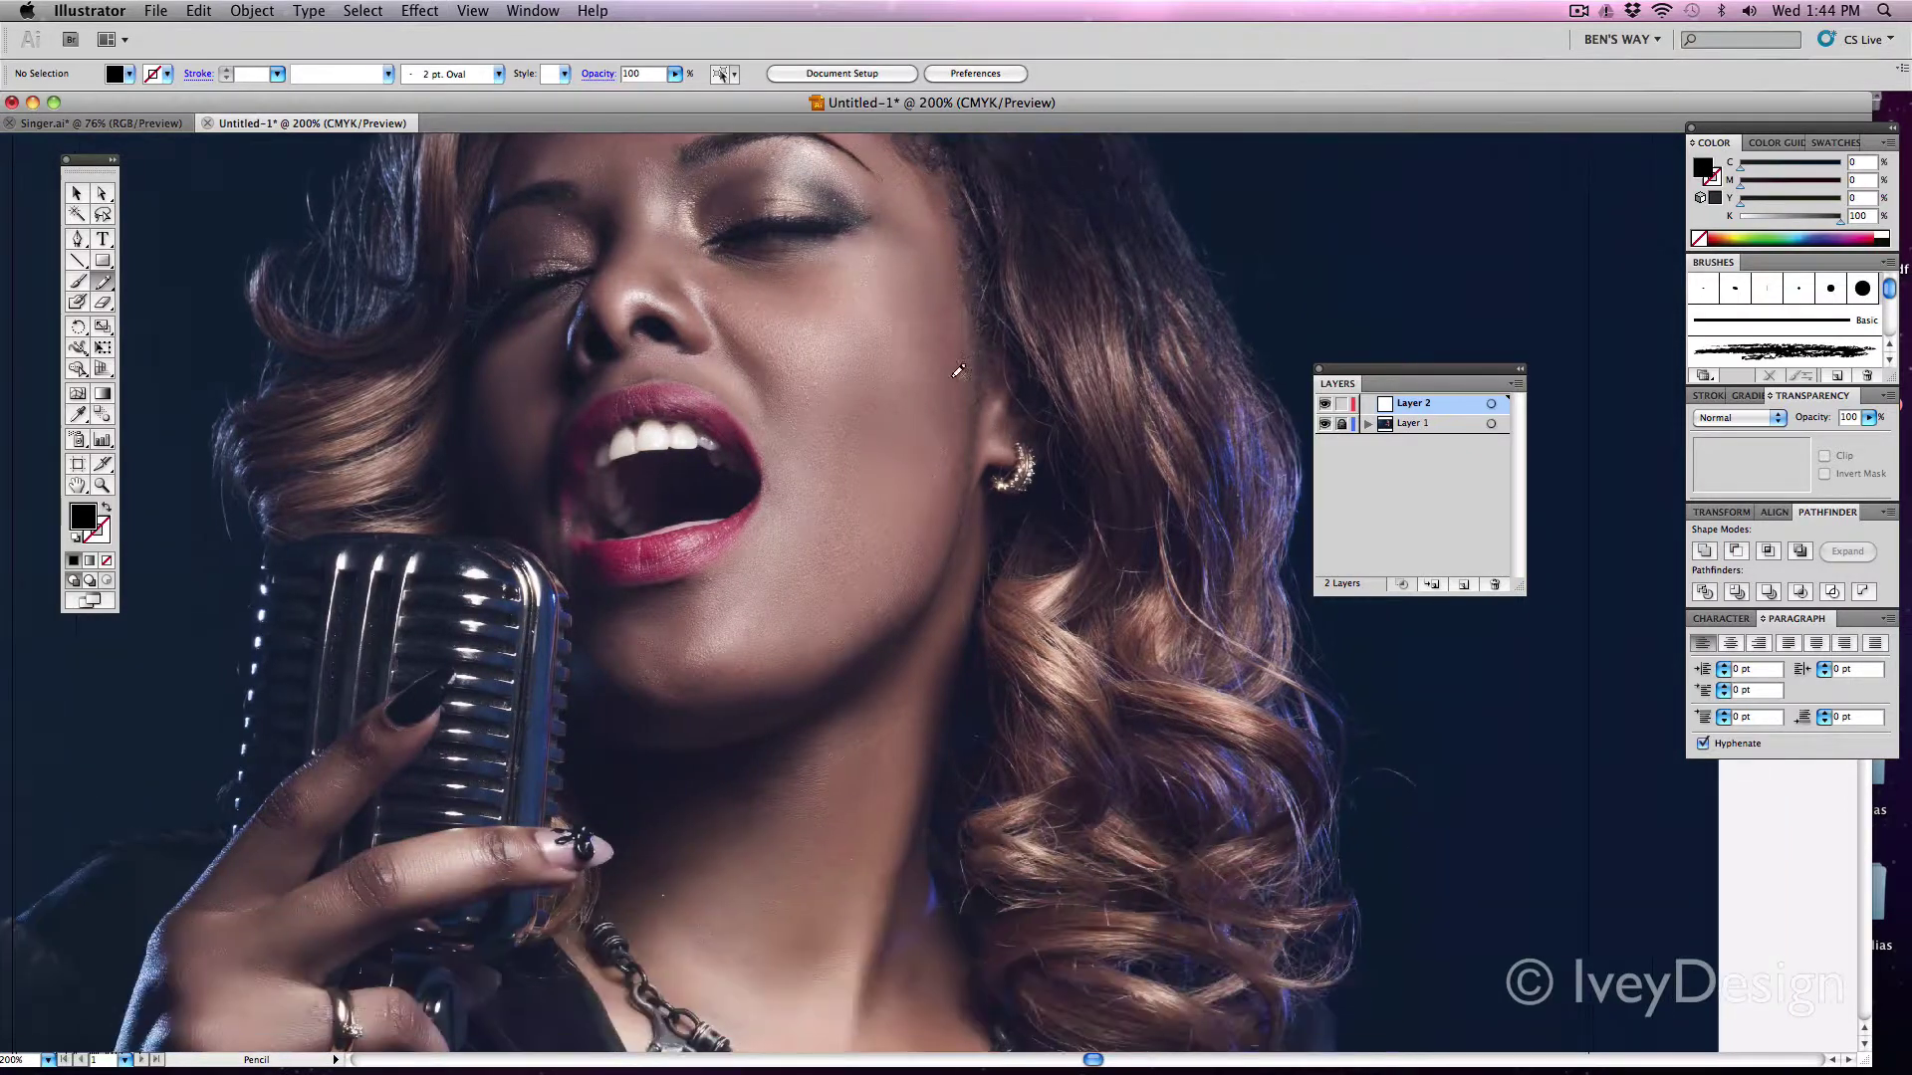
scroll(769, 718, down, 10)
scroll(769, 718, left, 3)
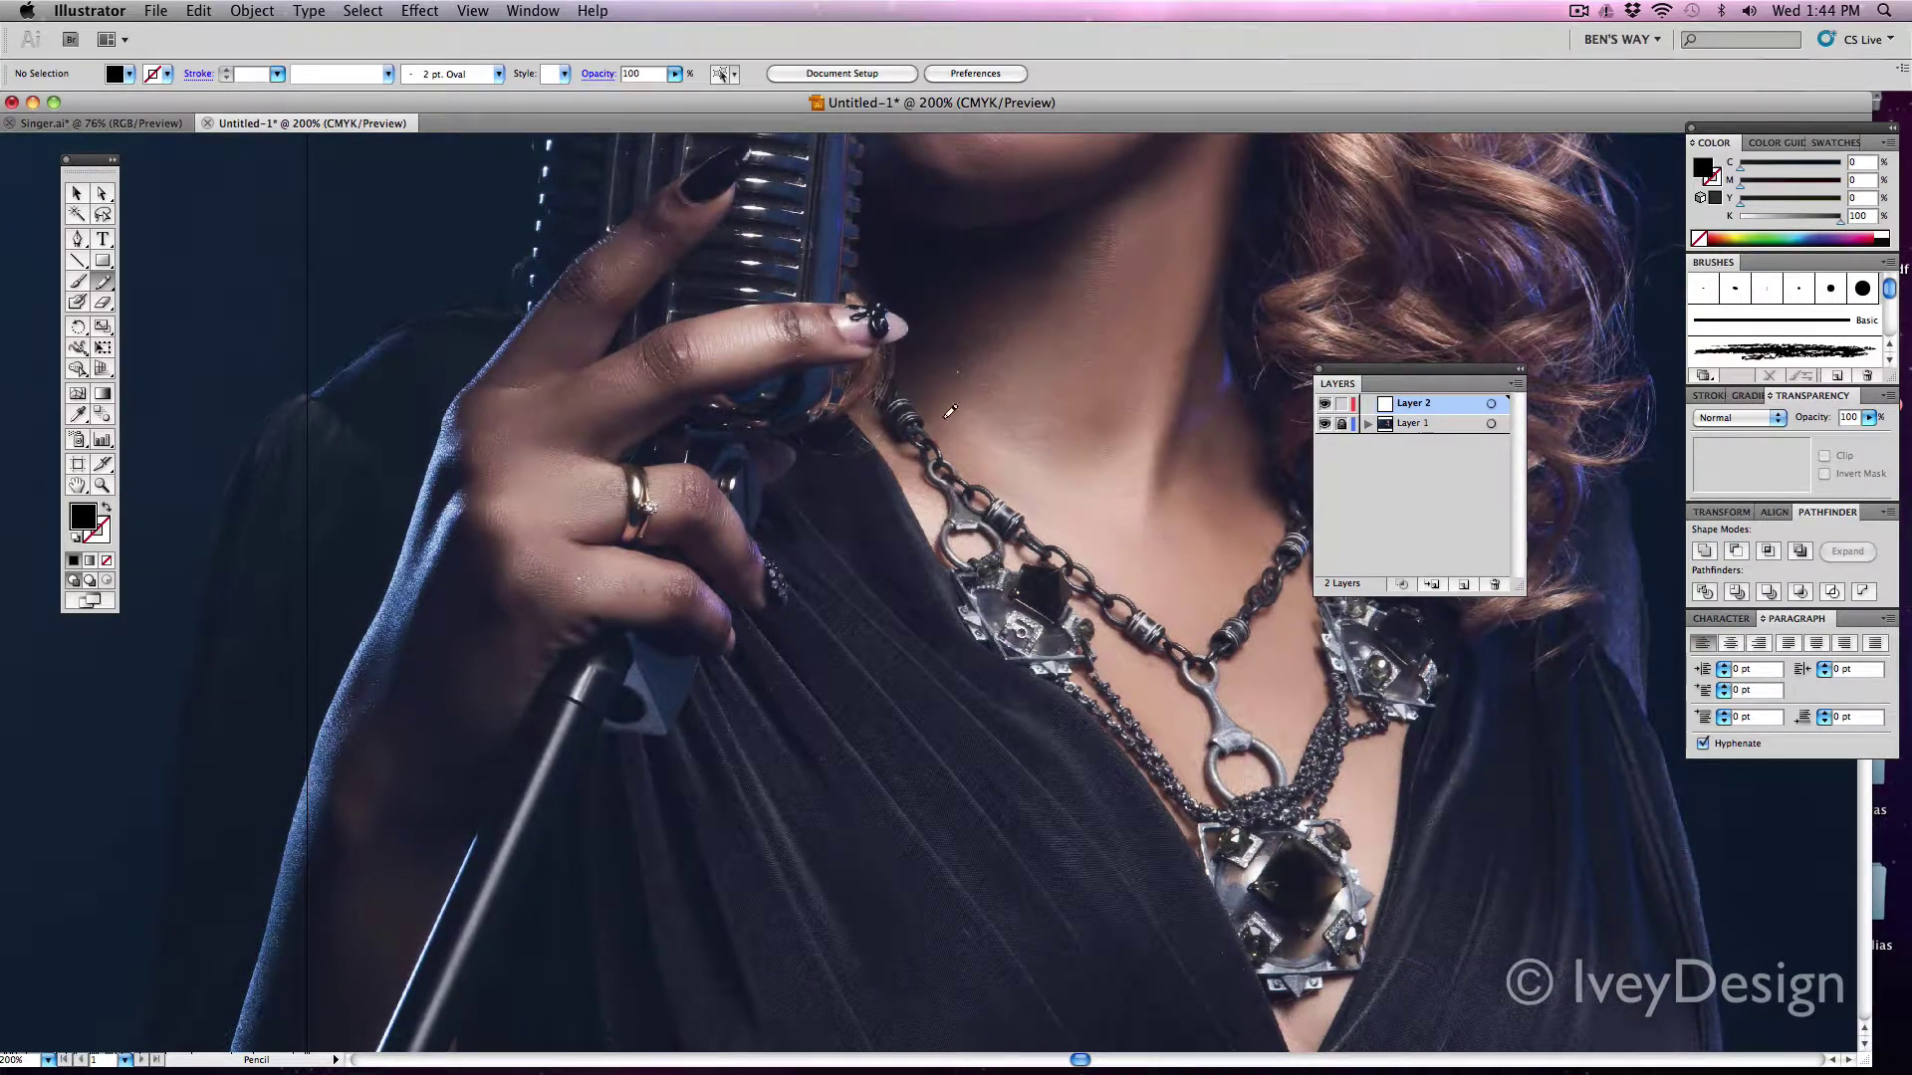
scroll(1043, 301, up, 14)
scroll(1044, 301, right, 3)
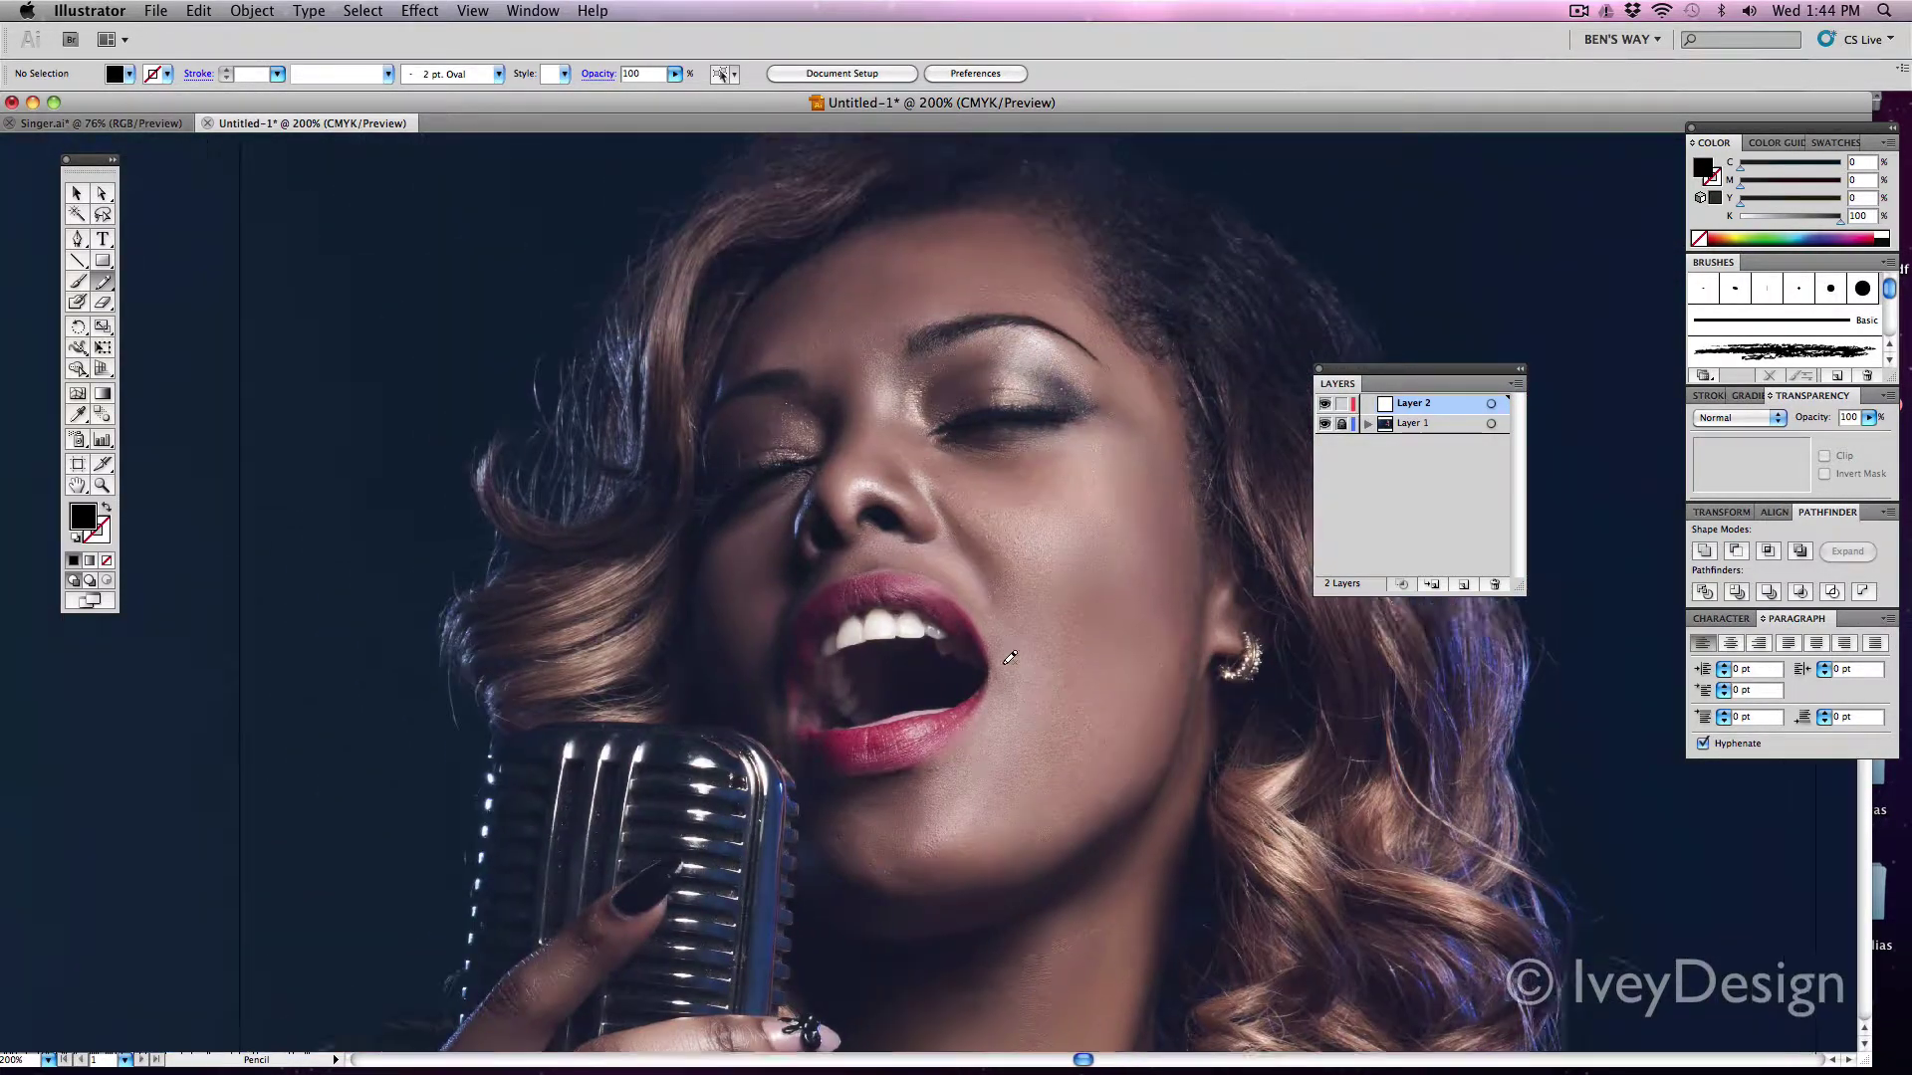
key(super+equal)
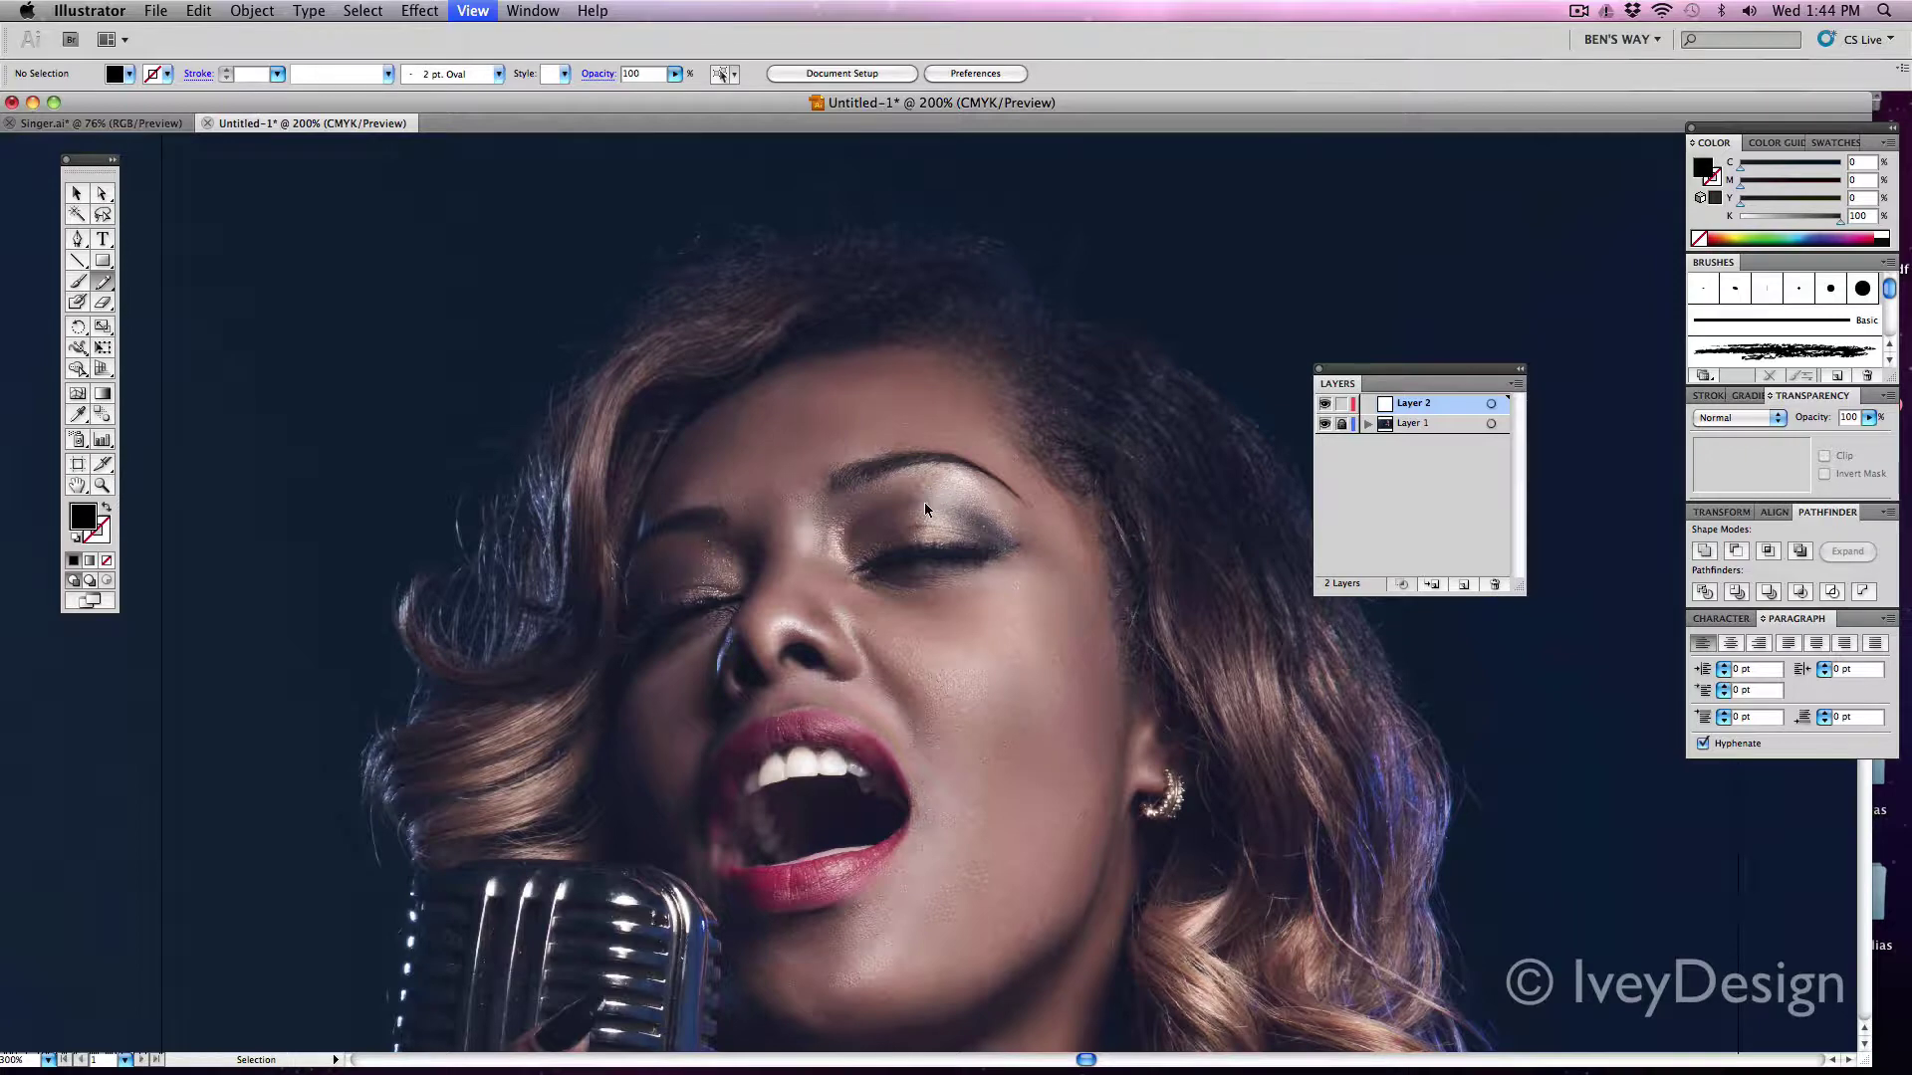
scroll(896, 458, right, 3)
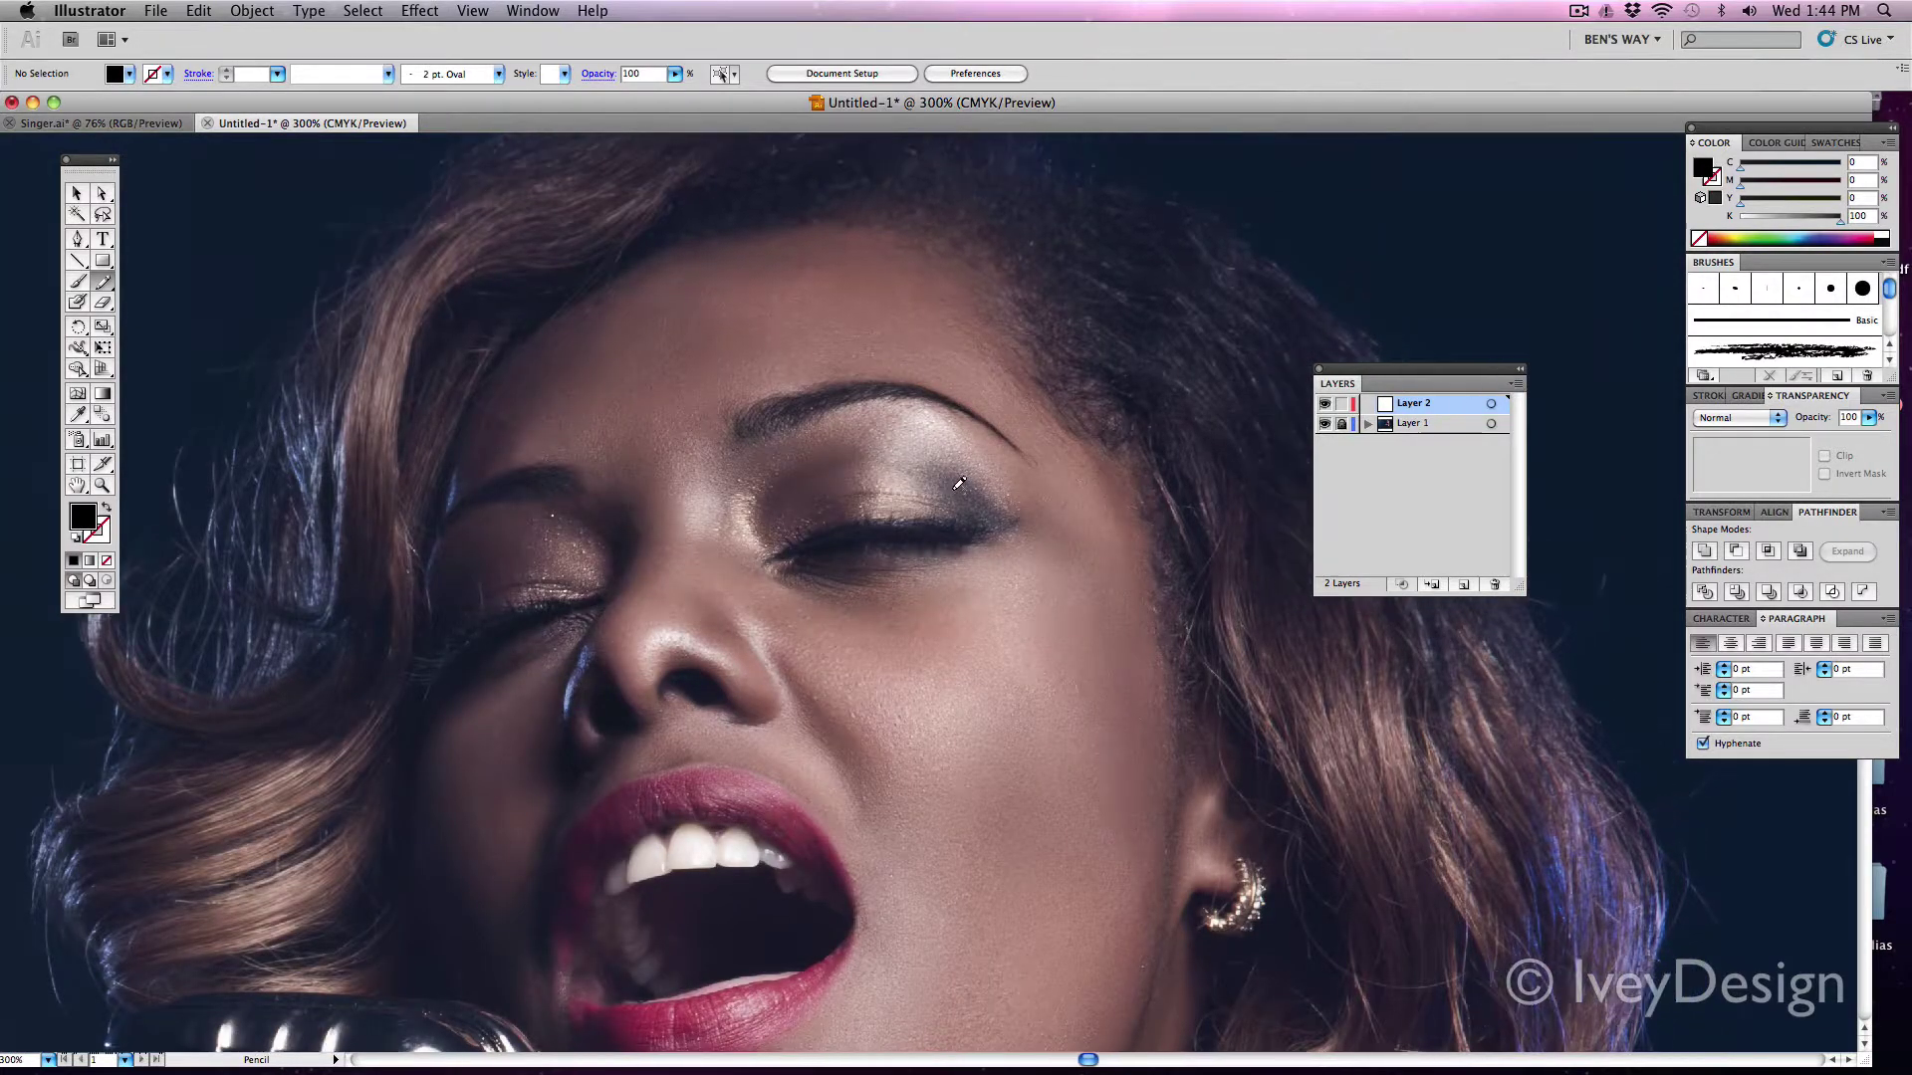
mouse_move(732, 424)
mouse_down()
mouse_move(736, 458)
mouse_move(897, 411)
mouse_move(1014, 458)
mouse_move(979, 426)
mouse_up()
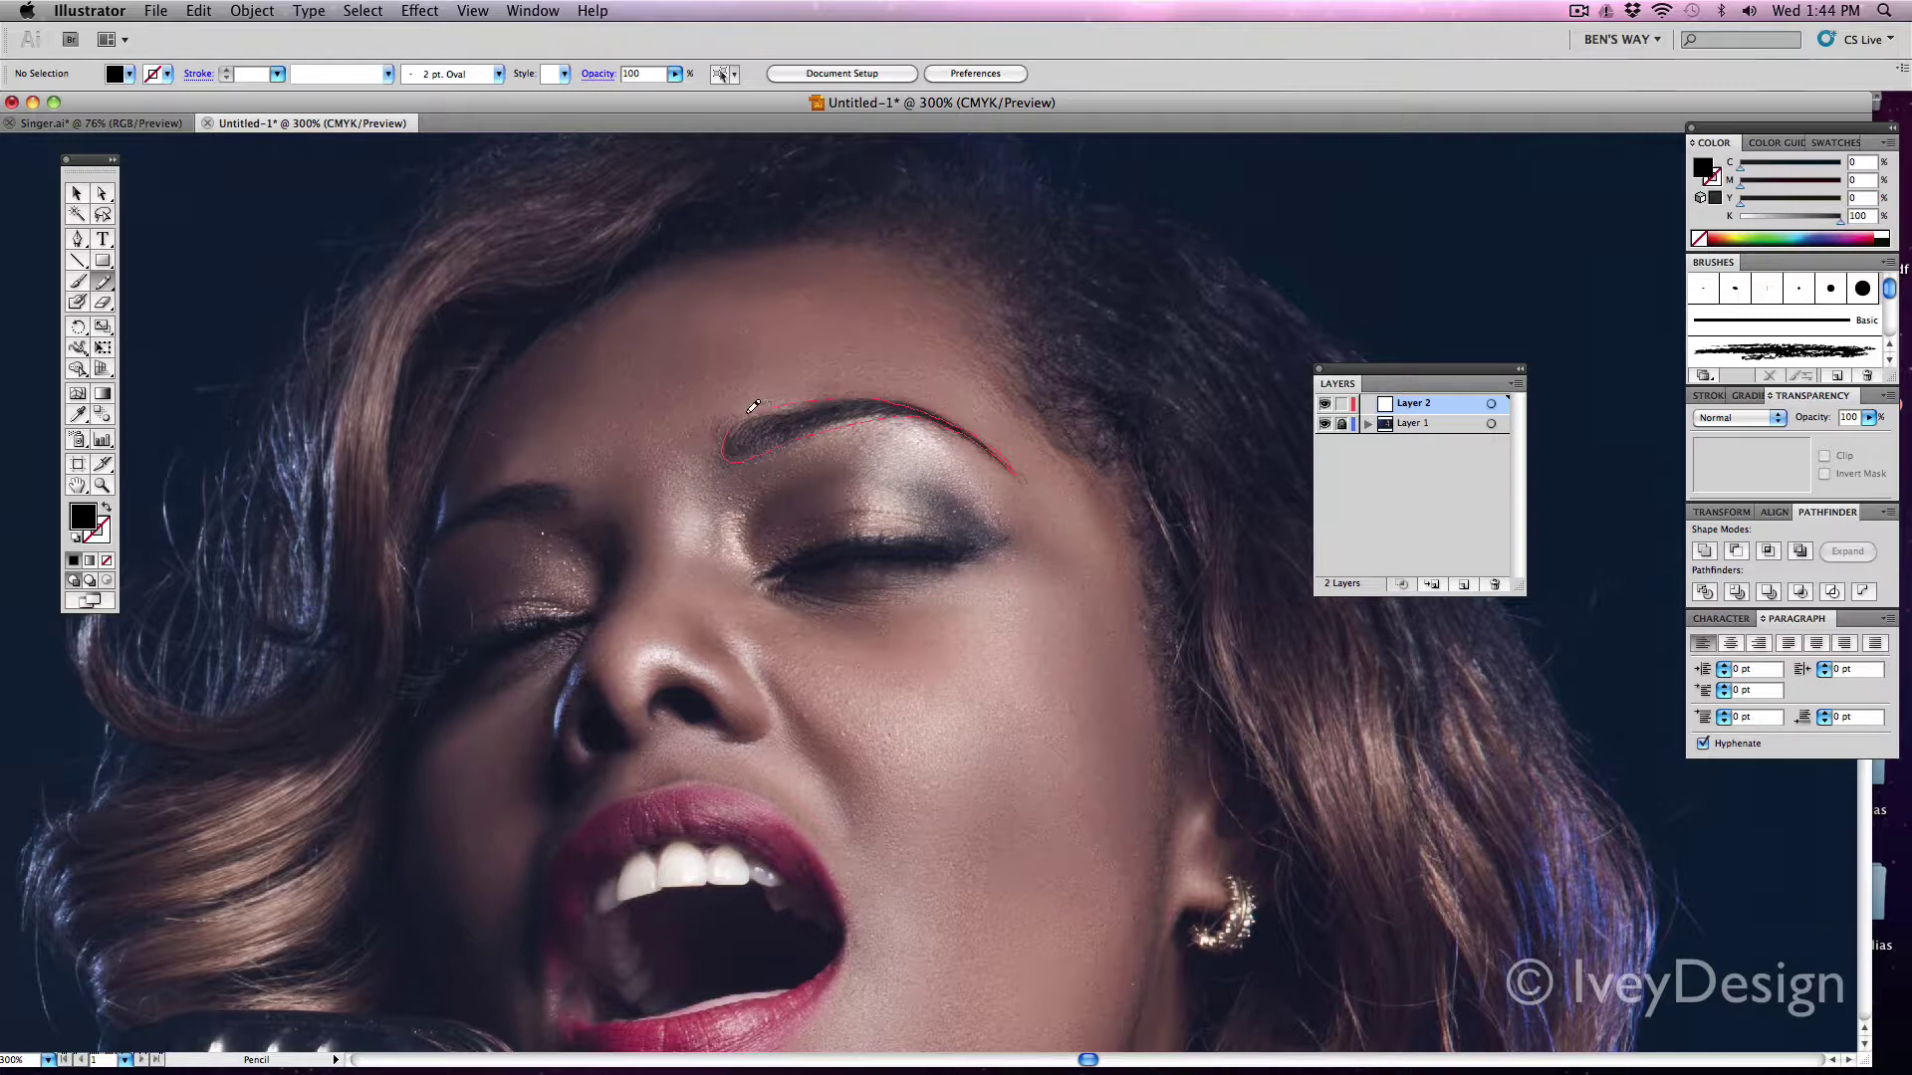
drag(753, 406, 742, 410)
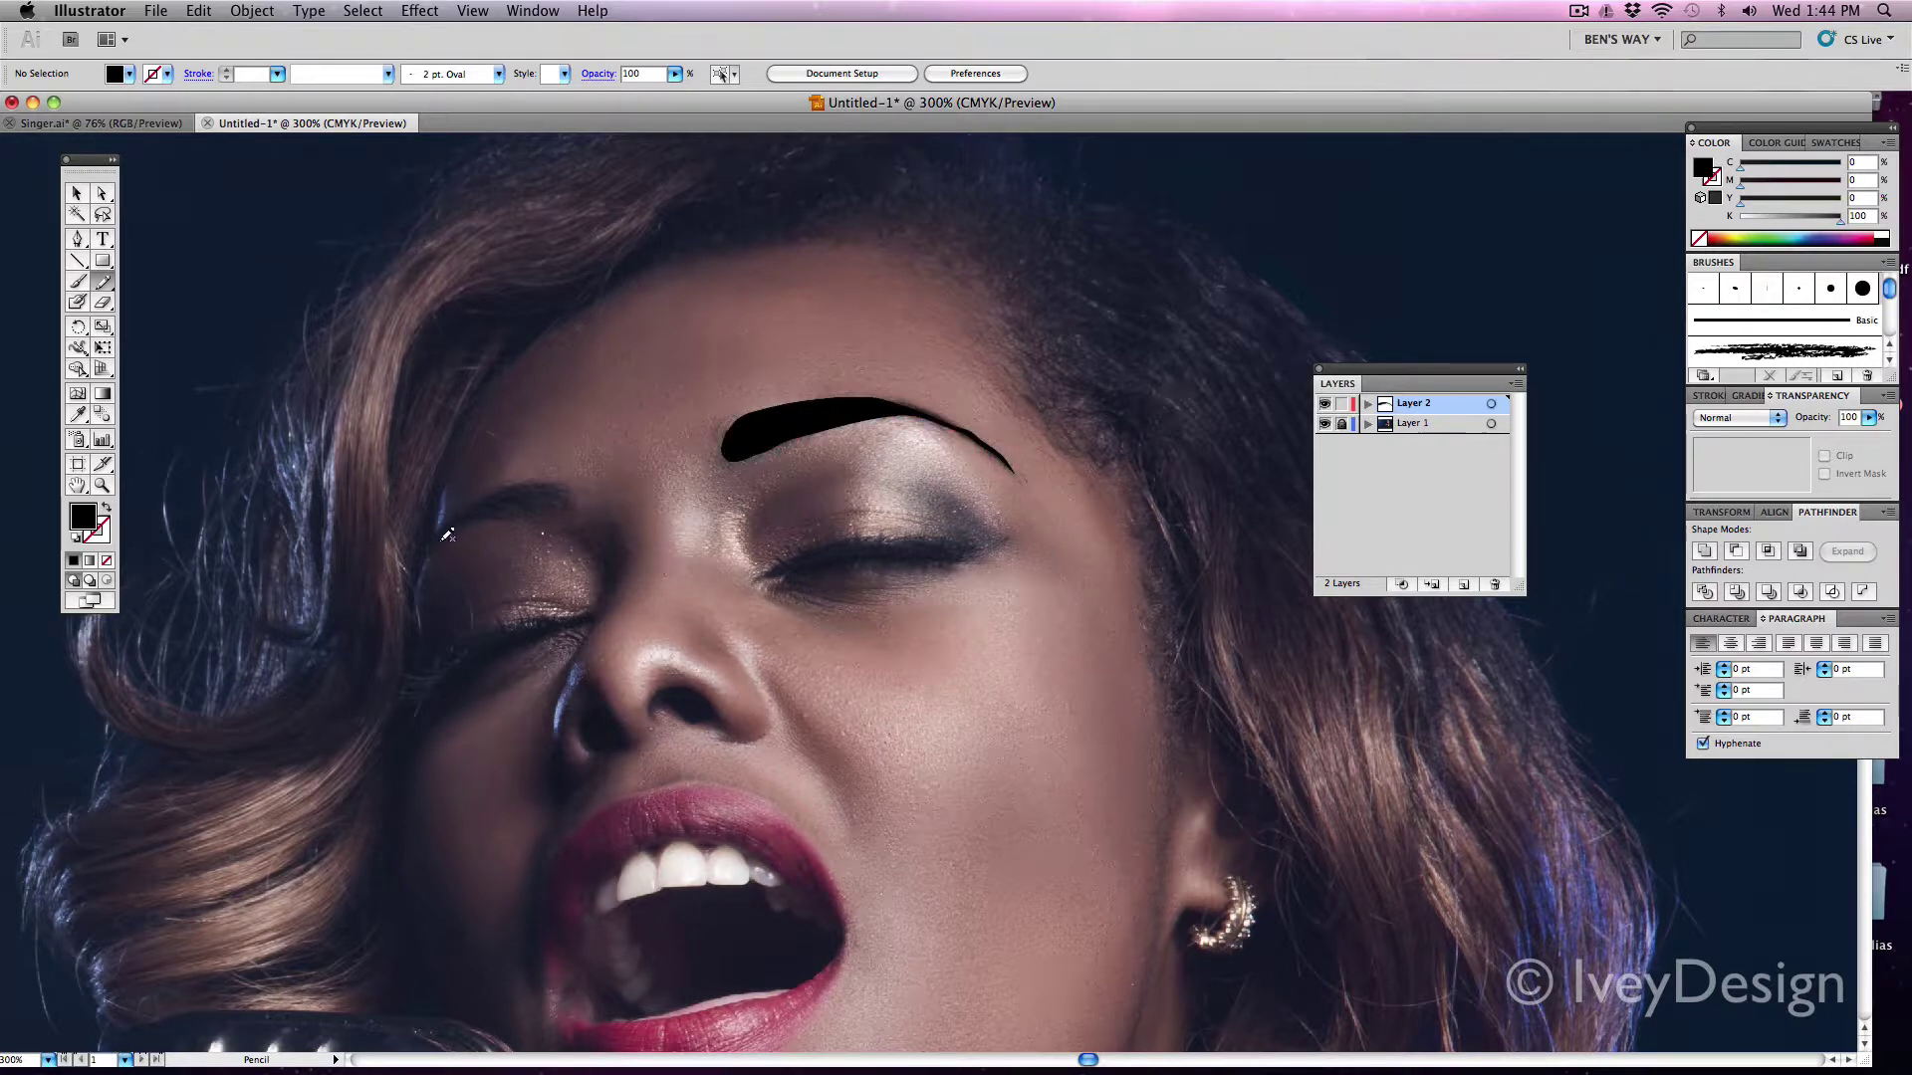
mouse_move(504, 488)
mouse_down()
mouse_move(571, 495)
mouse_move(428, 558)
mouse_move(504, 485)
mouse_up()
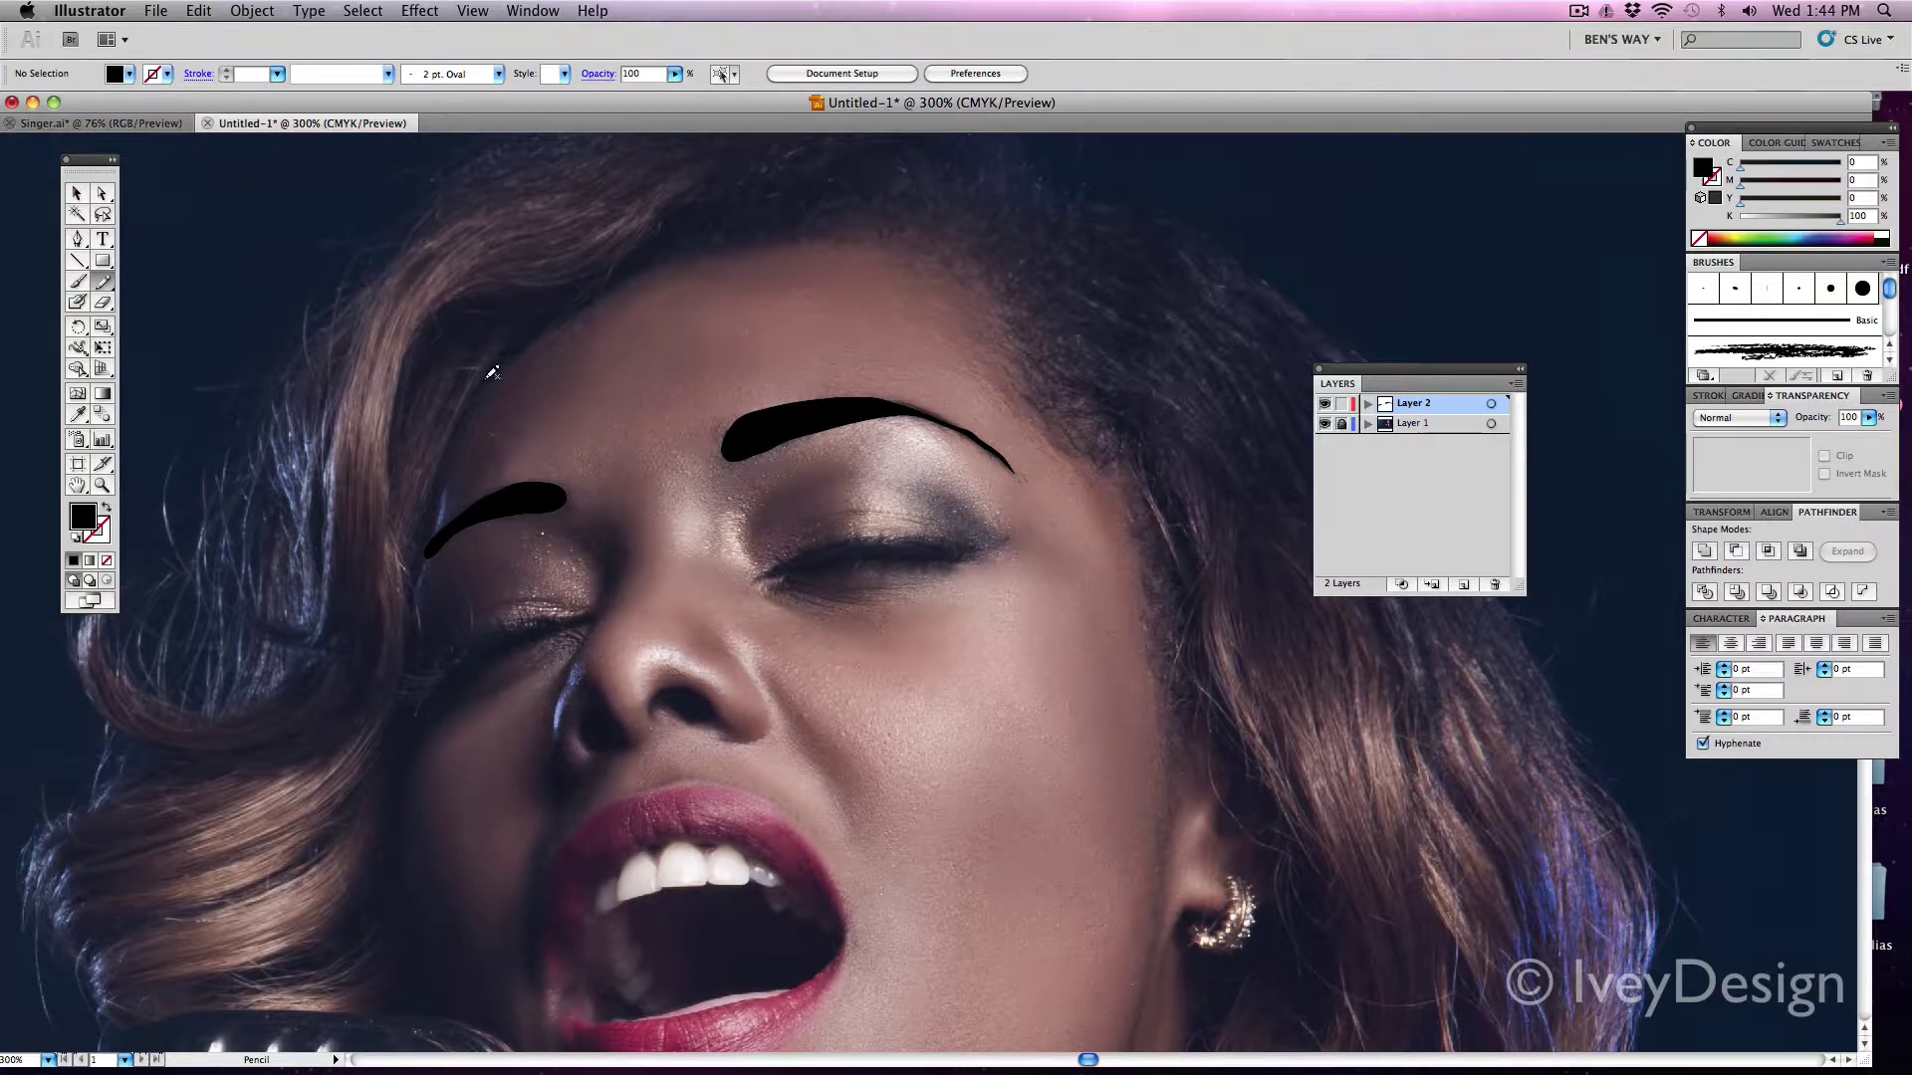
key(v)
click(535, 498)
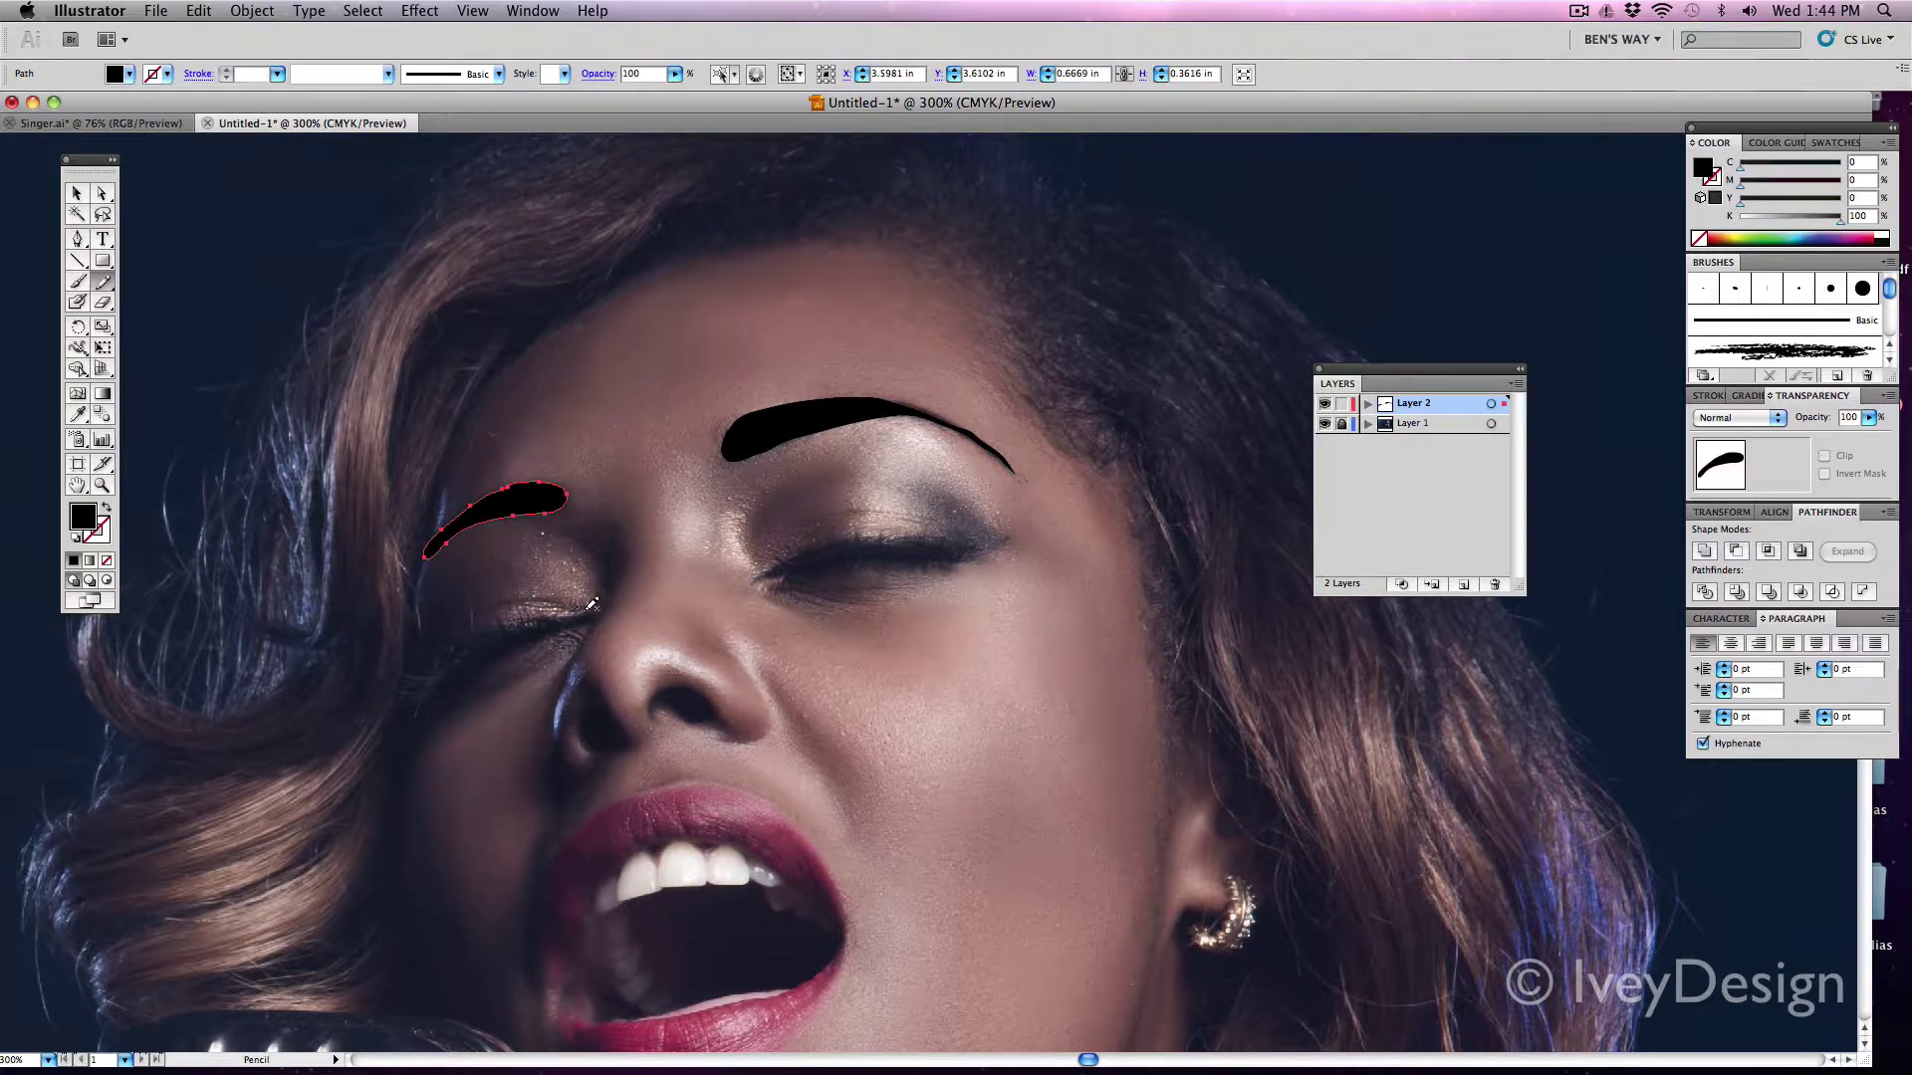
key(Delete)
Step: Trace the singer's other eyebrow and the lash lines of both closed eyes, with small spiky lashes, as black shapes
key(n)
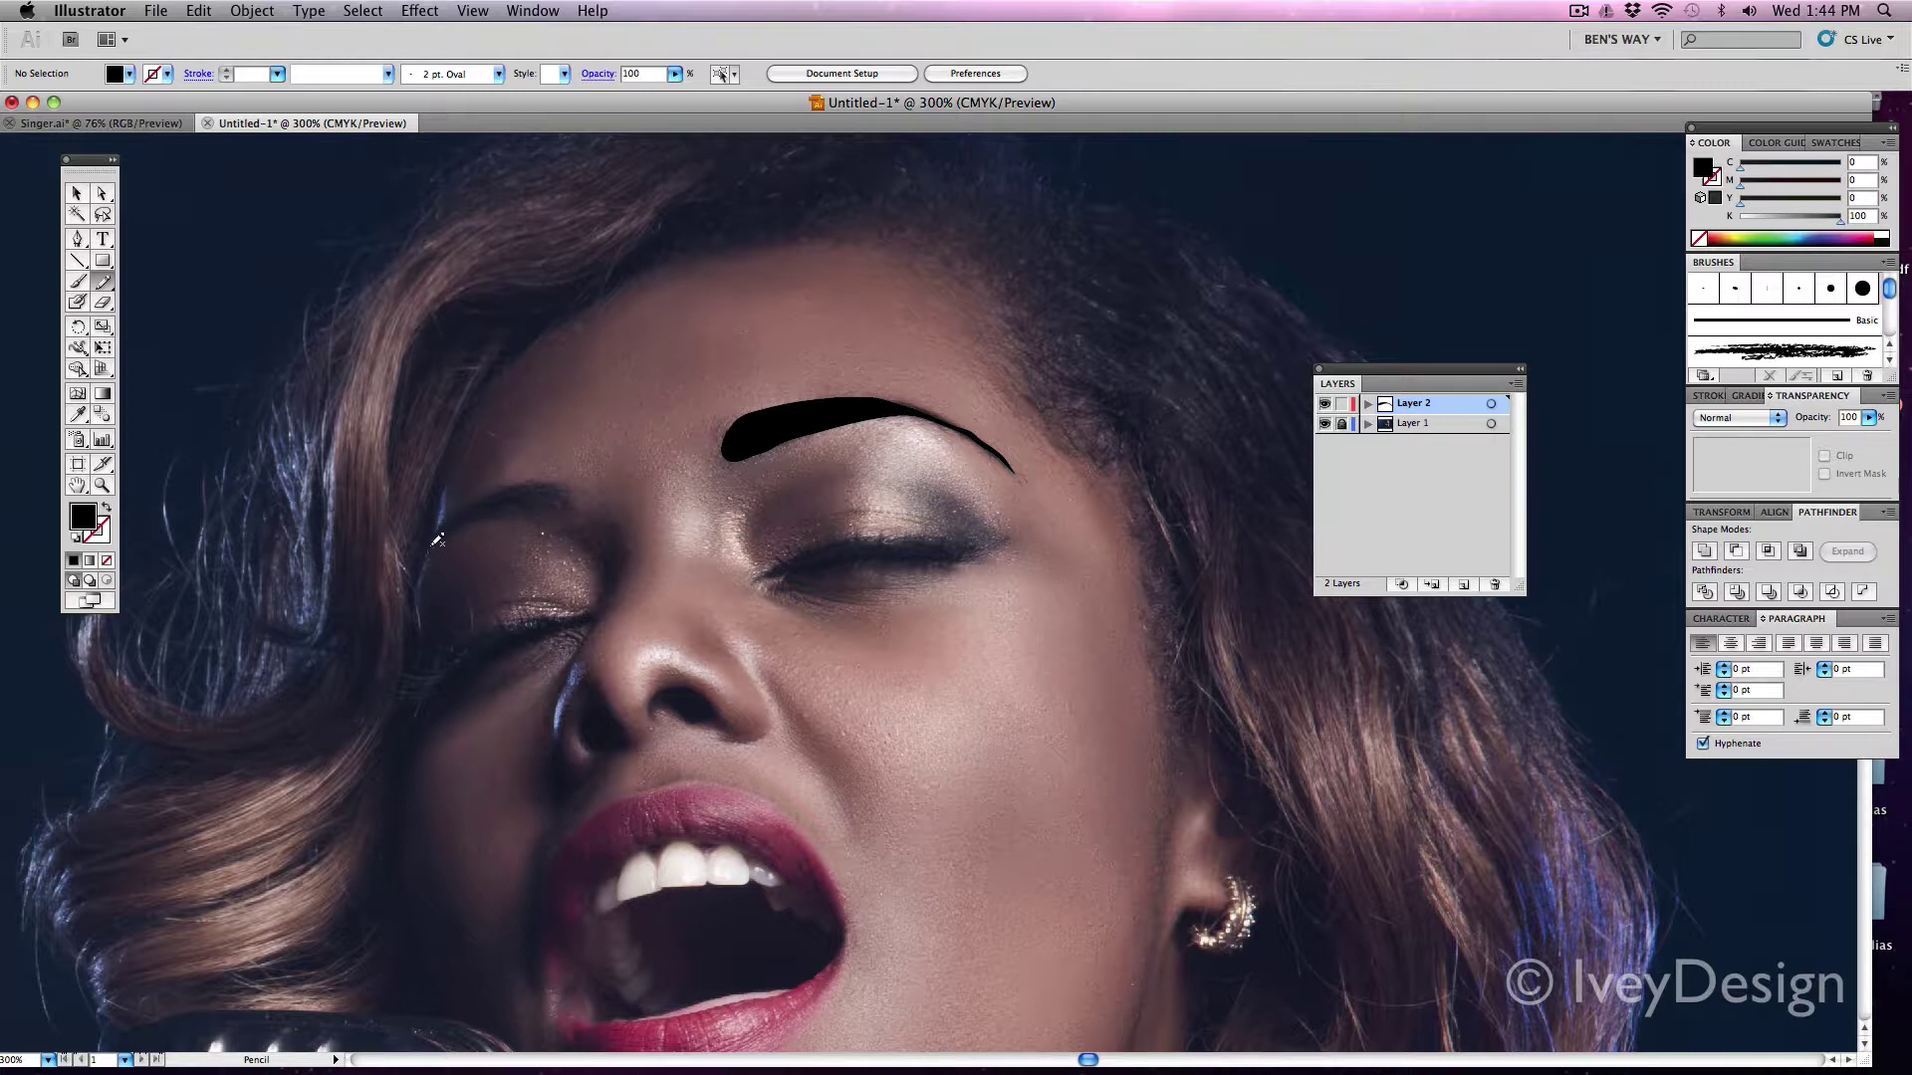
mouse_move(429, 555)
mouse_down()
mouse_move(527, 483)
mouse_move(574, 495)
mouse_move(430, 552)
mouse_up()
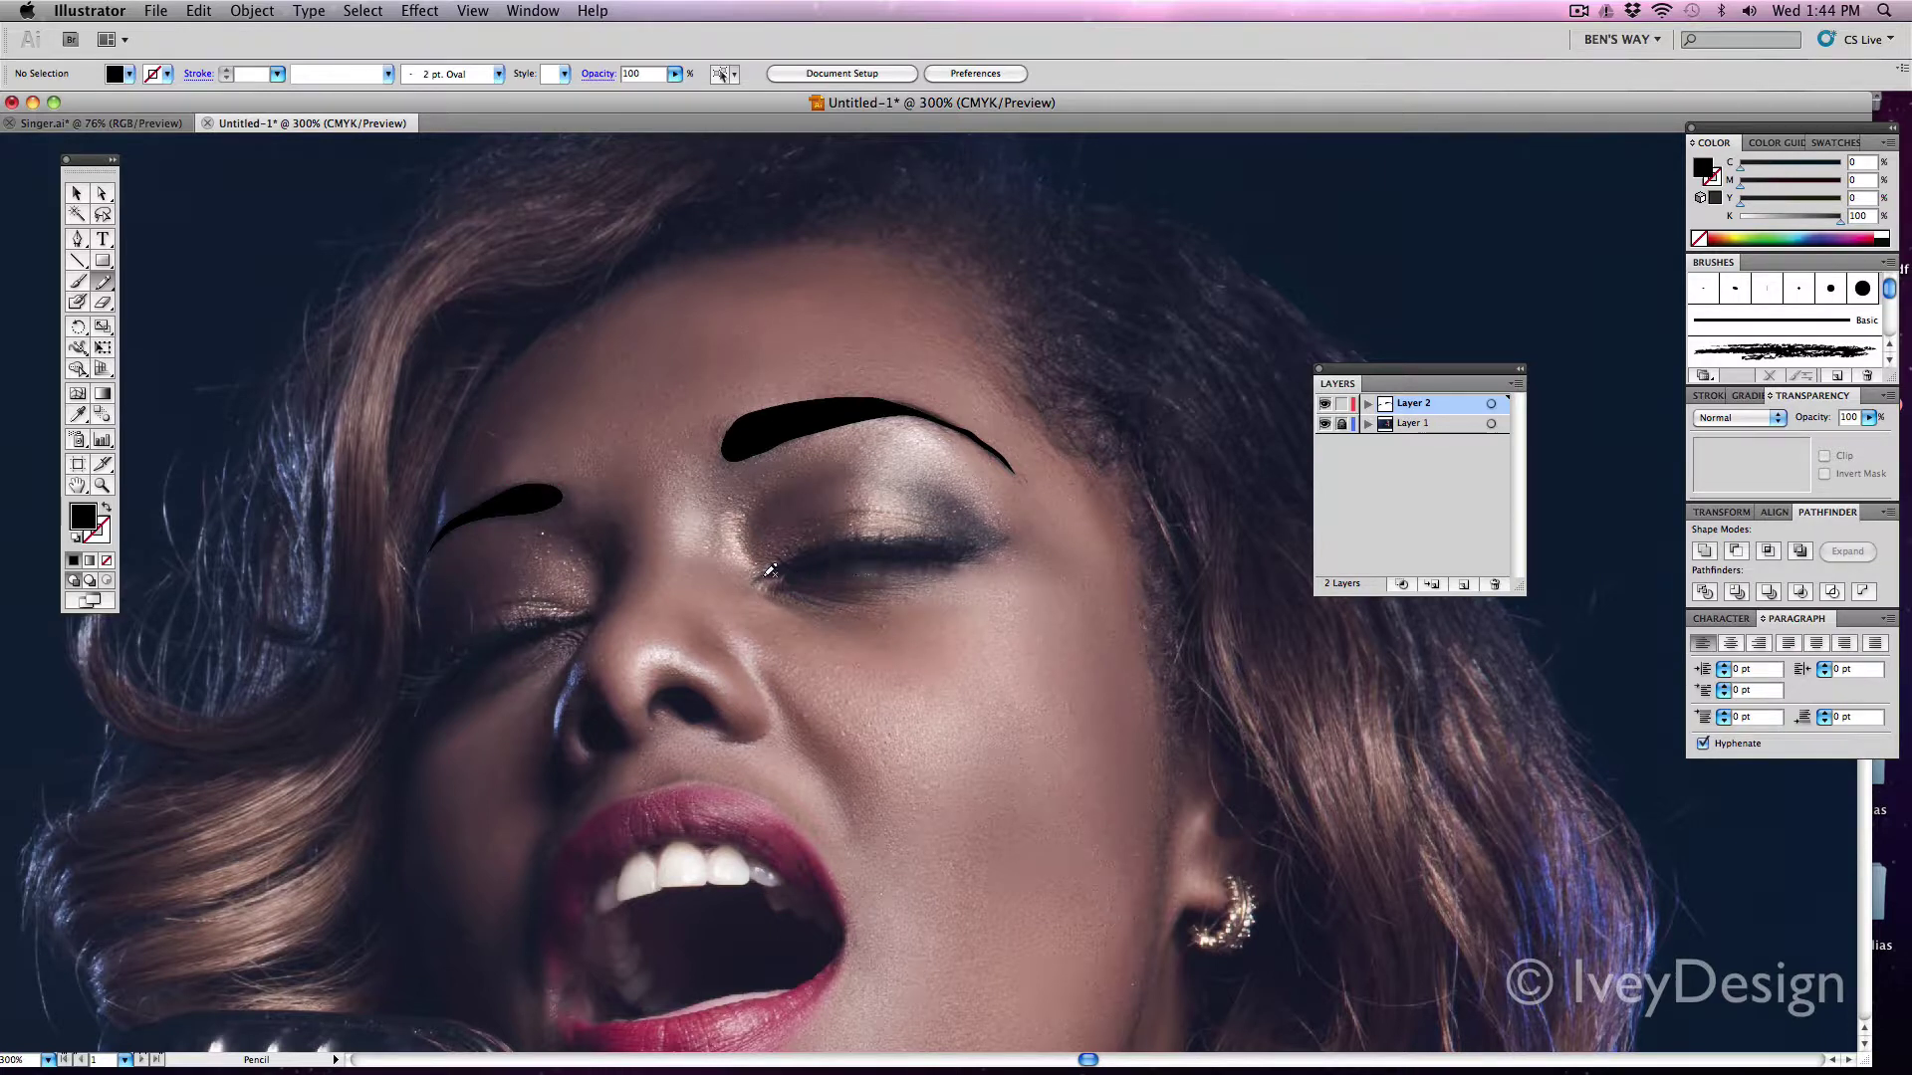
mouse_move(769, 572)
mouse_down()
mouse_move(902, 530)
mouse_move(972, 551)
mouse_move(768, 572)
mouse_up()
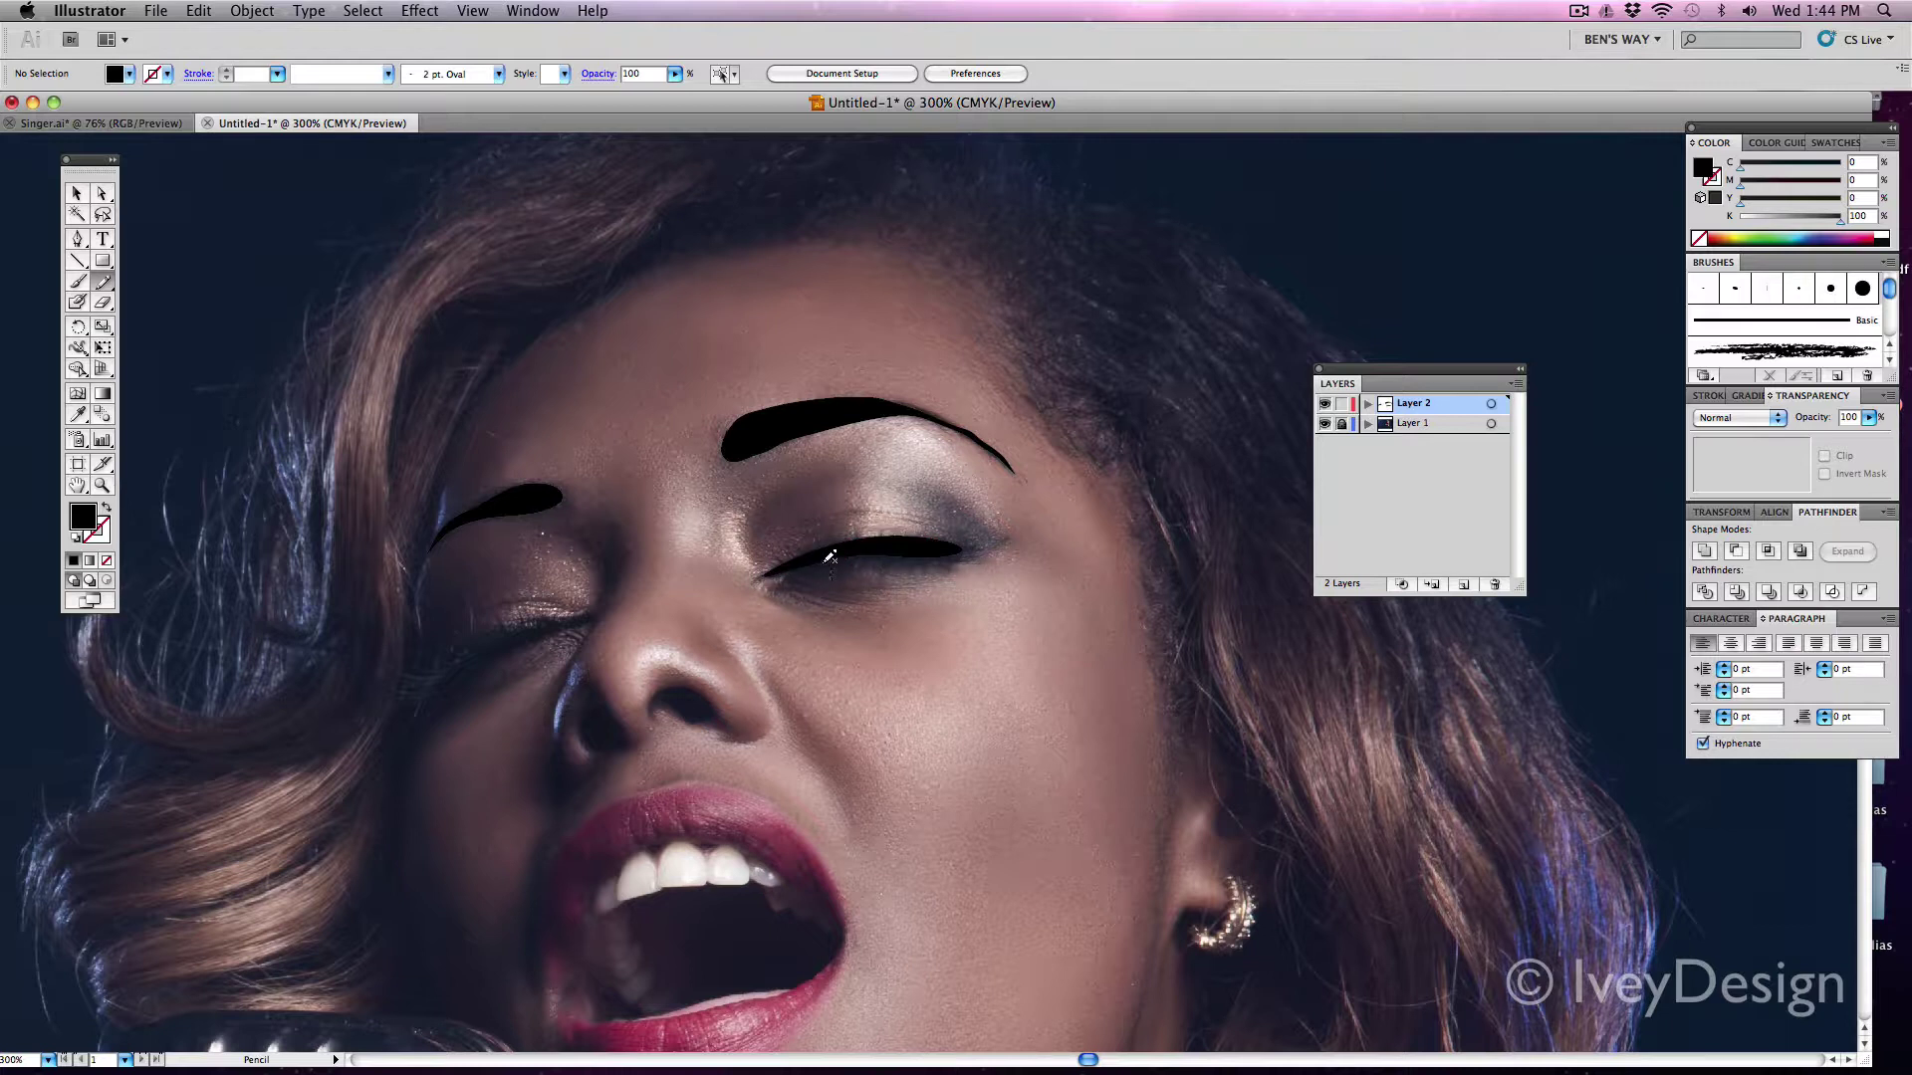
mouse_move(809, 557)
mouse_down()
mouse_move(782, 558)
mouse_move(899, 526)
mouse_move(933, 550)
mouse_up()
mouse_move(597, 606)
mouse_down()
mouse_move(506, 618)
mouse_move(430, 669)
mouse_move(447, 676)
mouse_move(424, 703)
mouse_move(498, 650)
mouse_up()
drag(600, 604, 601, 608)
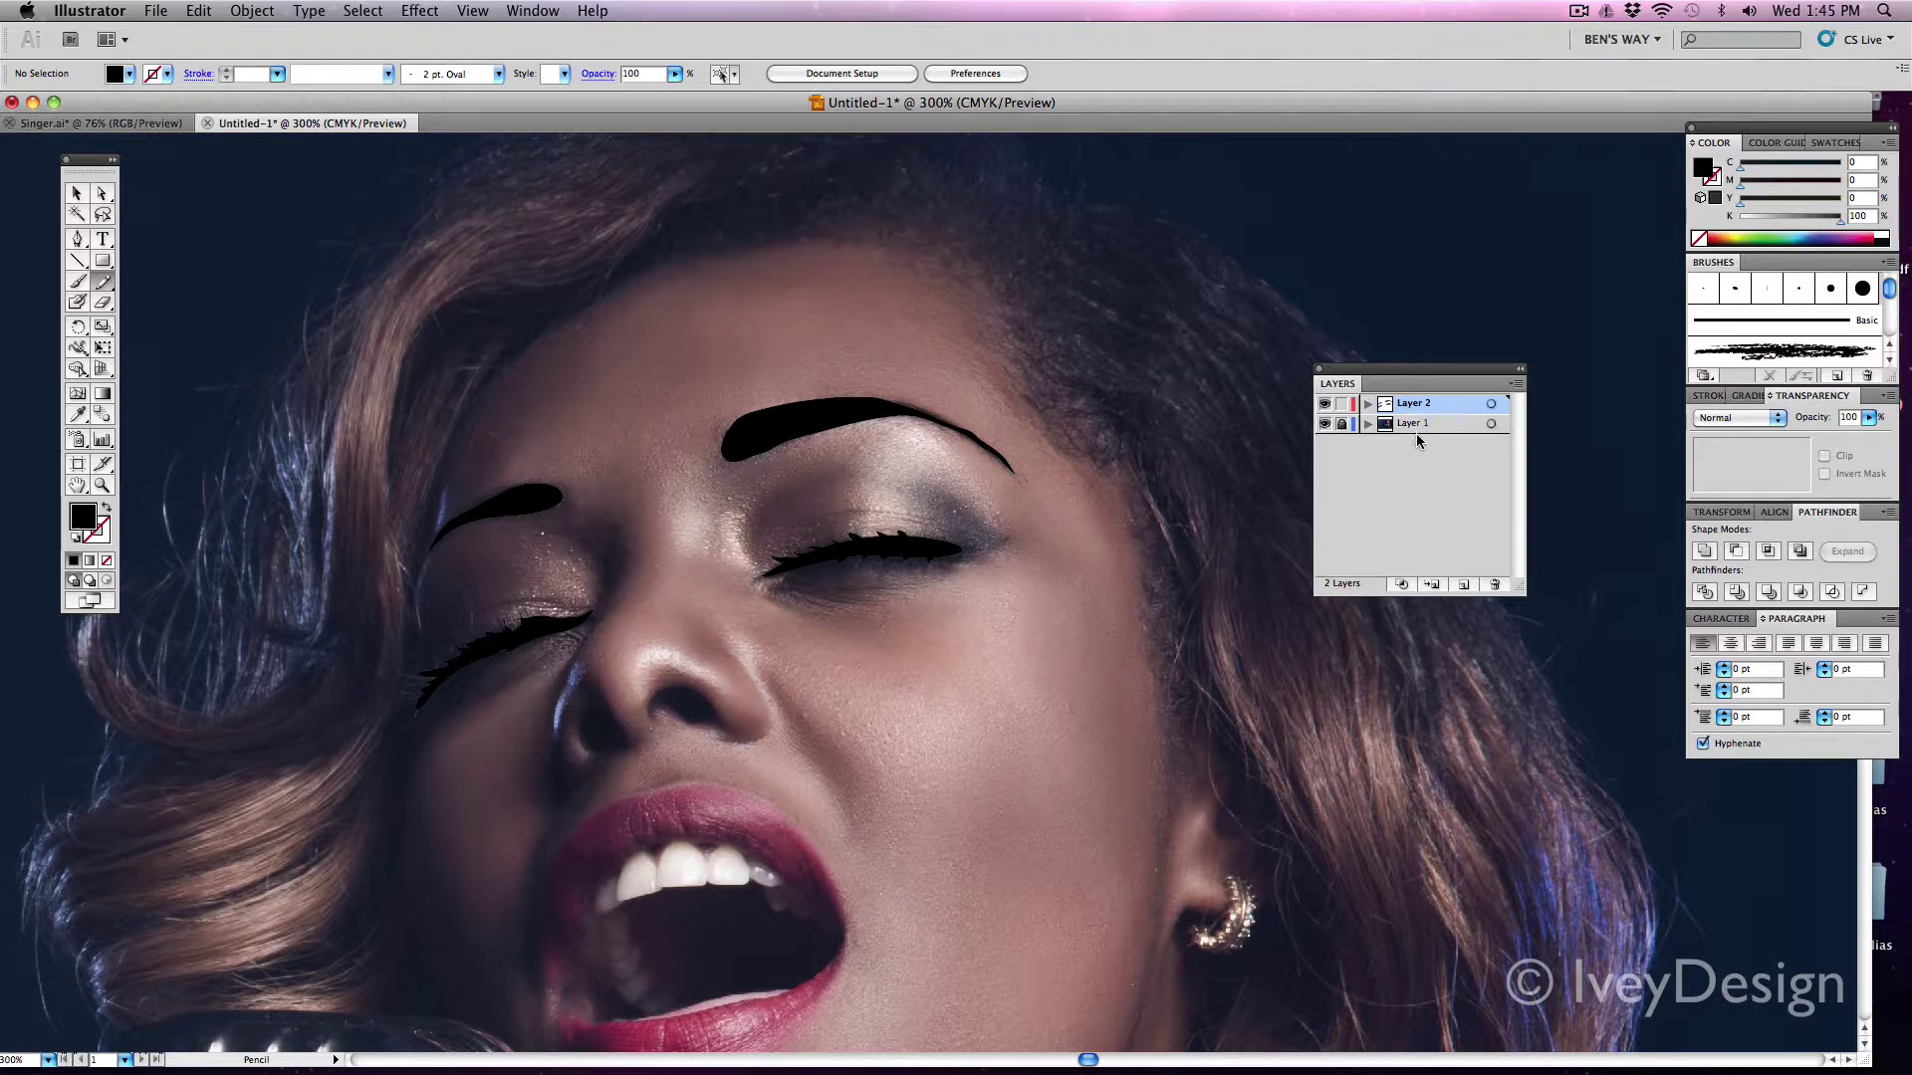
Step: Check the traced brow and lash shapes on their own by briefly hiding the photo layer
click(1324, 423)
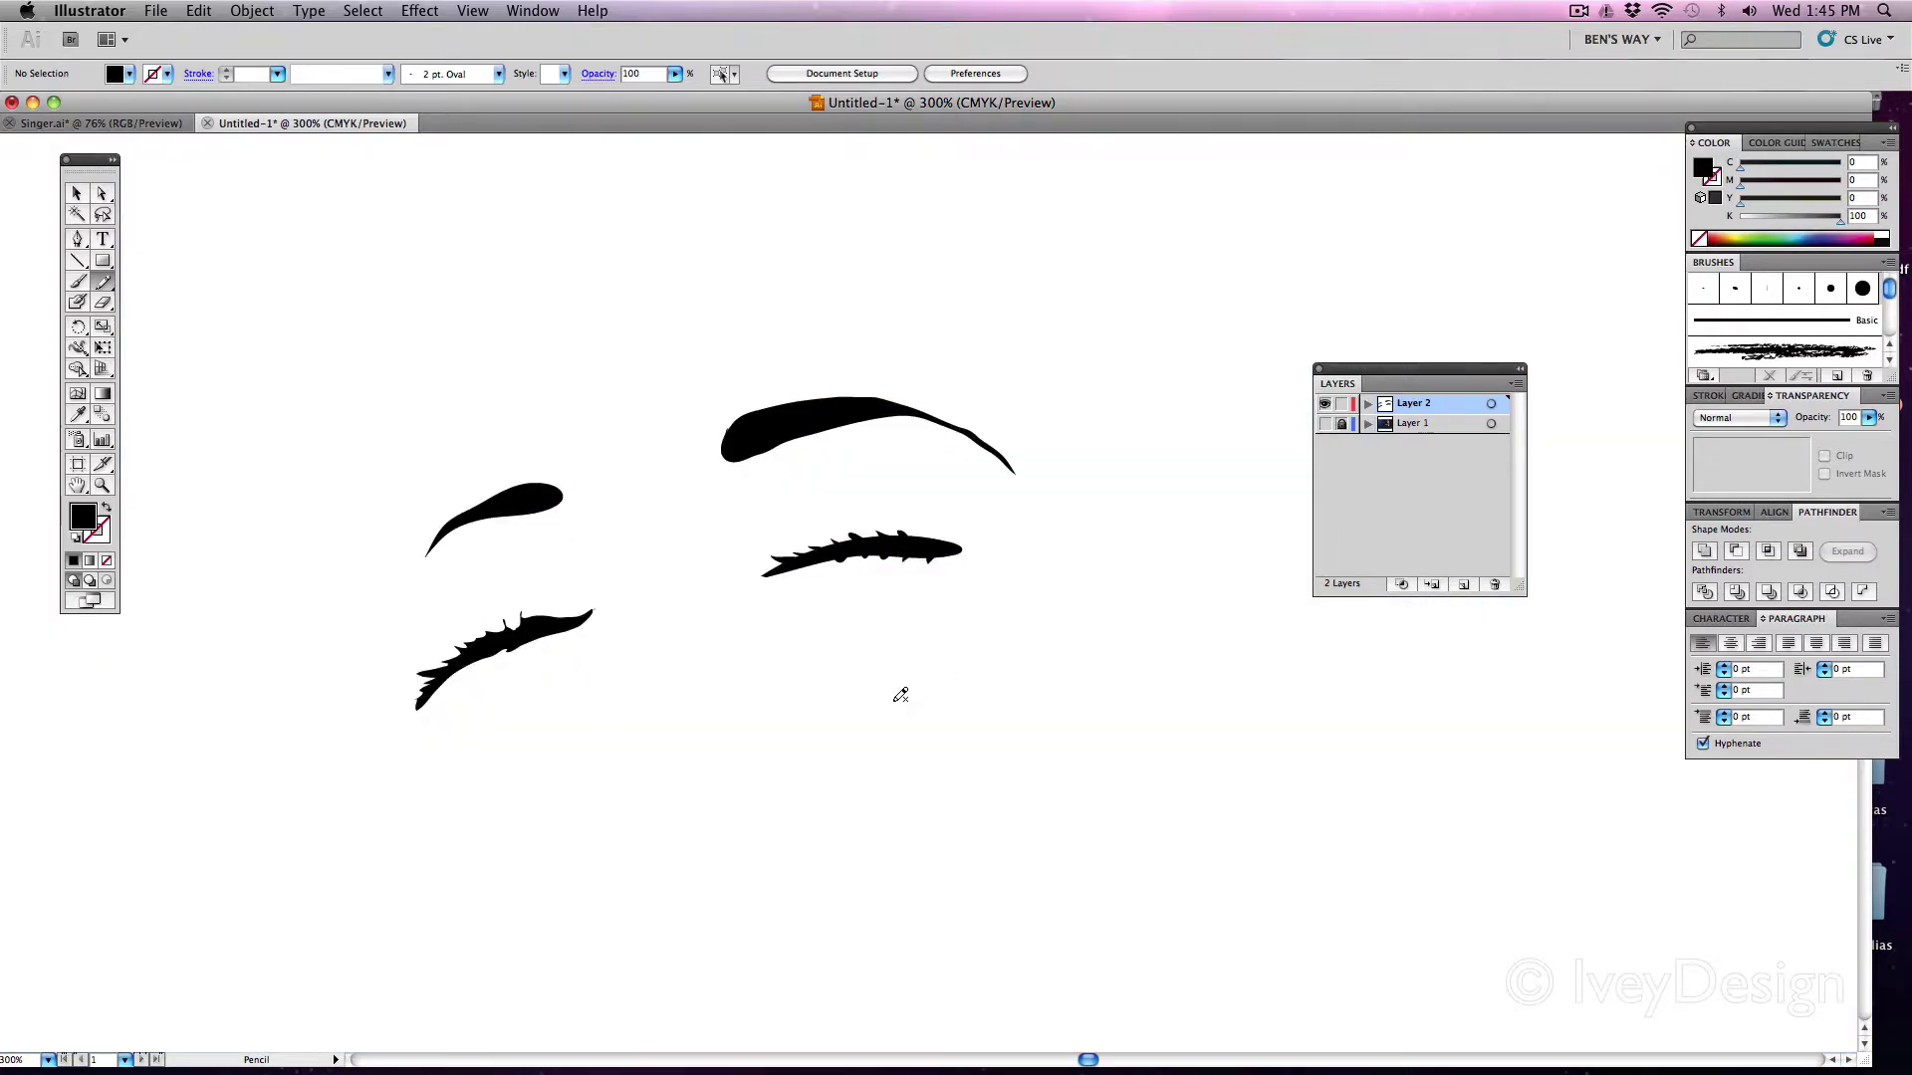
click(1324, 424)
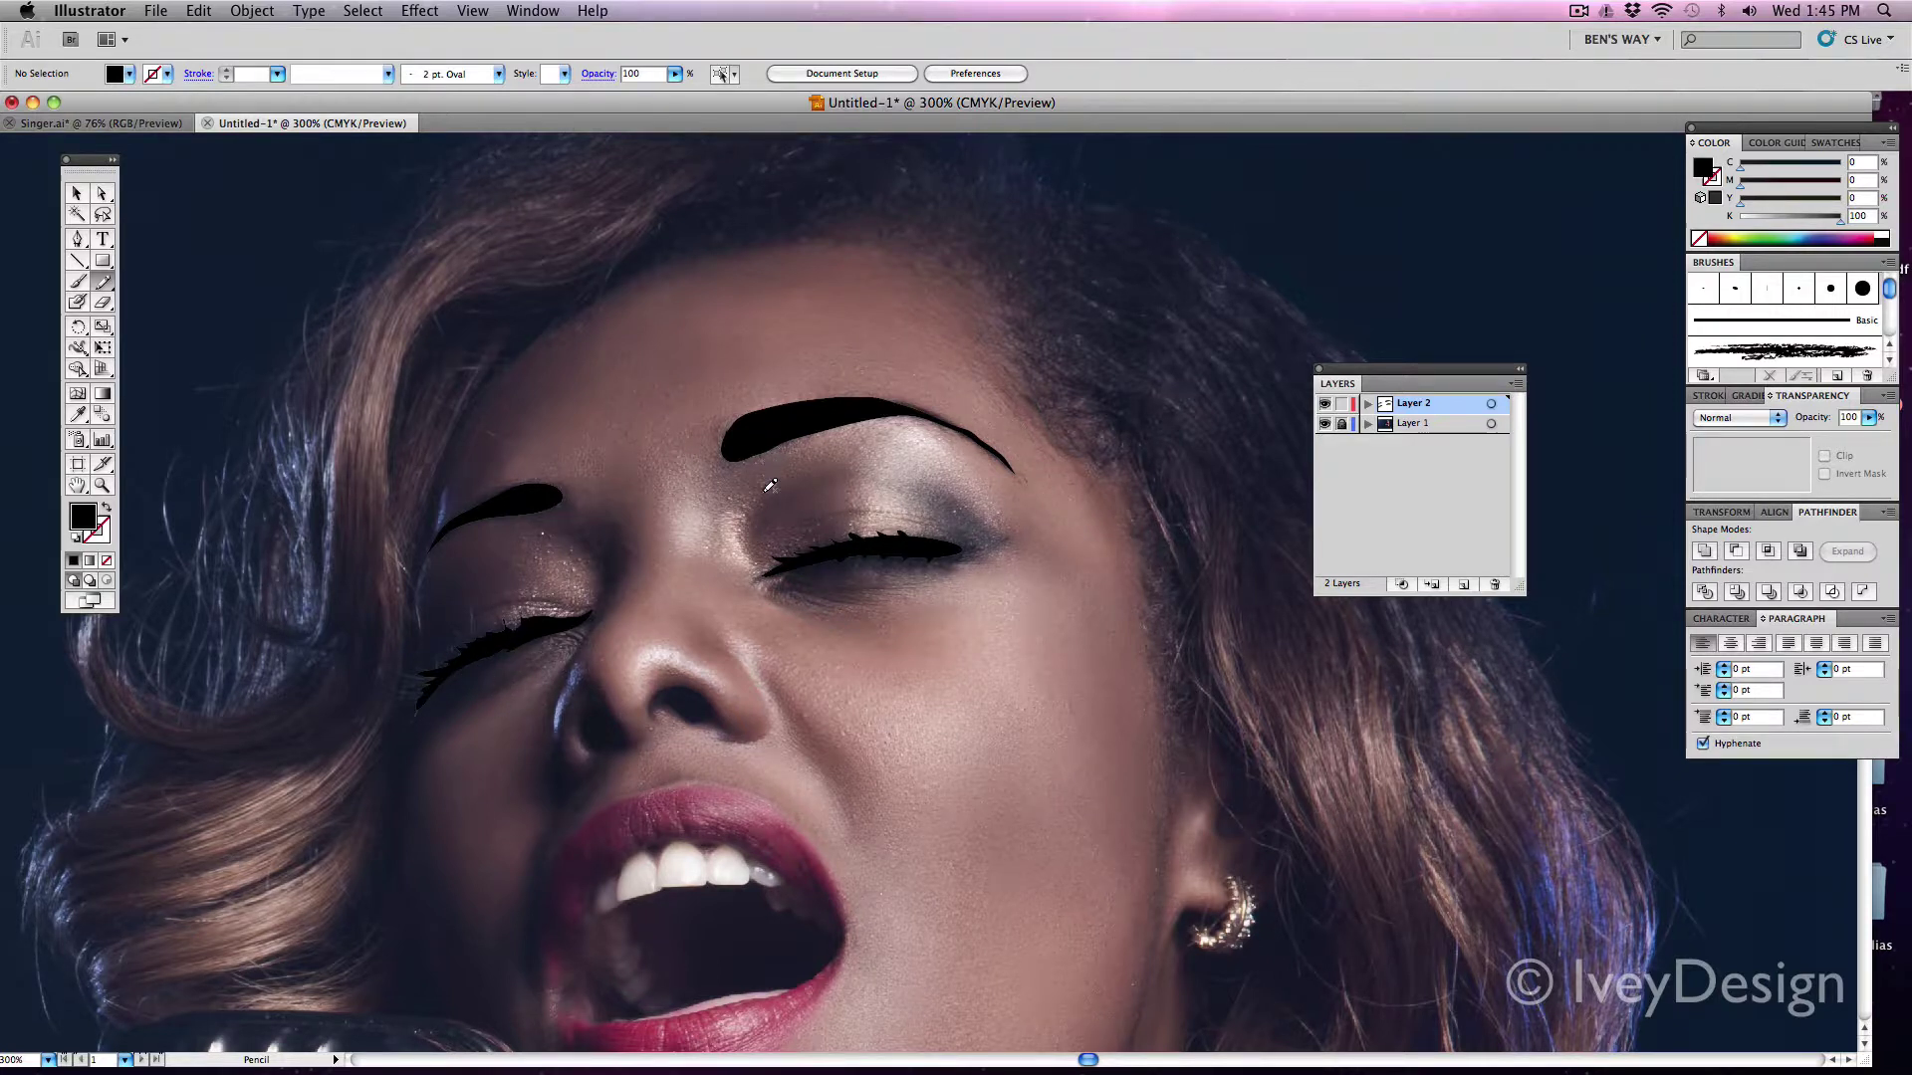
Step: Recolor all traced eyebrow and lash shapes bright red (C 0, M 99.61, Y 100, K 0) and deselect them
scroll(928, 468, left, 3)
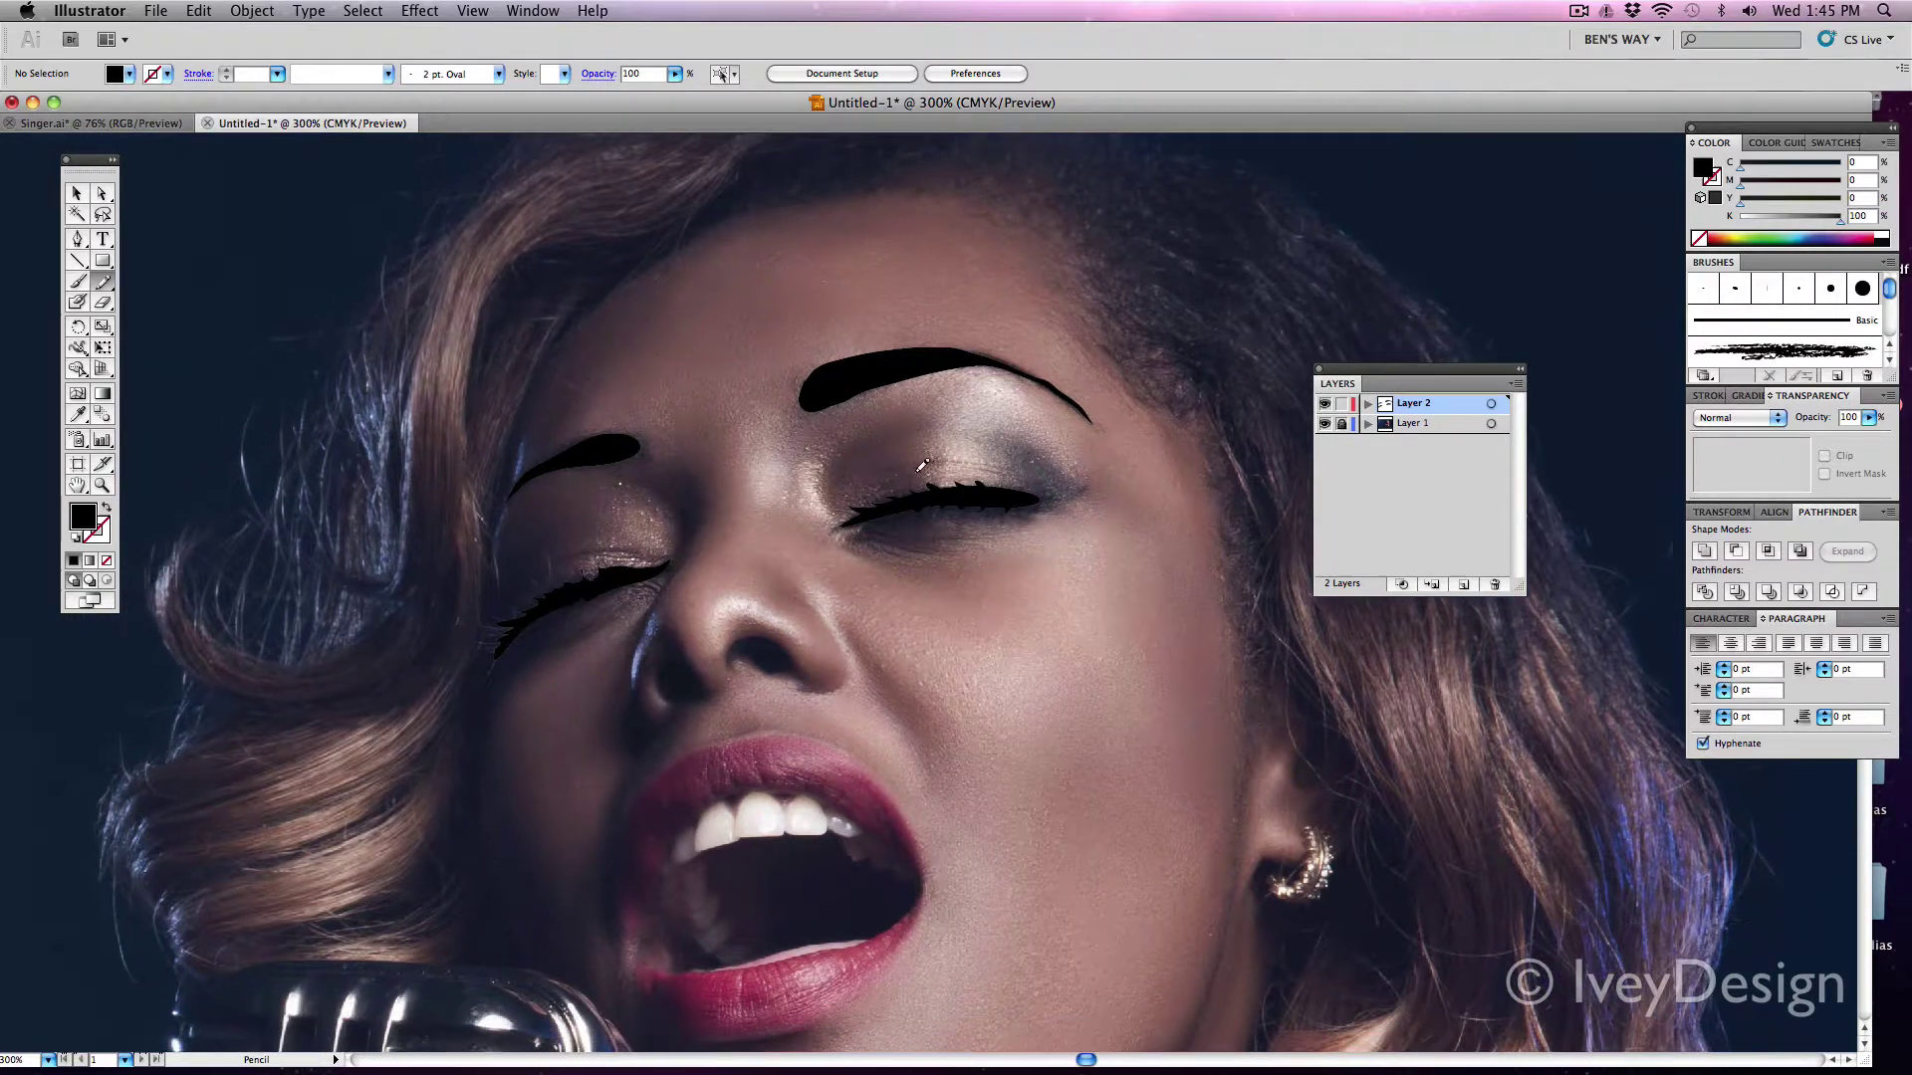
key(super+a)
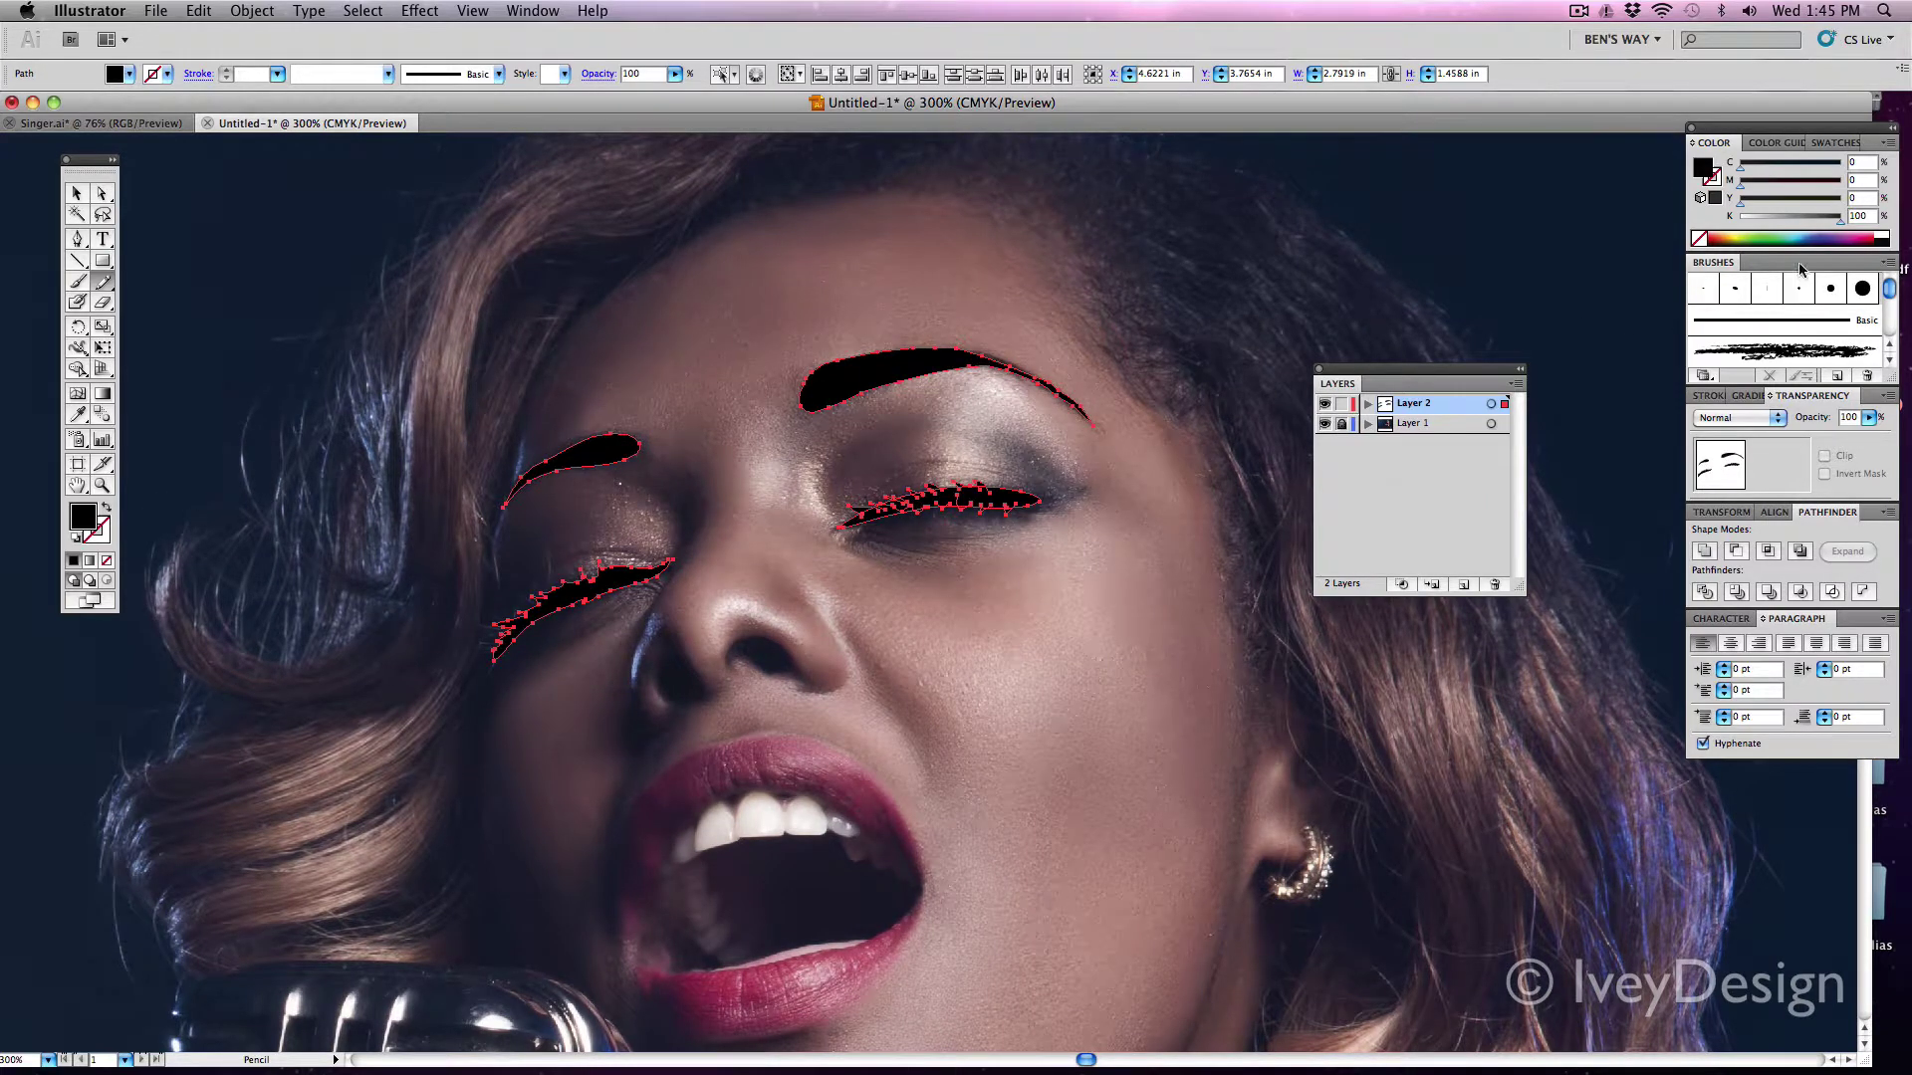
click(1876, 235)
key(super+shift+a)
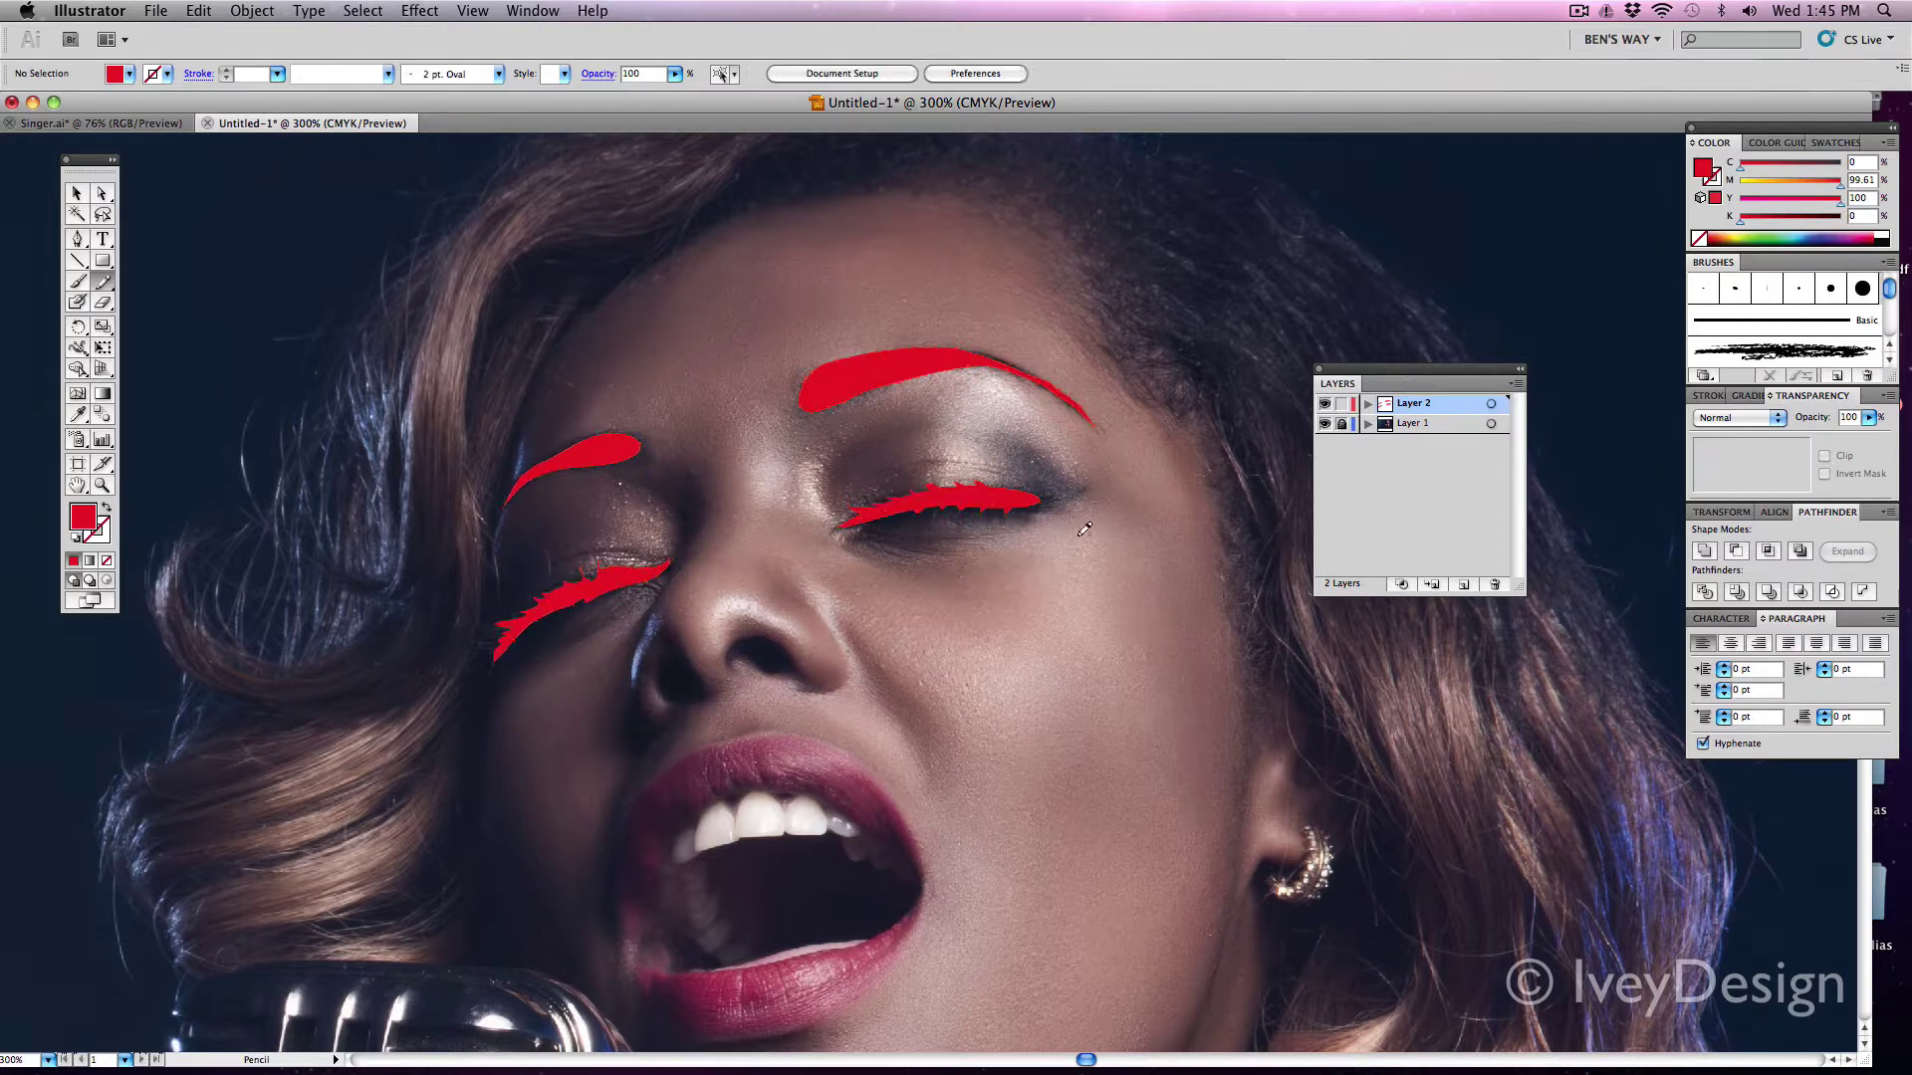
Step: Briefly hide the photo layer to check the recolored shapes, and trace both nostrils as filled red shapes on Layer 2
click(1324, 423)
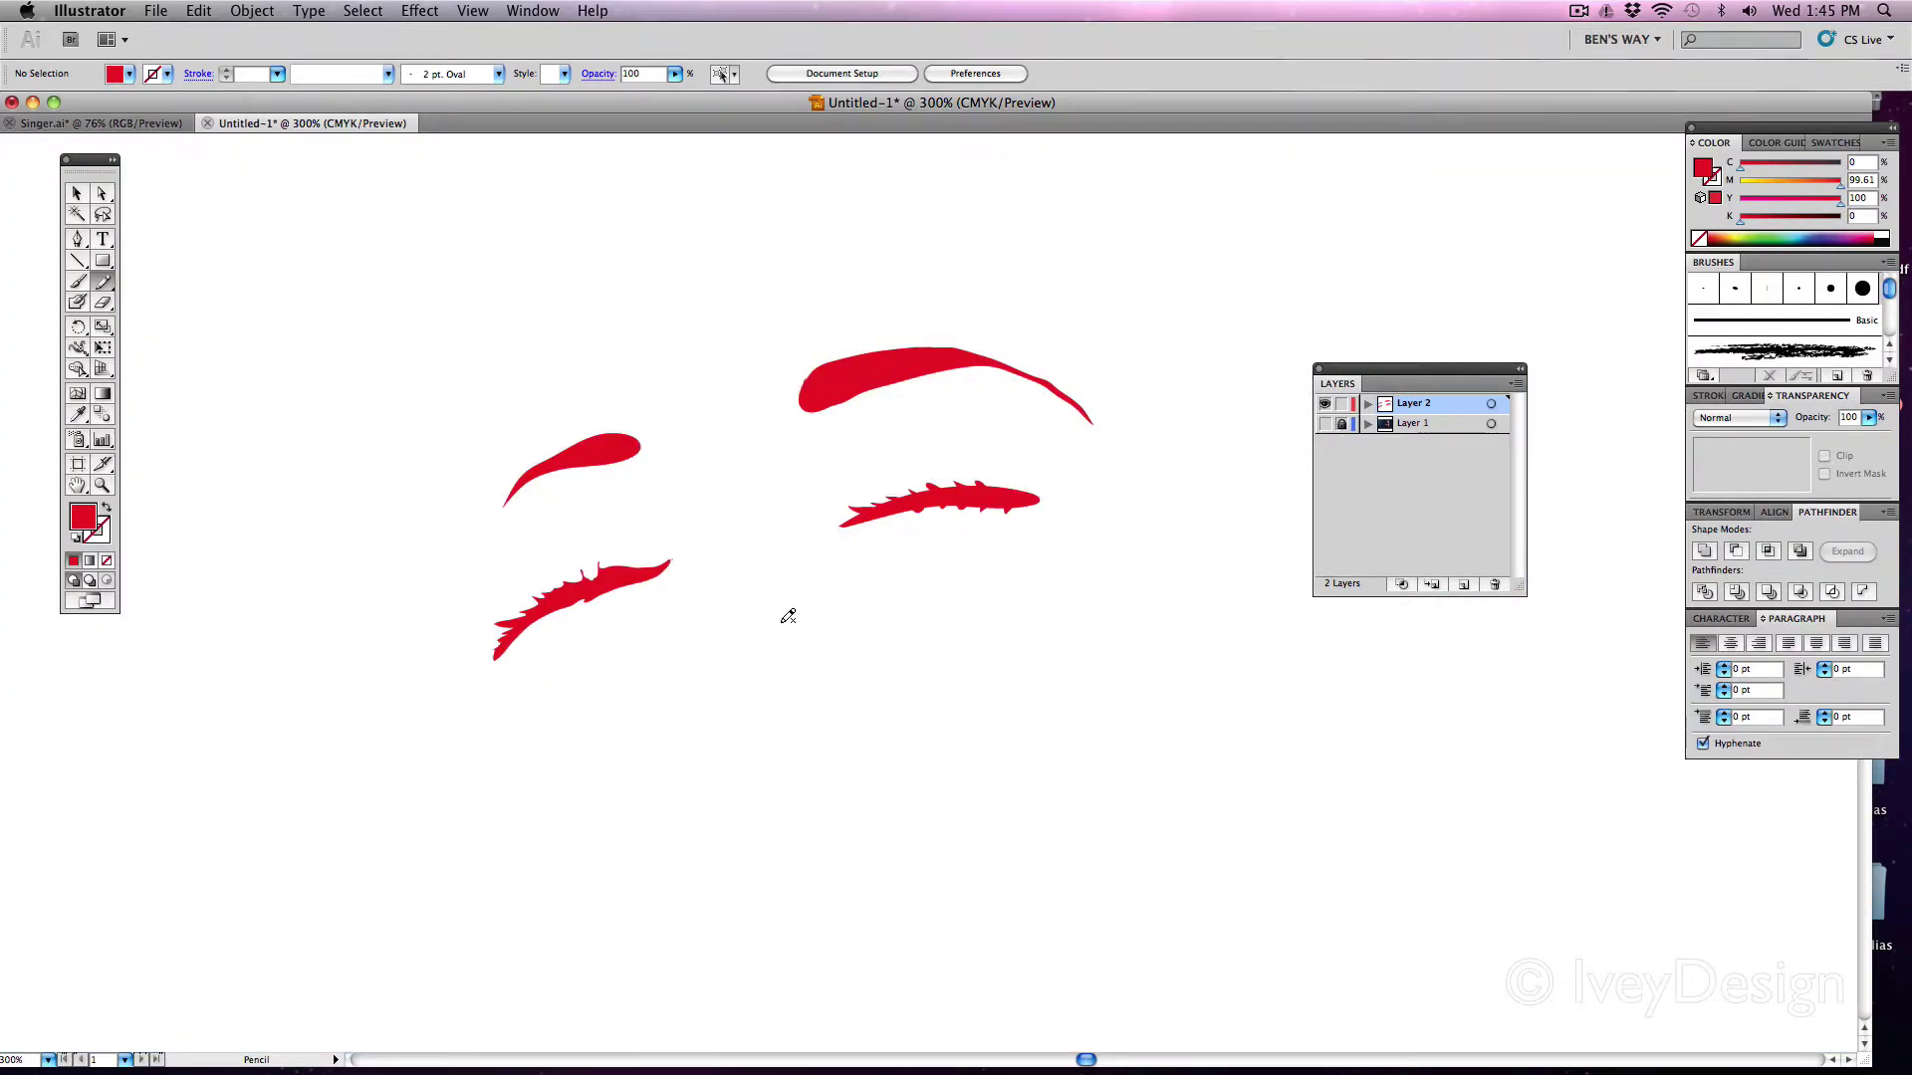
click(1324, 423)
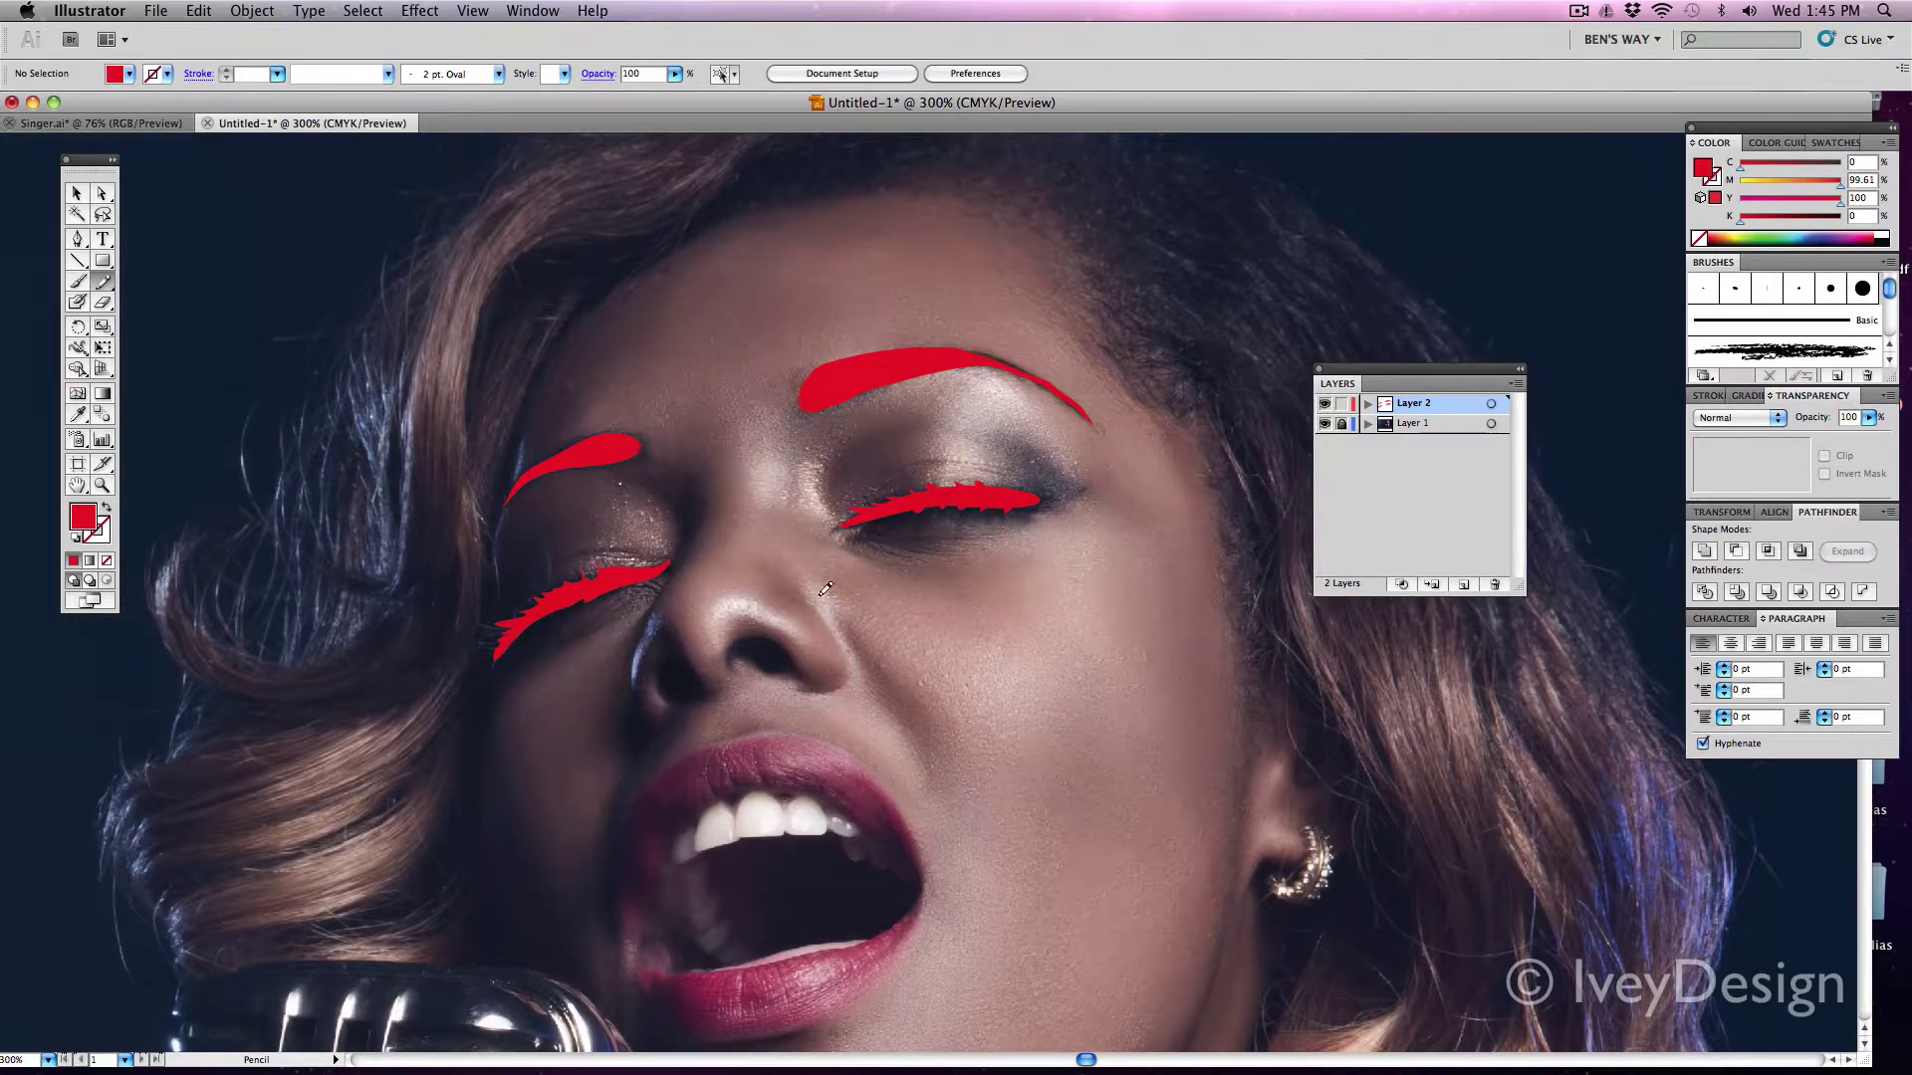
scroll(876, 485, down, 2)
scroll(877, 485, left, 4)
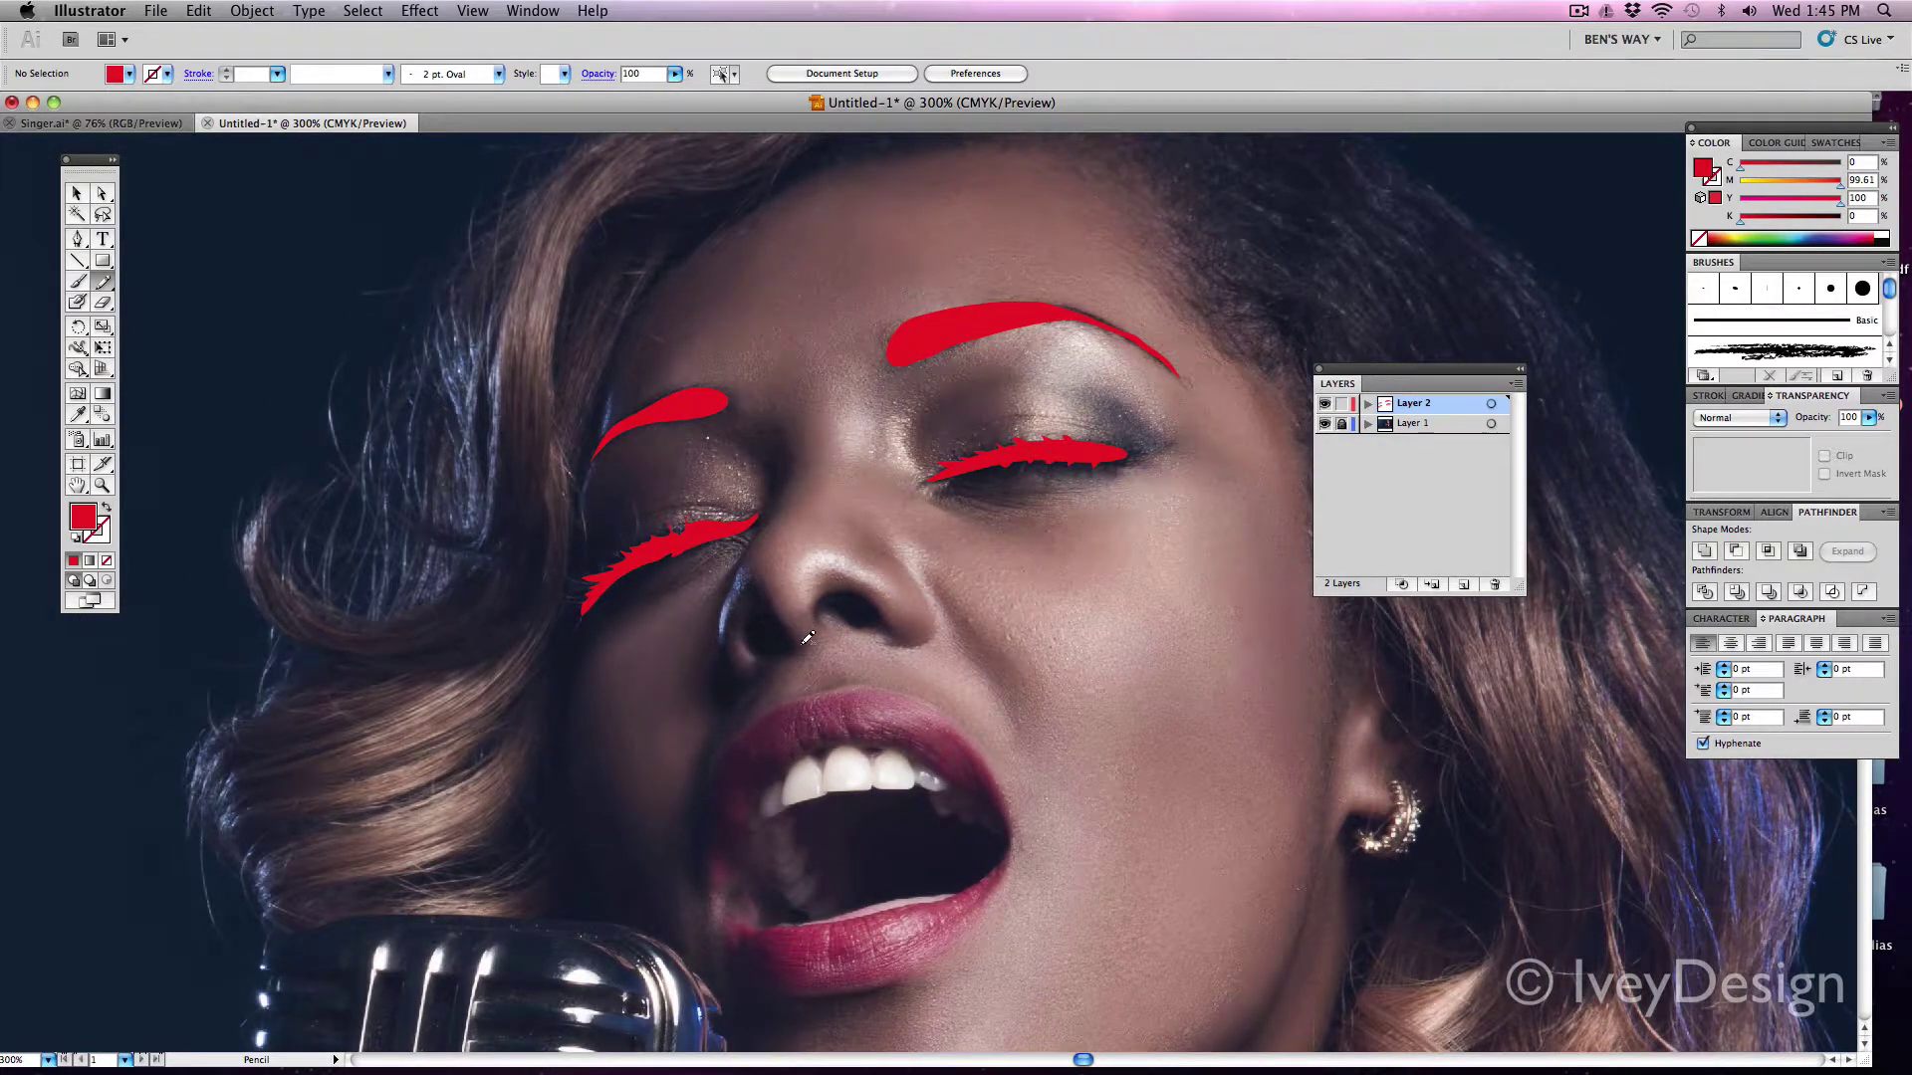
mouse_move(807, 637)
mouse_down()
mouse_move(779, 612)
mouse_move(749, 638)
mouse_move(791, 652)
mouse_move(866, 599)
mouse_move(836, 591)
mouse_move(885, 628)
mouse_up()
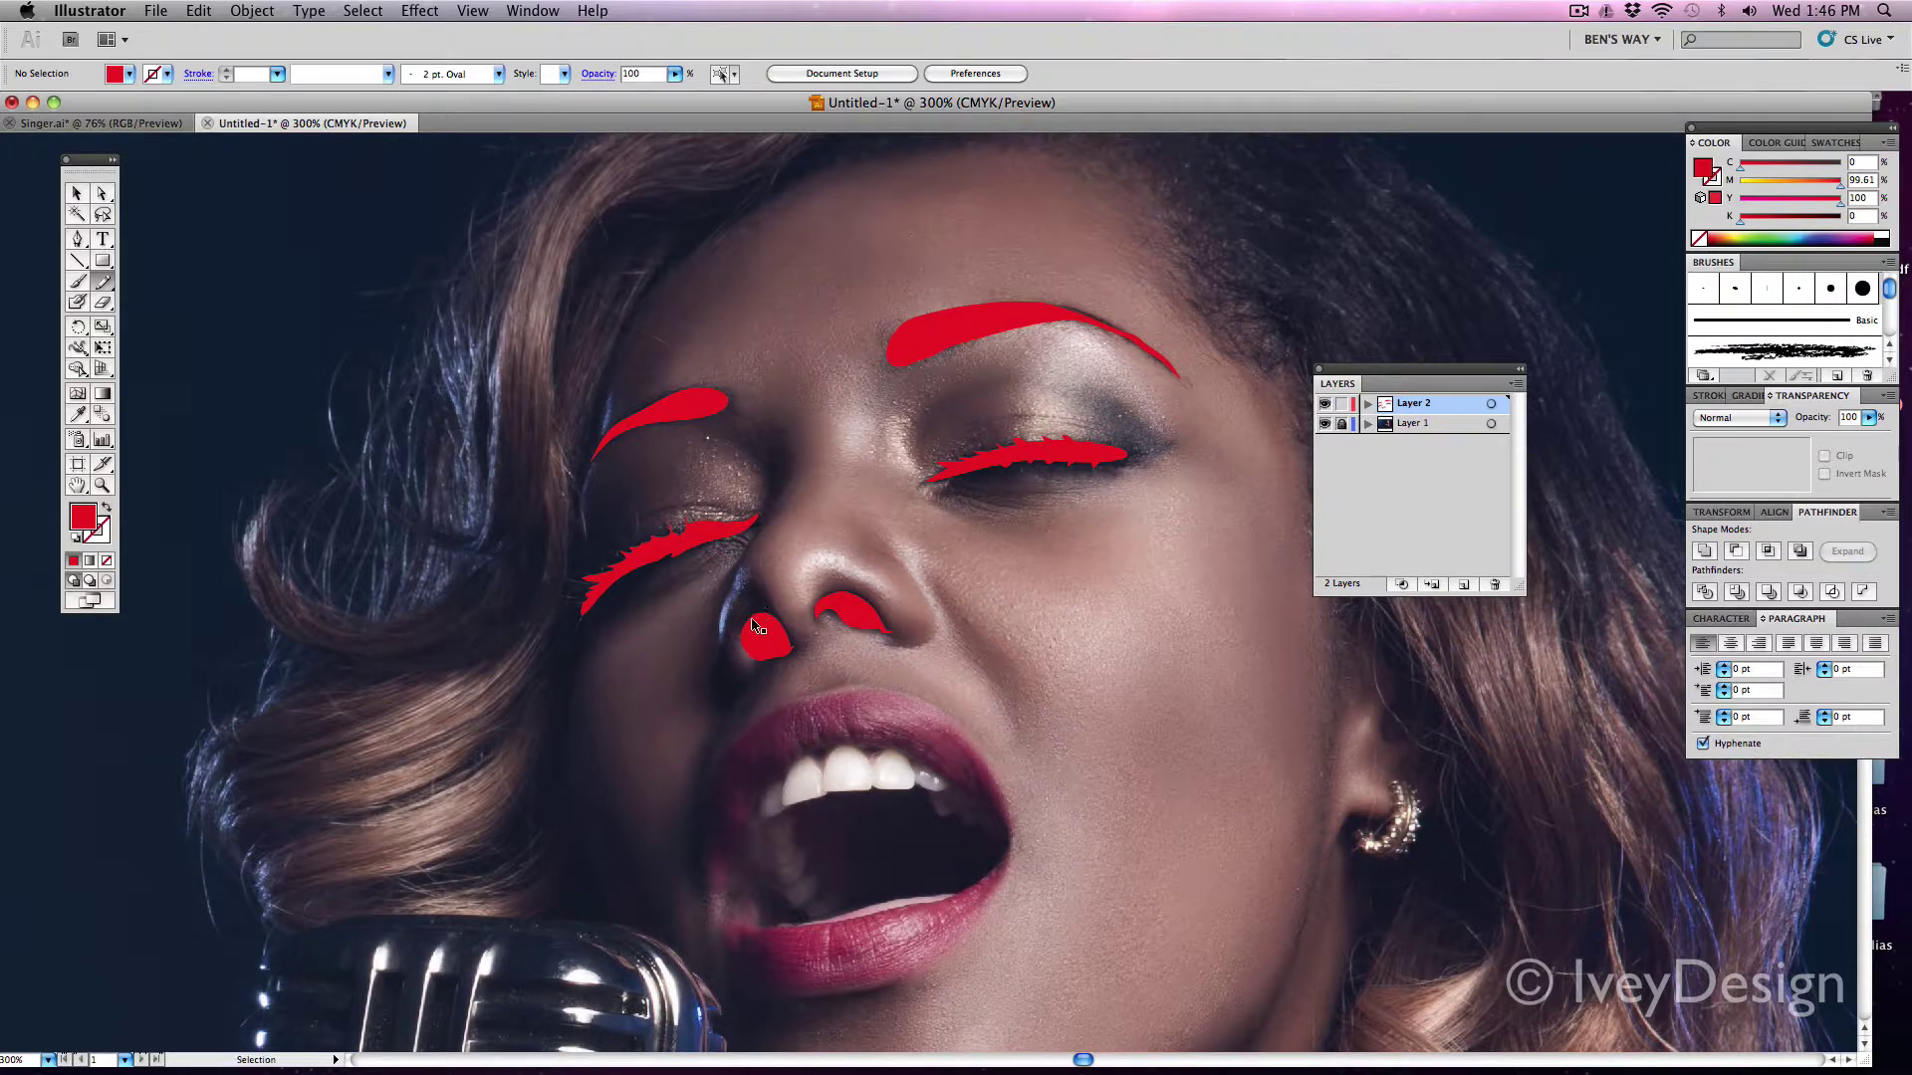
Step: Trace the far edge of the nose from the inner eye corner down past the nostril at 400% zoom, and check it without the photo
key(super+equal)
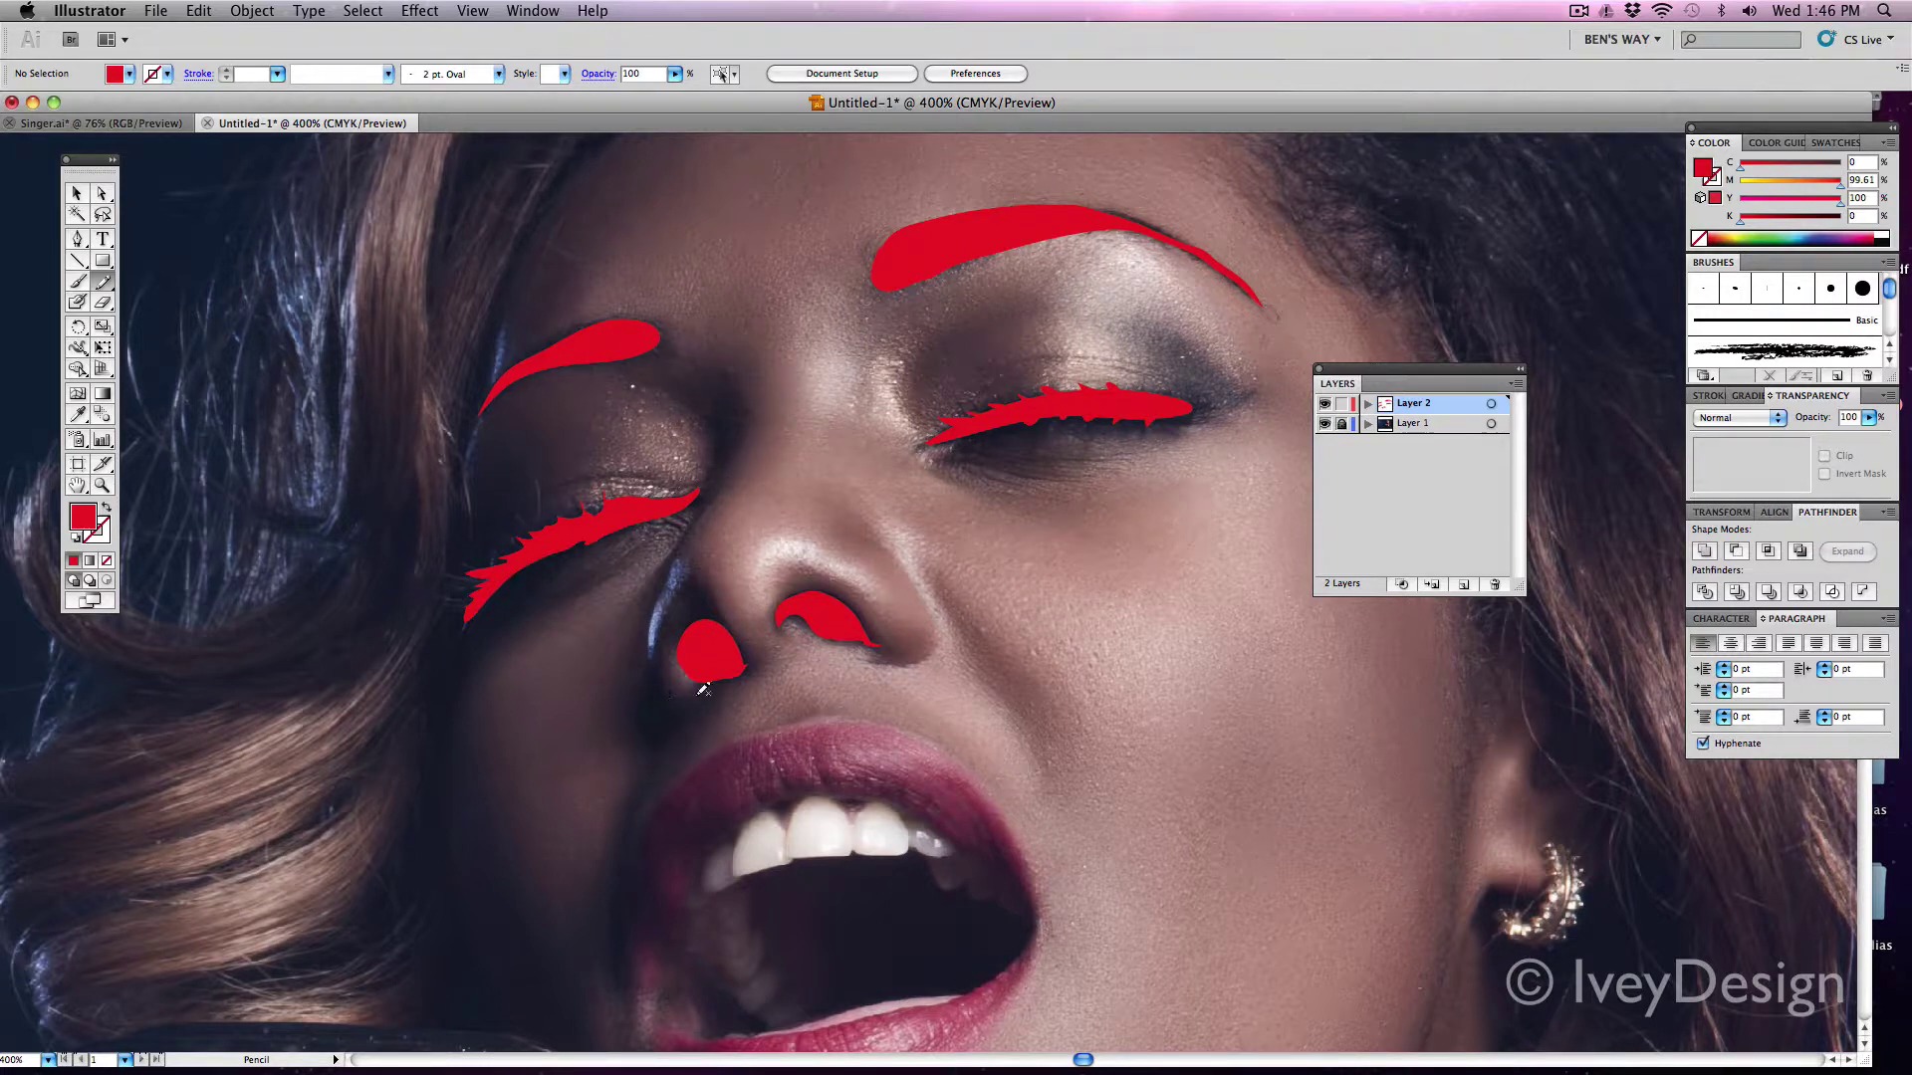
mouse_move(676, 393)
mouse_down()
mouse_move(715, 468)
mouse_move(655, 618)
mouse_move(687, 705)
mouse_up()
mouse_move(695, 391)
mouse_down()
mouse_move(713, 472)
mouse_move(649, 633)
mouse_move(678, 723)
mouse_move(645, 628)
mouse_move(717, 474)
mouse_move(677, 388)
mouse_up()
click(1324, 423)
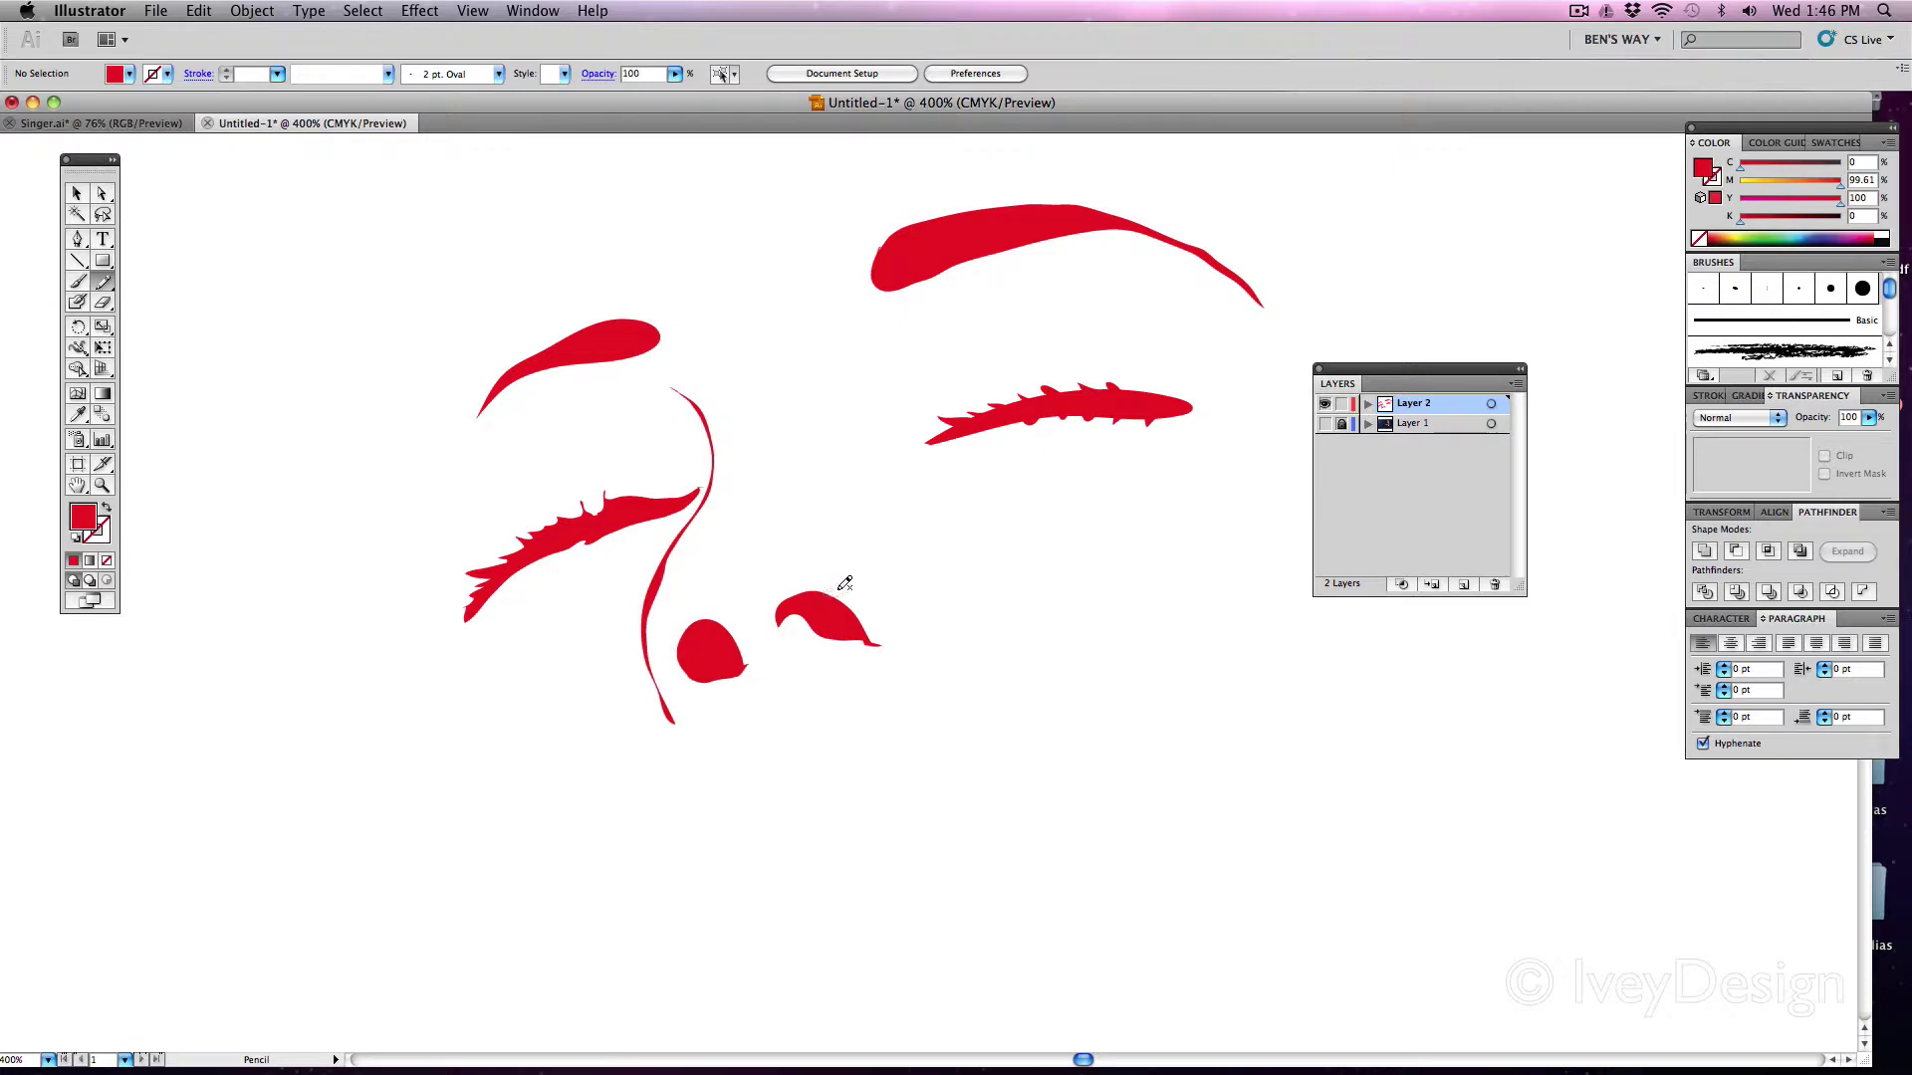
click(1324, 424)
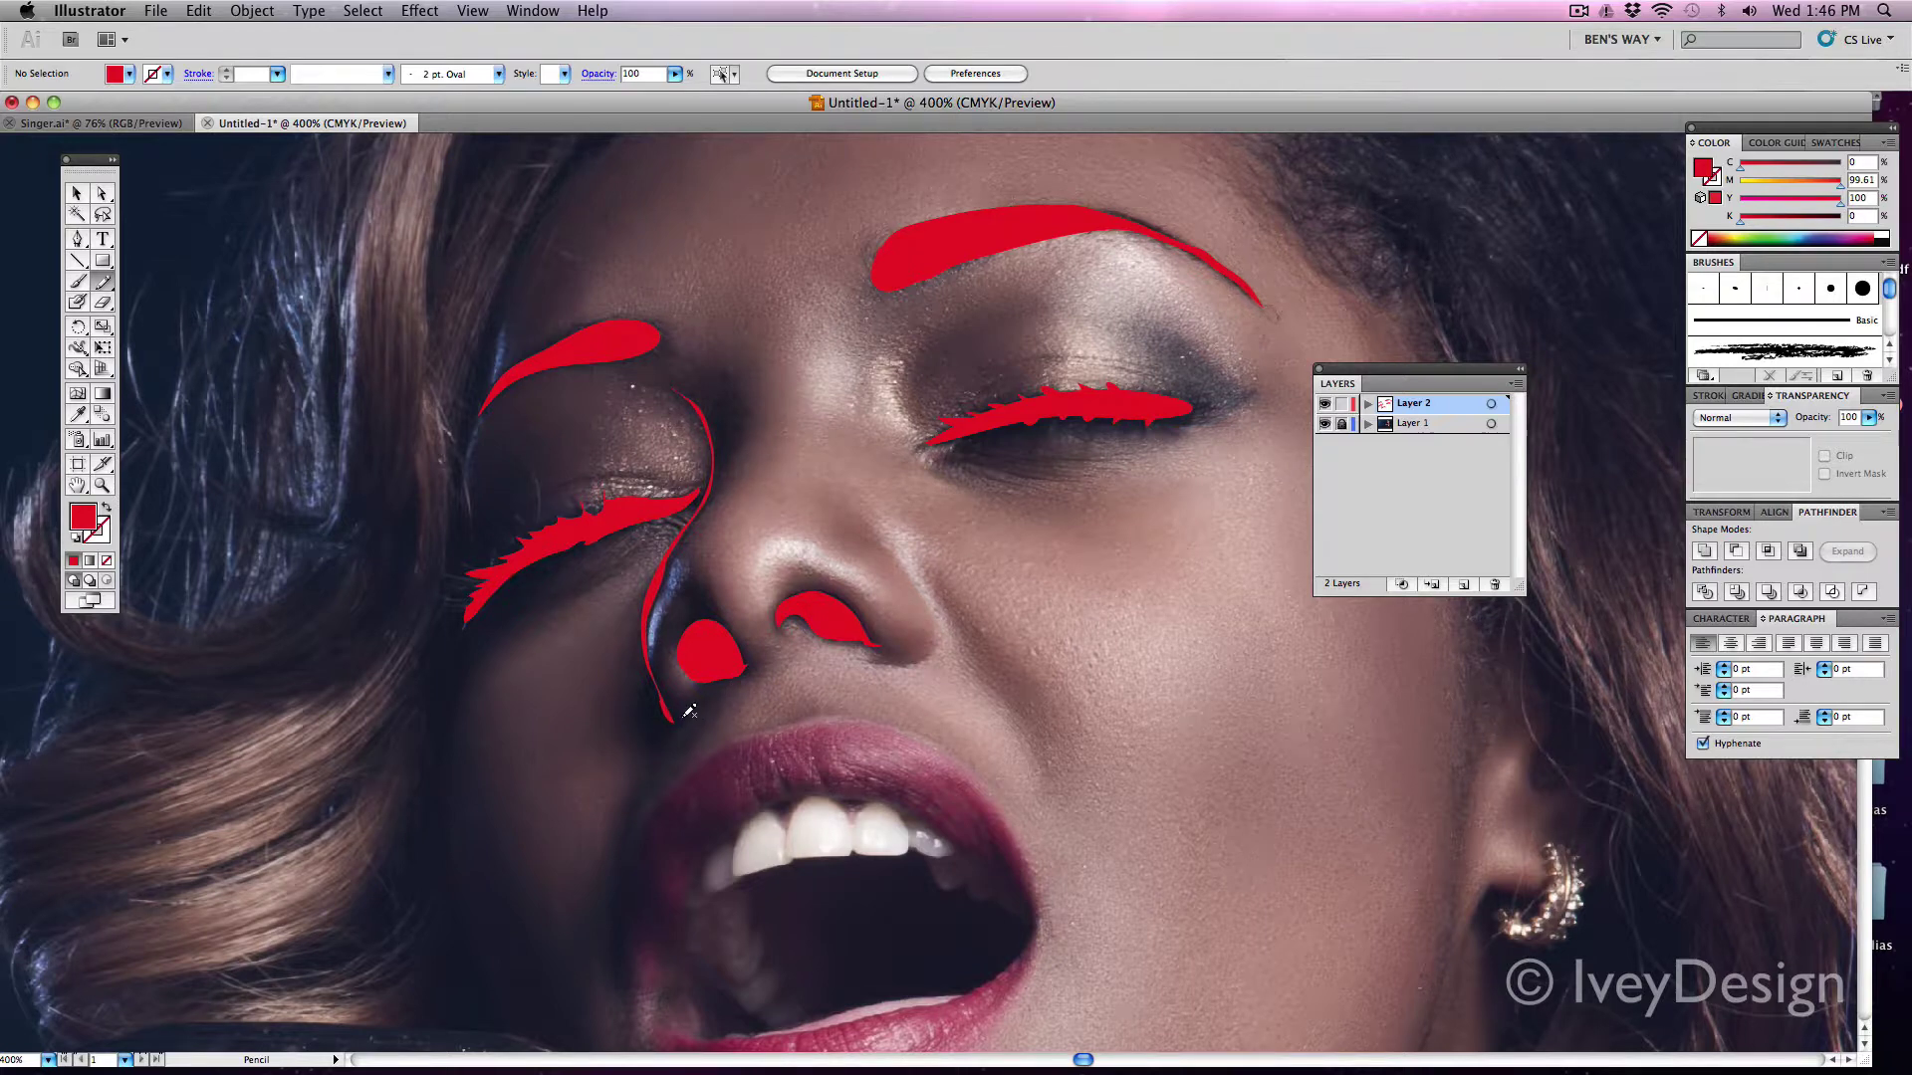
Step: Trace the small accent beneath the far nostril and the curve of the near nostril wing, and check them without the photo
drag(710, 697, 696, 705)
mouse_move(936, 610)
mouse_down()
mouse_move(932, 654)
mouse_move(894, 658)
mouse_move(930, 637)
mouse_move(903, 558)
mouse_up()
click(1325, 423)
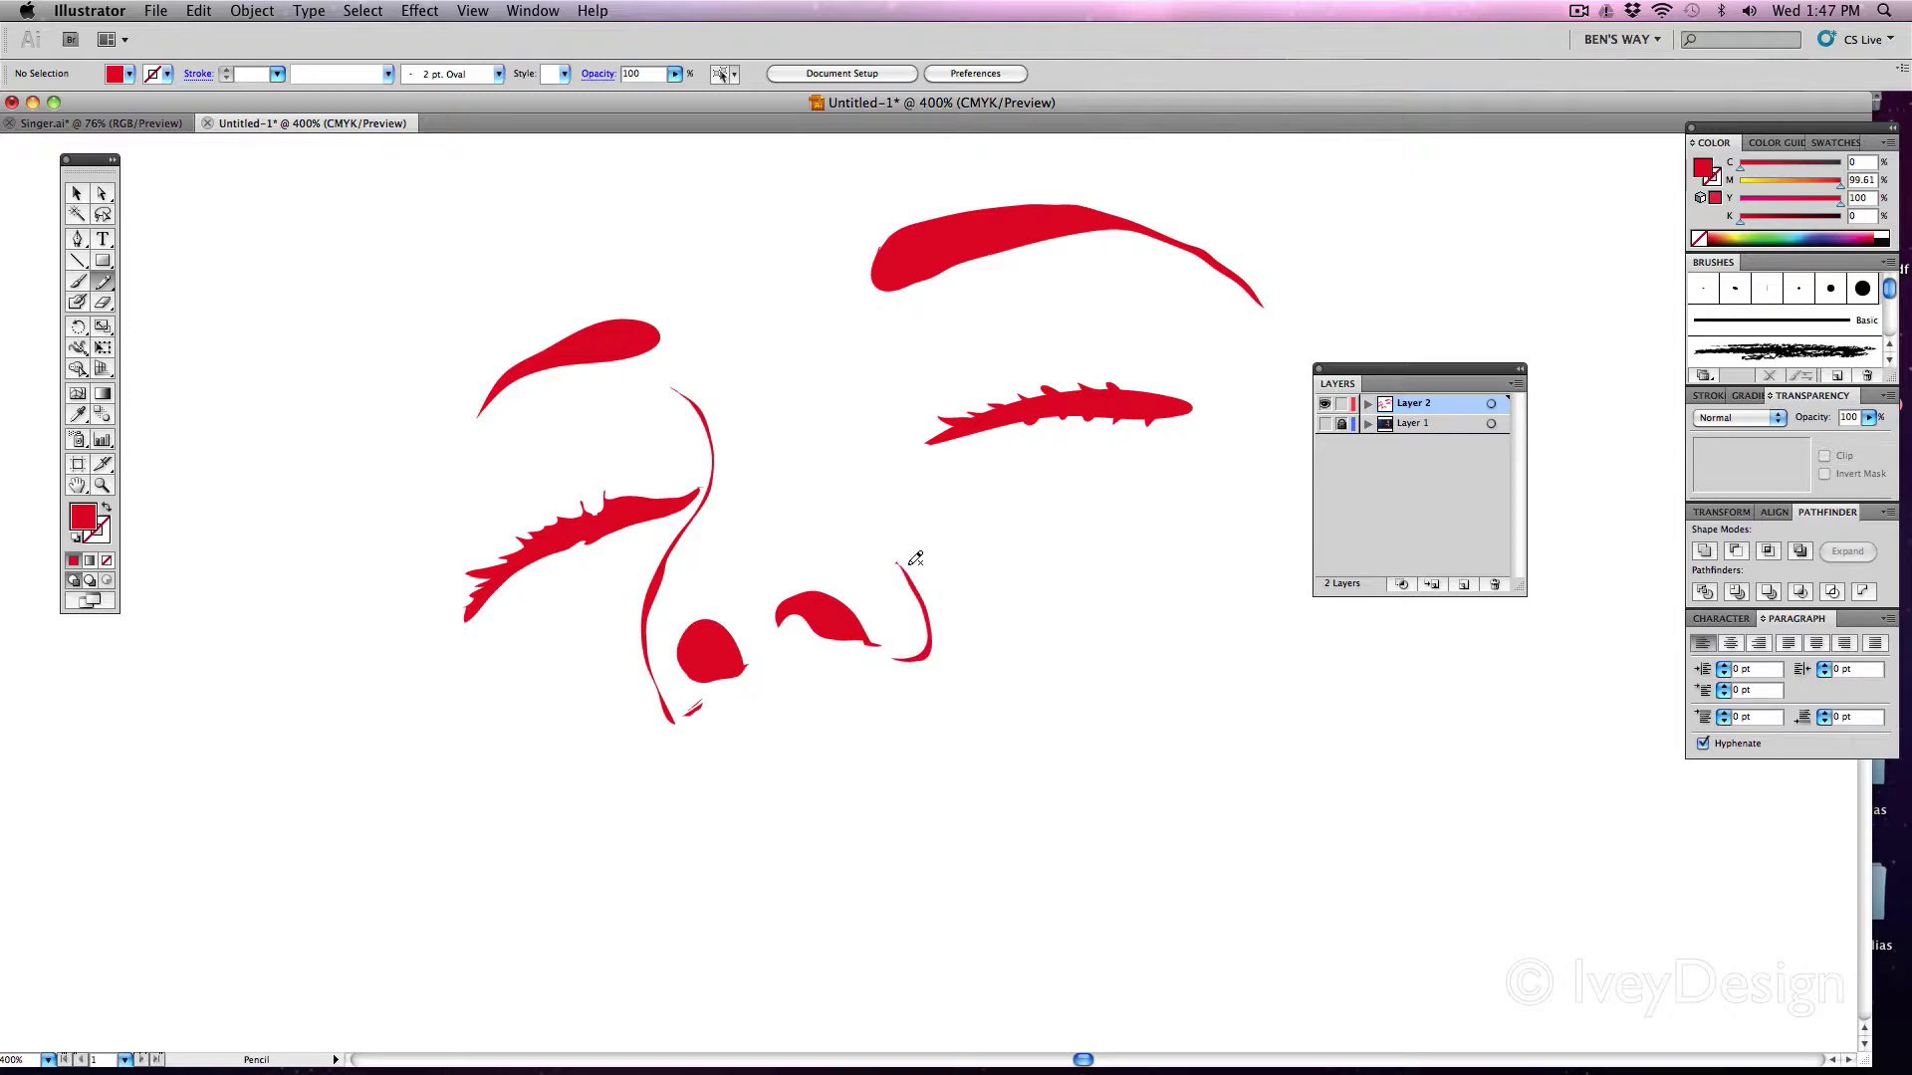
click(1337, 424)
click(1325, 423)
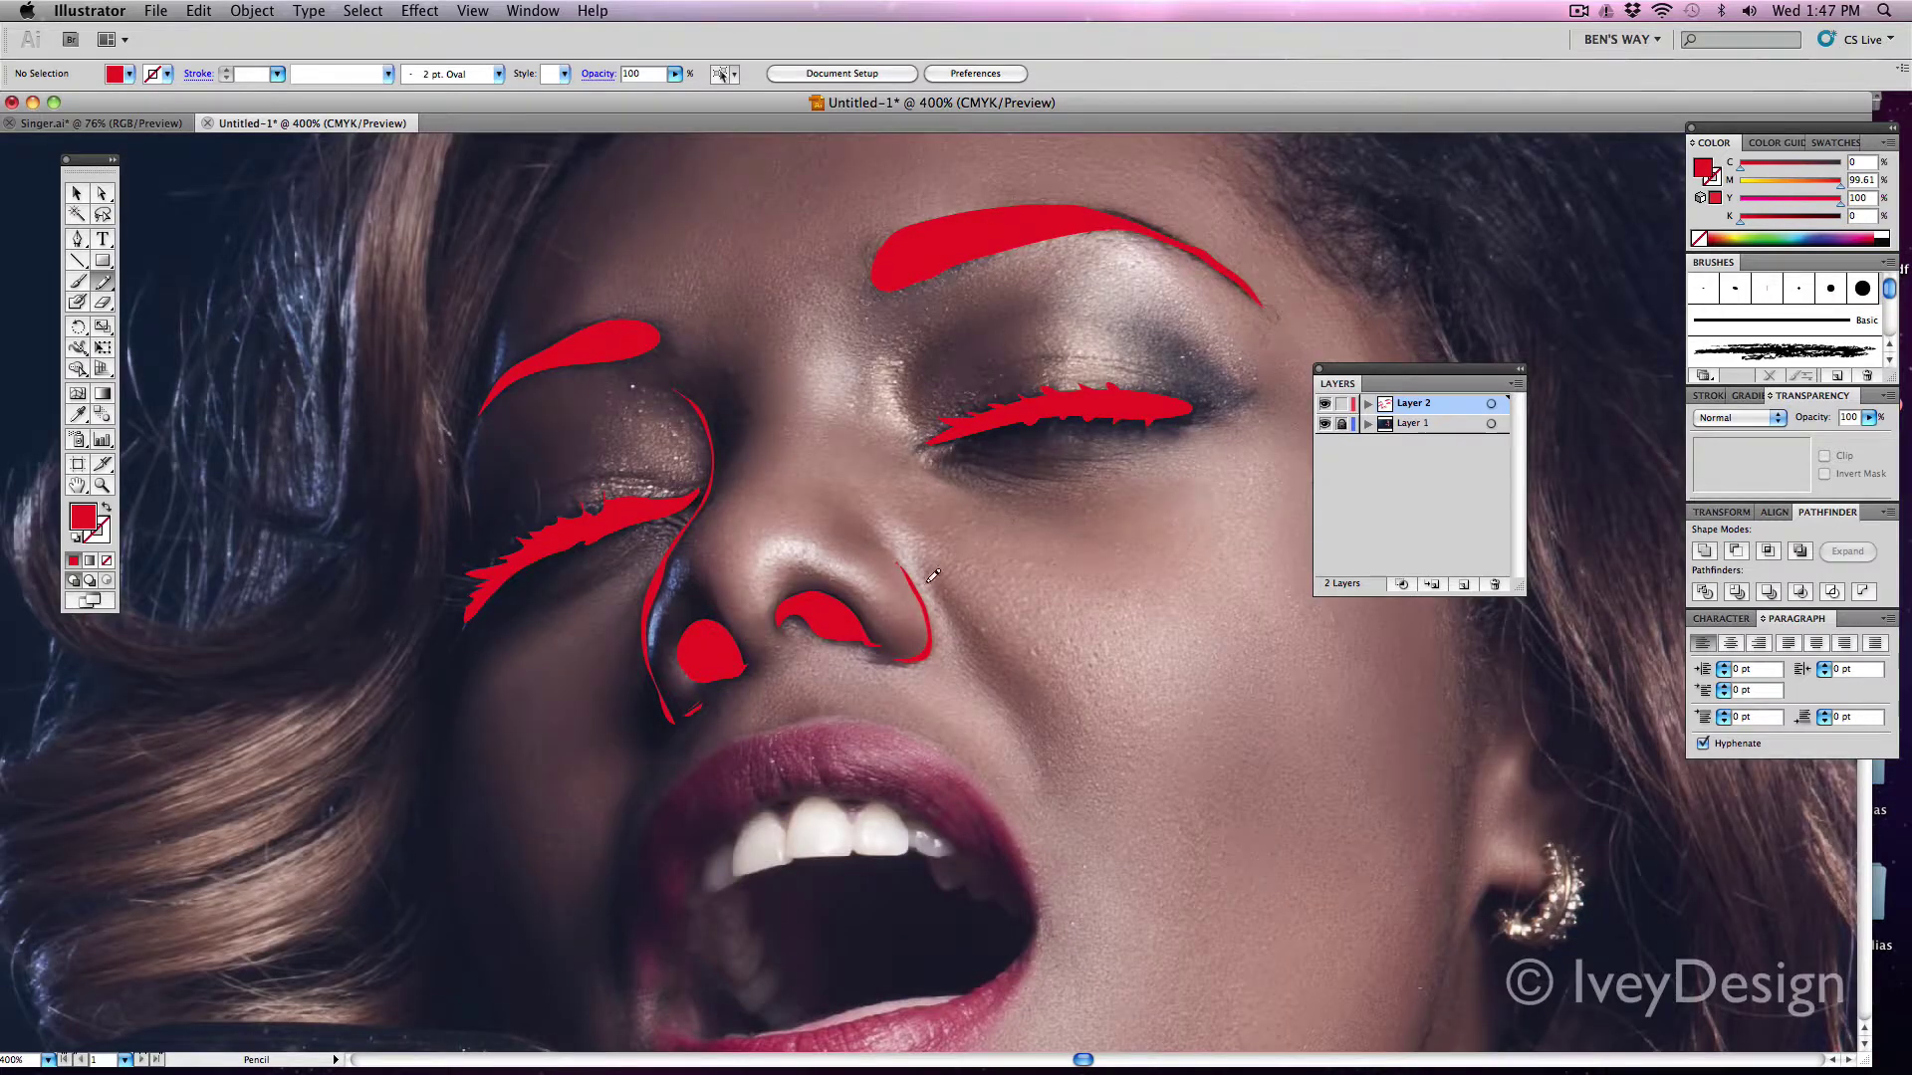
Step: Trace the outer contour of the upper lip and both mouth corners with thin, overlapping tapered red shapes
scroll(972, 526, down, 8)
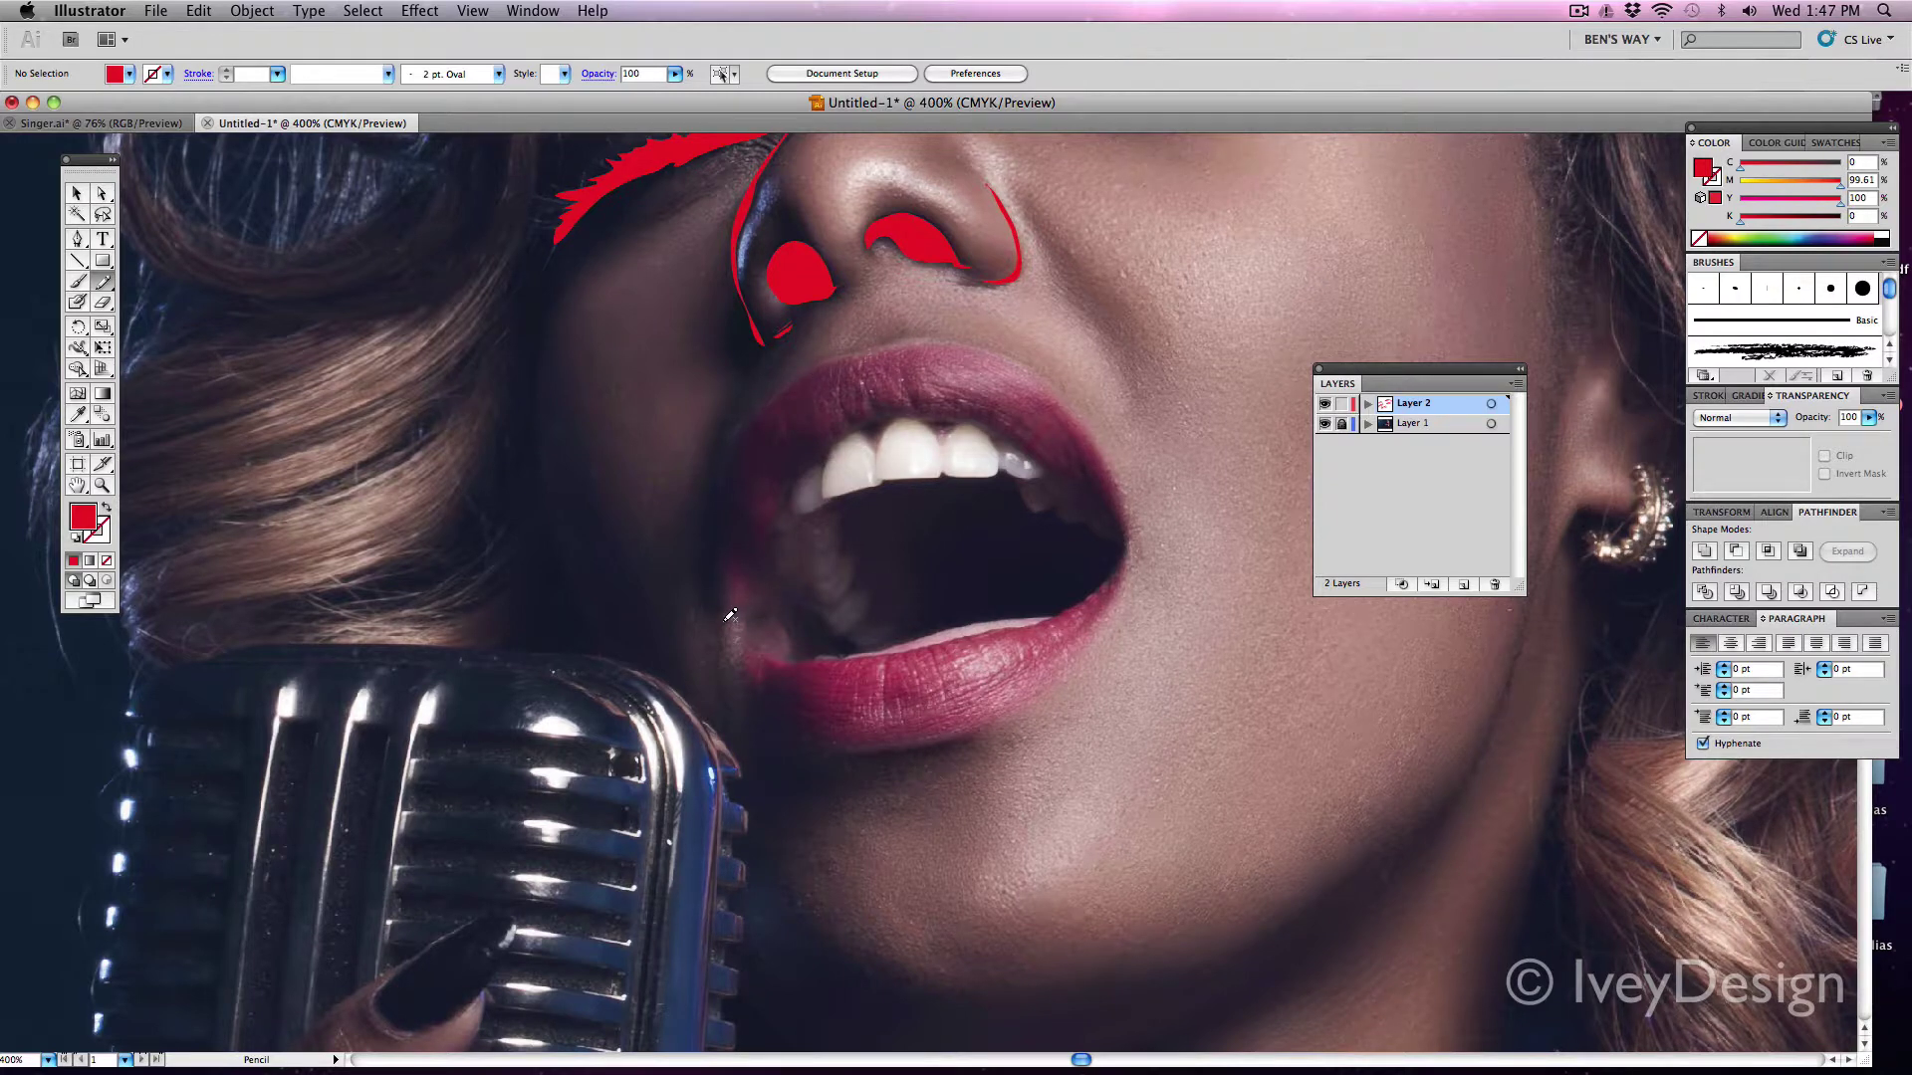
mouse_move(730, 616)
mouse_down()
mouse_move(724, 509)
mouse_move(730, 612)
mouse_up()
mouse_move(721, 503)
mouse_down()
mouse_move(795, 388)
mouse_move(721, 495)
mouse_up()
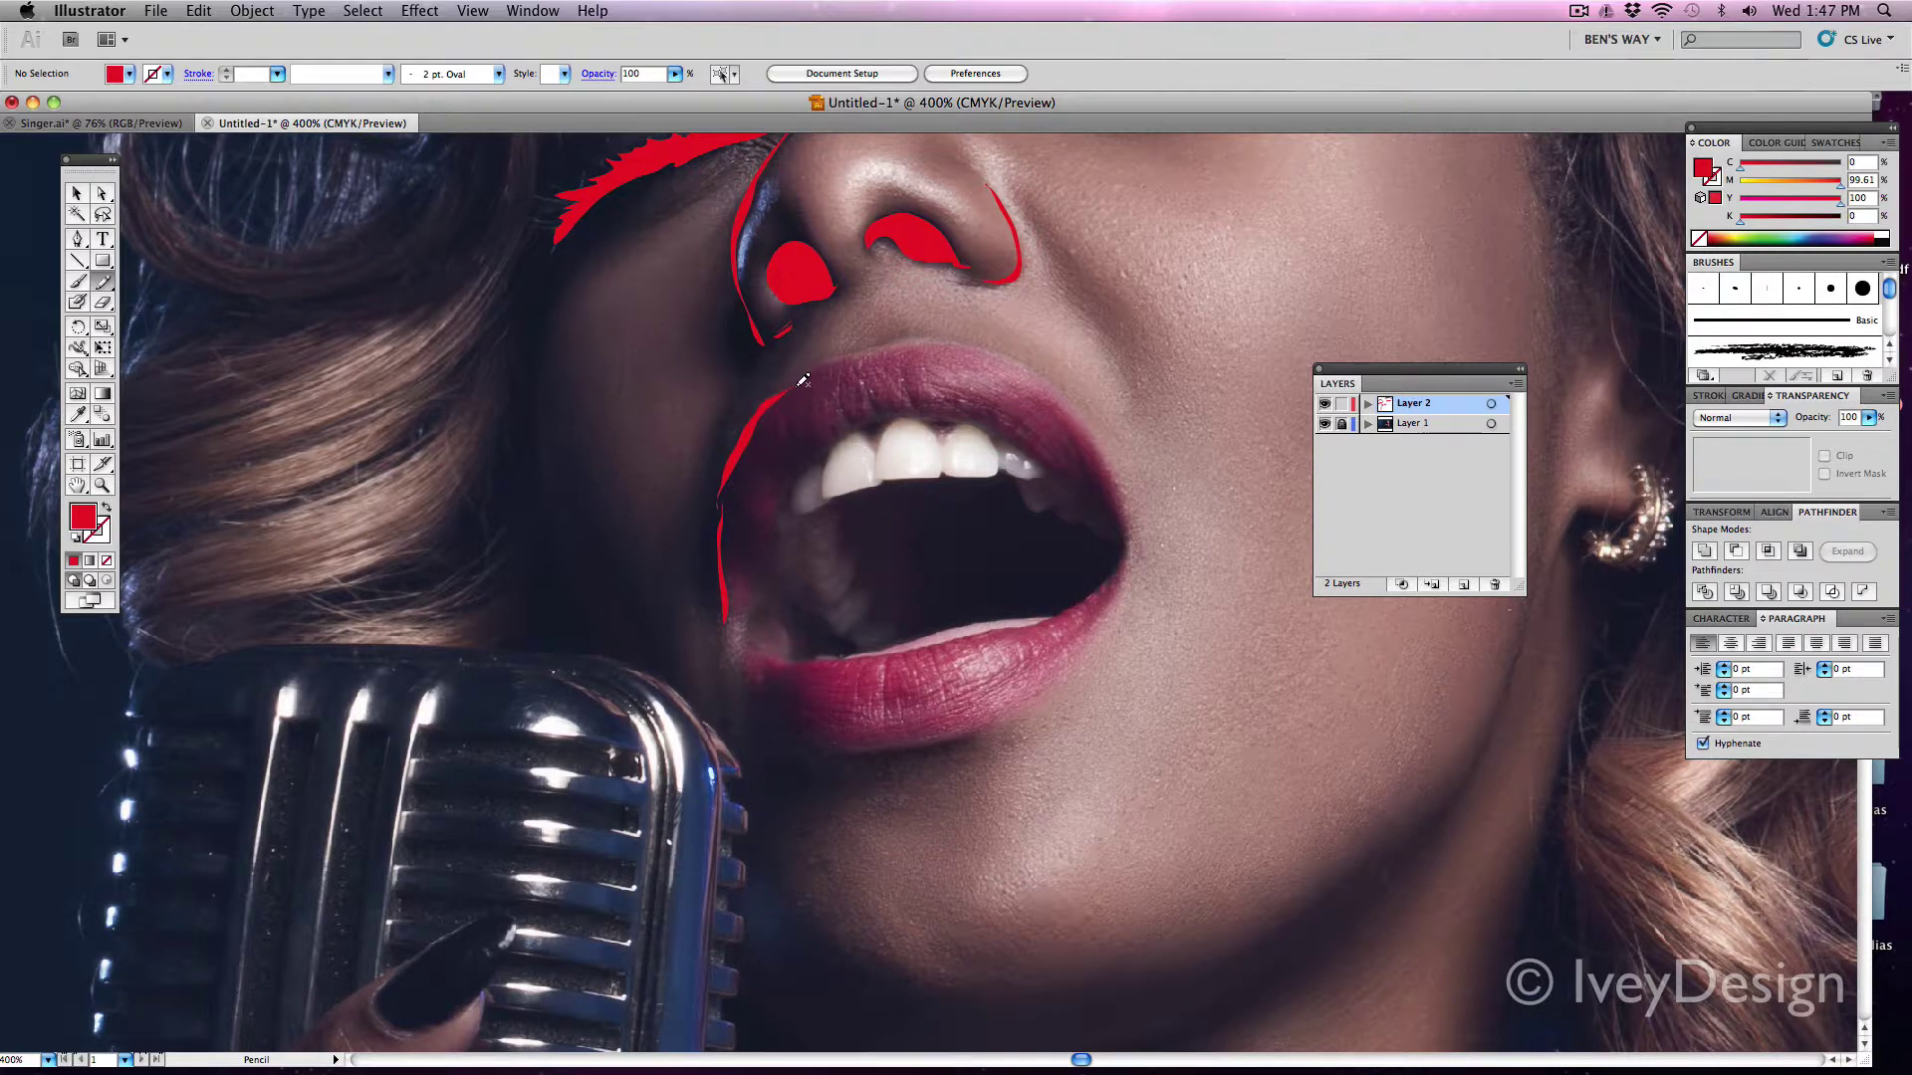
mouse_move(804, 380)
mouse_down()
mouse_move(937, 343)
mouse_move(809, 378)
mouse_up()
drag(983, 349, 971, 345)
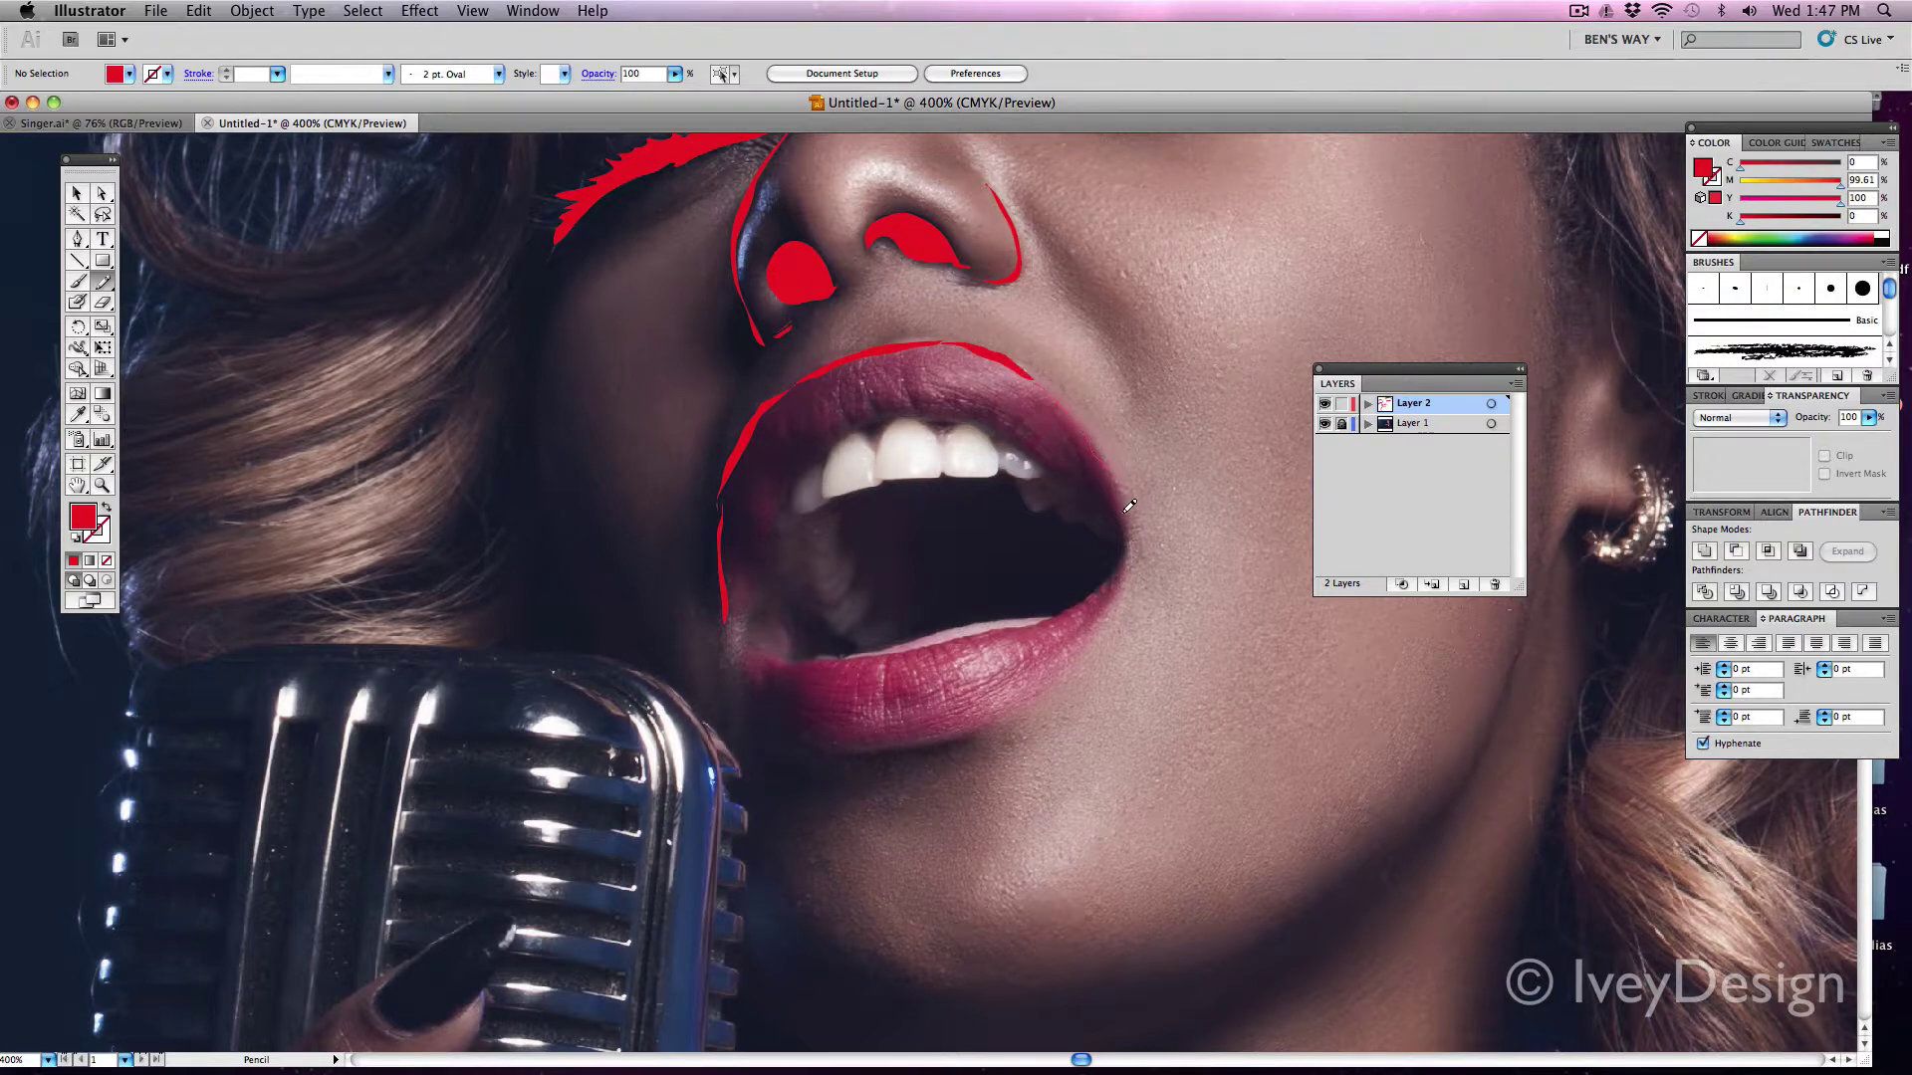
mouse_move(1129, 506)
mouse_down()
mouse_move(1128, 569)
mouse_move(1087, 631)
mouse_up()
drag(1131, 538, 1036, 378)
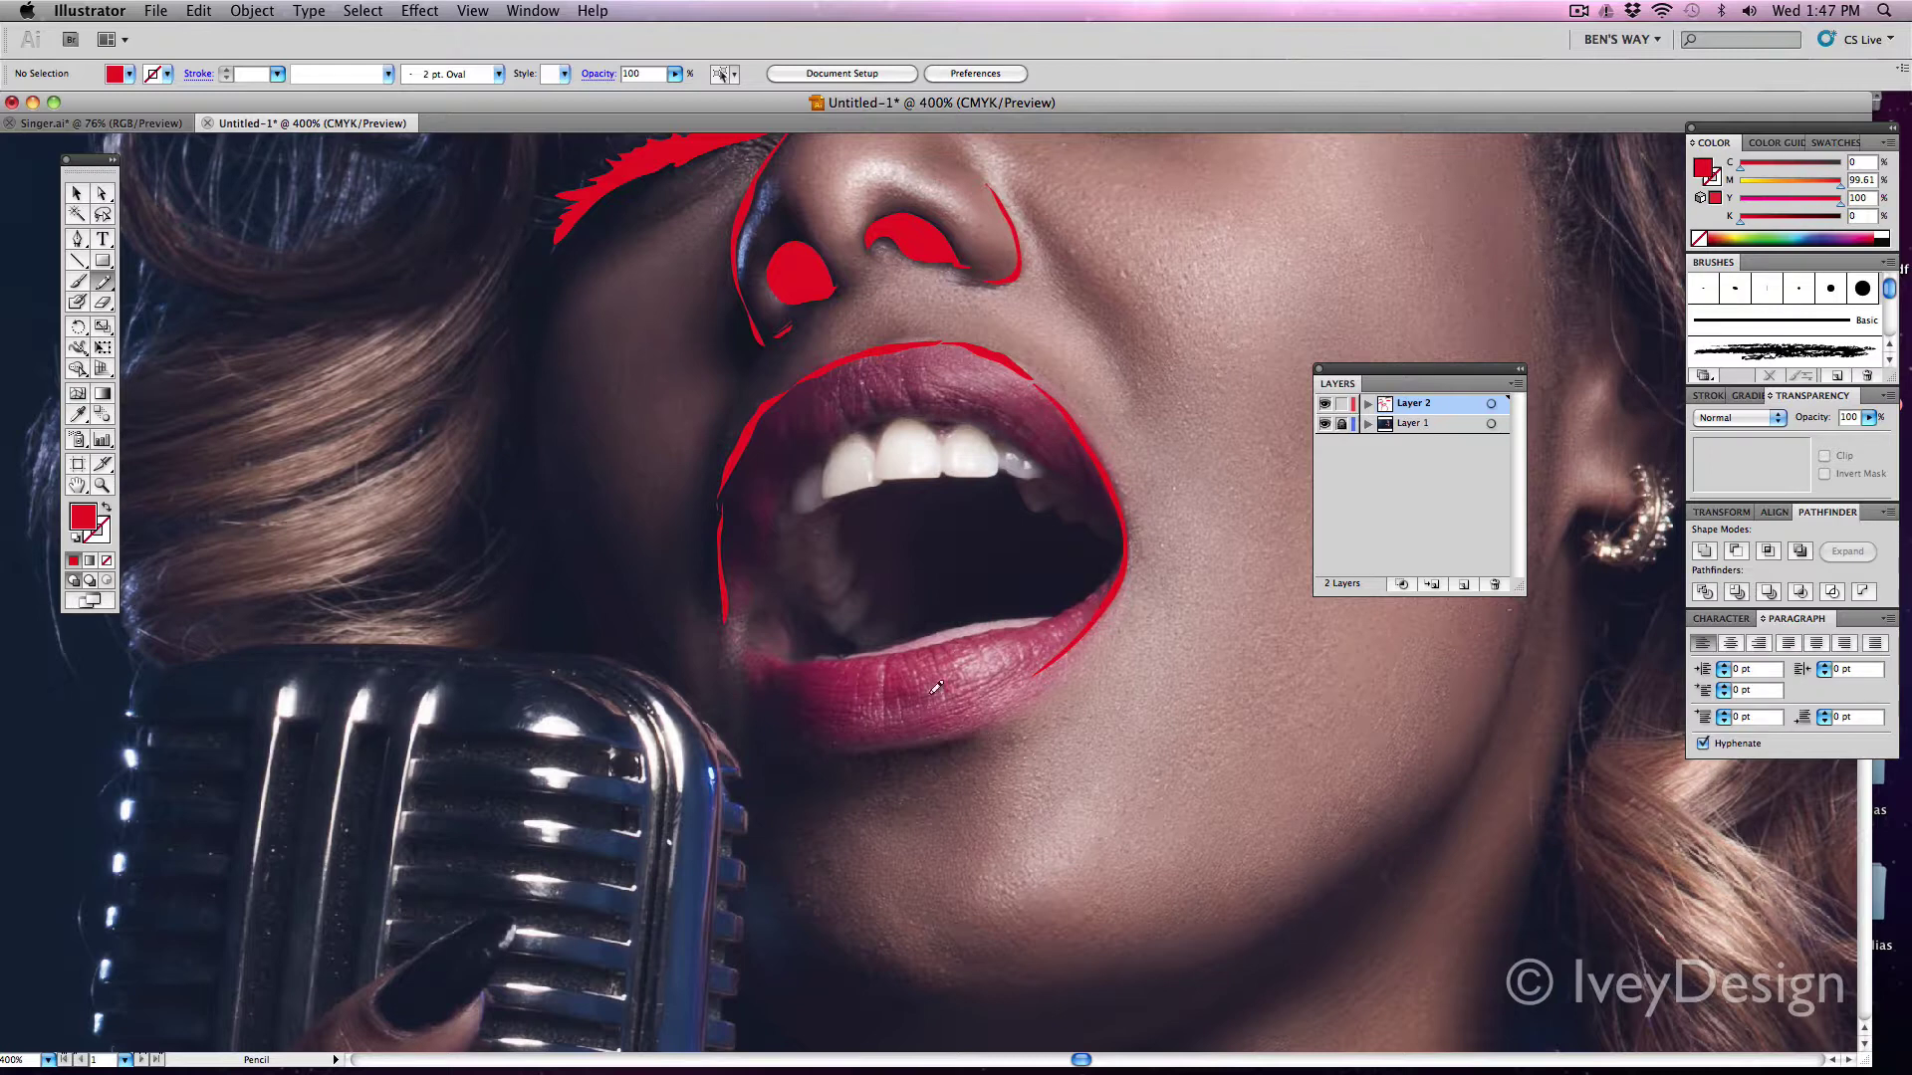
Step: Trace the inner edges of both lips and the outer contour of the lower lip as thin tapered red shapes
mouse_move(773, 564)
mouse_down()
mouse_move(810, 457)
mouse_move(767, 568)
mouse_up()
mouse_move(811, 458)
mouse_down()
mouse_move(915, 412)
mouse_move(831, 444)
mouse_move(953, 423)
mouse_move(912, 415)
mouse_move(999, 425)
mouse_move(976, 418)
mouse_move(937, 415)
mouse_move(998, 428)
mouse_move(1114, 520)
mouse_move(1028, 463)
mouse_up()
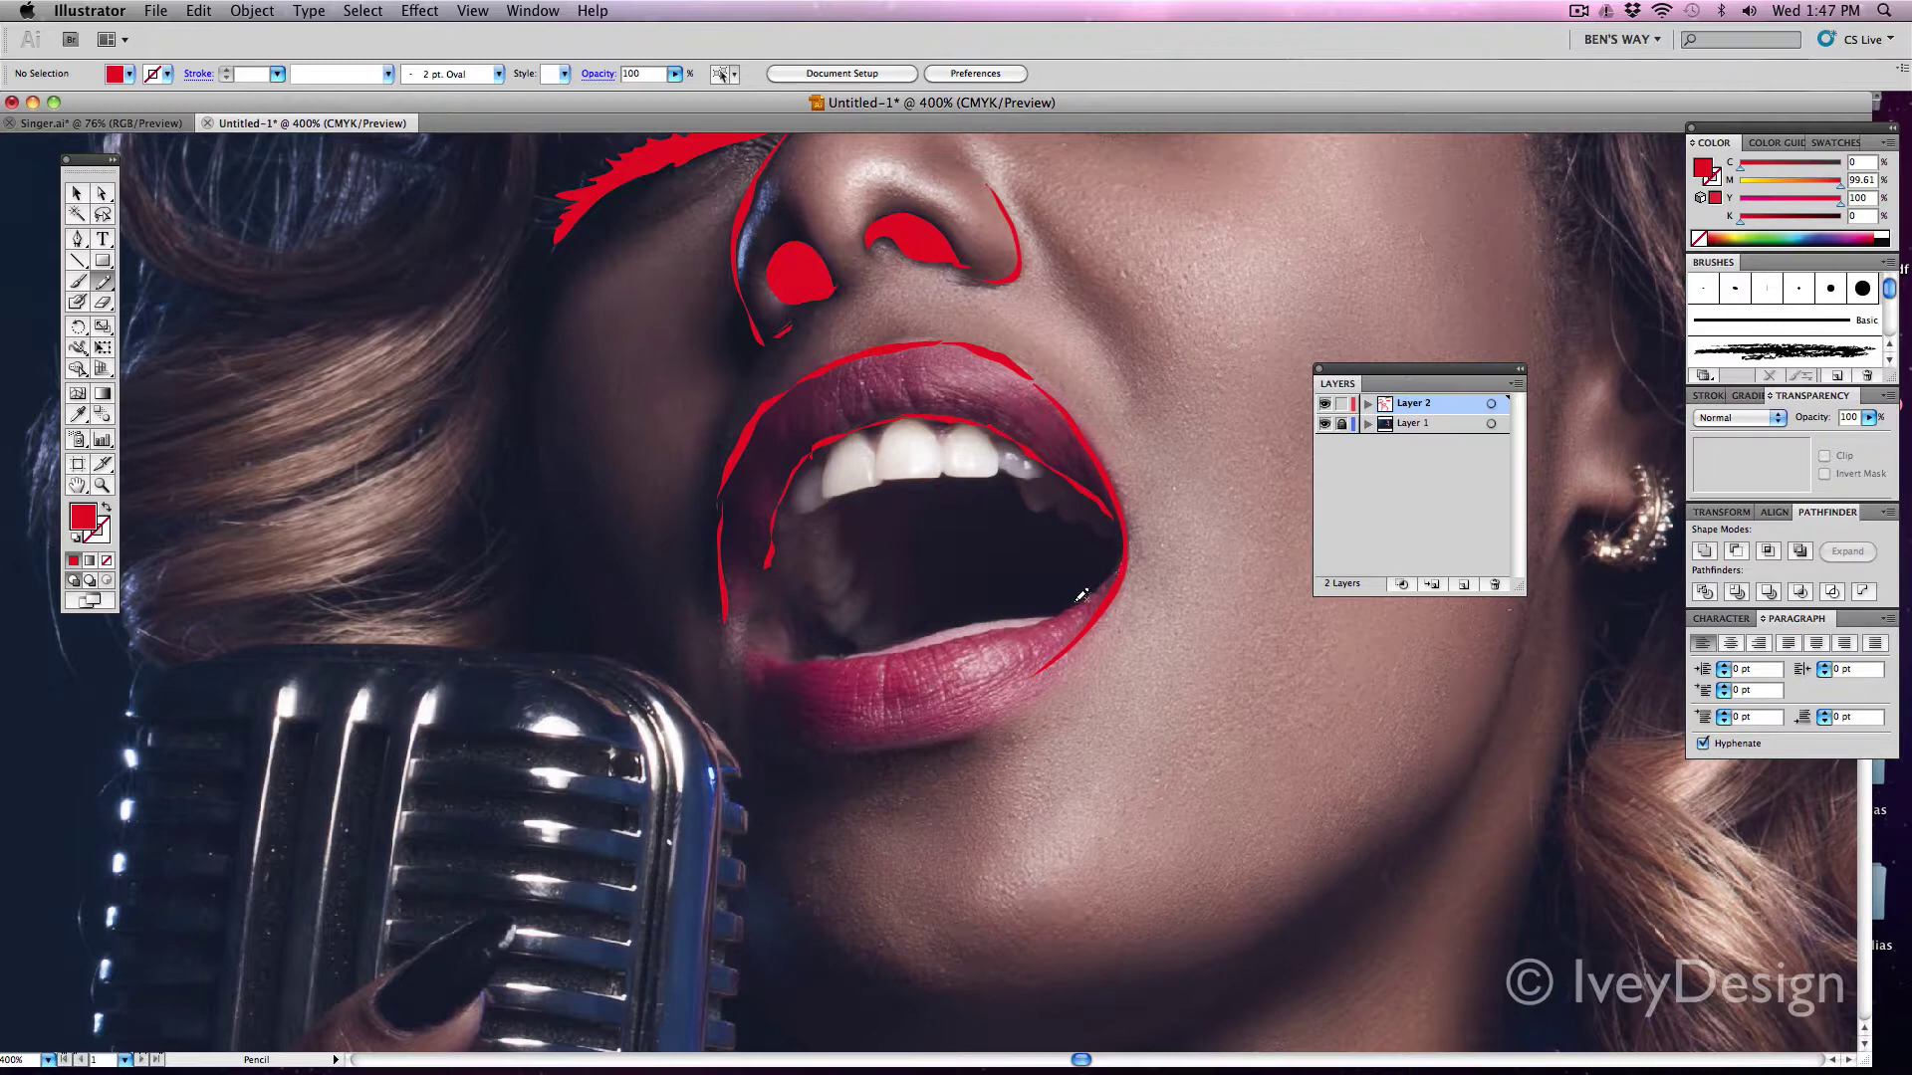
drag(1082, 595, 1012, 625)
mouse_move(847, 654)
mouse_down()
mouse_move(768, 650)
mouse_move(957, 646)
mouse_move(1114, 581)
mouse_up()
mouse_move(785, 721)
mouse_down()
mouse_move(861, 750)
mouse_move(1026, 688)
mouse_move(843, 744)
mouse_move(743, 675)
mouse_up()
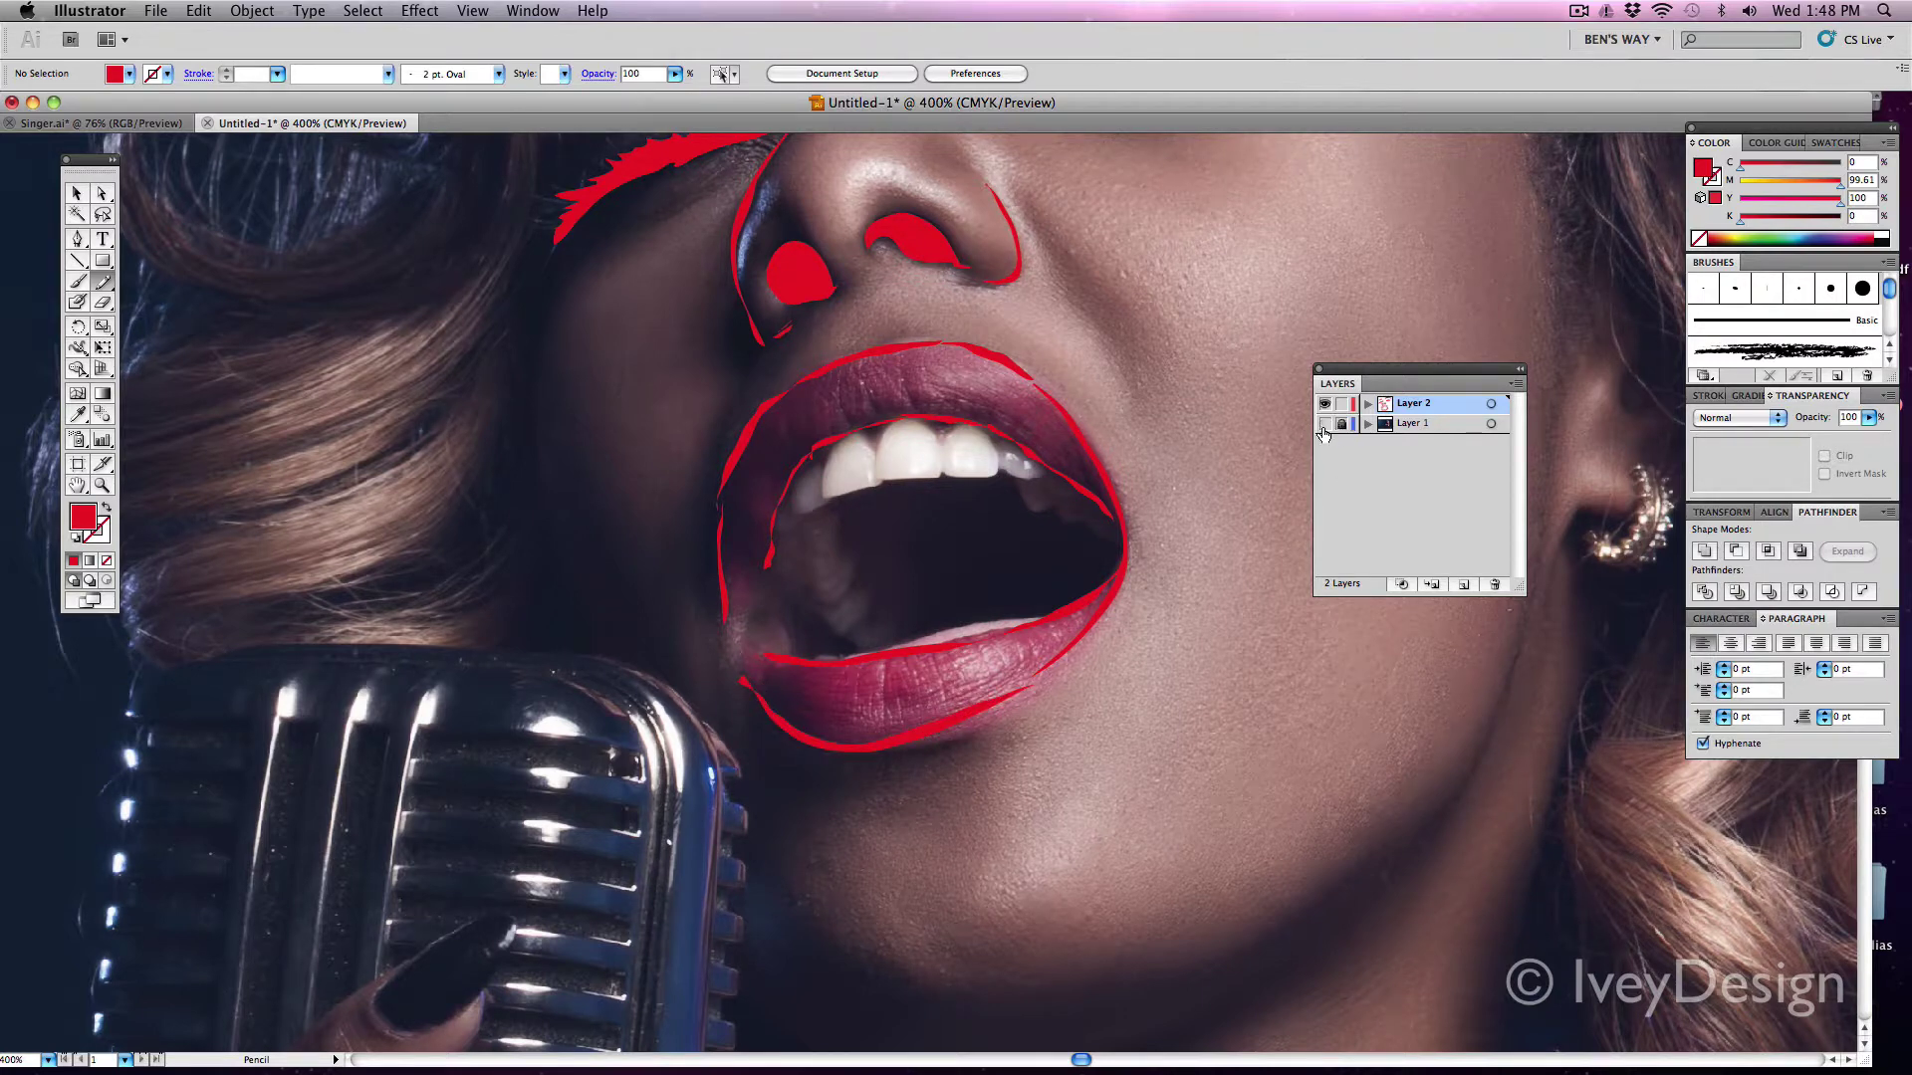
Step: Check the traced facial features at 150% zoom with the photo layer hidden, and show the photo again
click(1324, 424)
key(super+0)
key(super+equal)
key(super+equal)
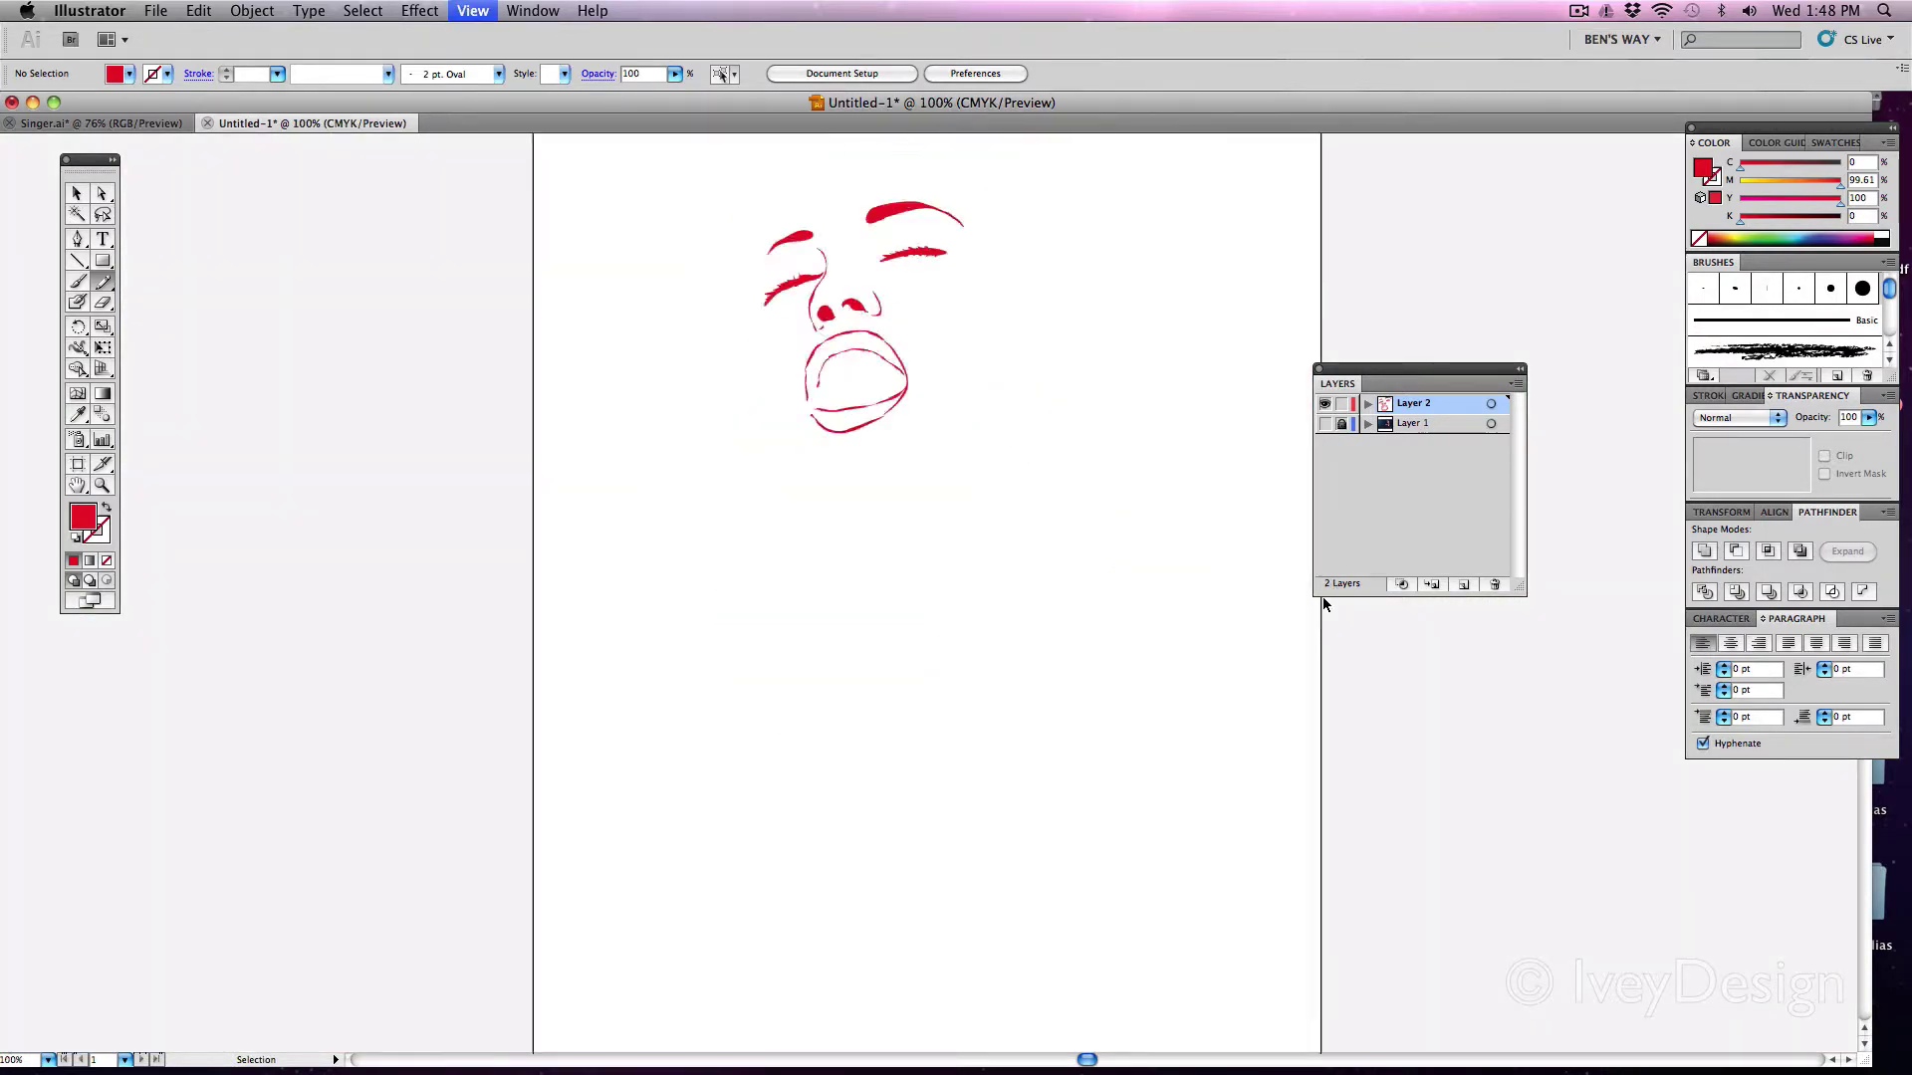
drag(926, 290, 840, 628)
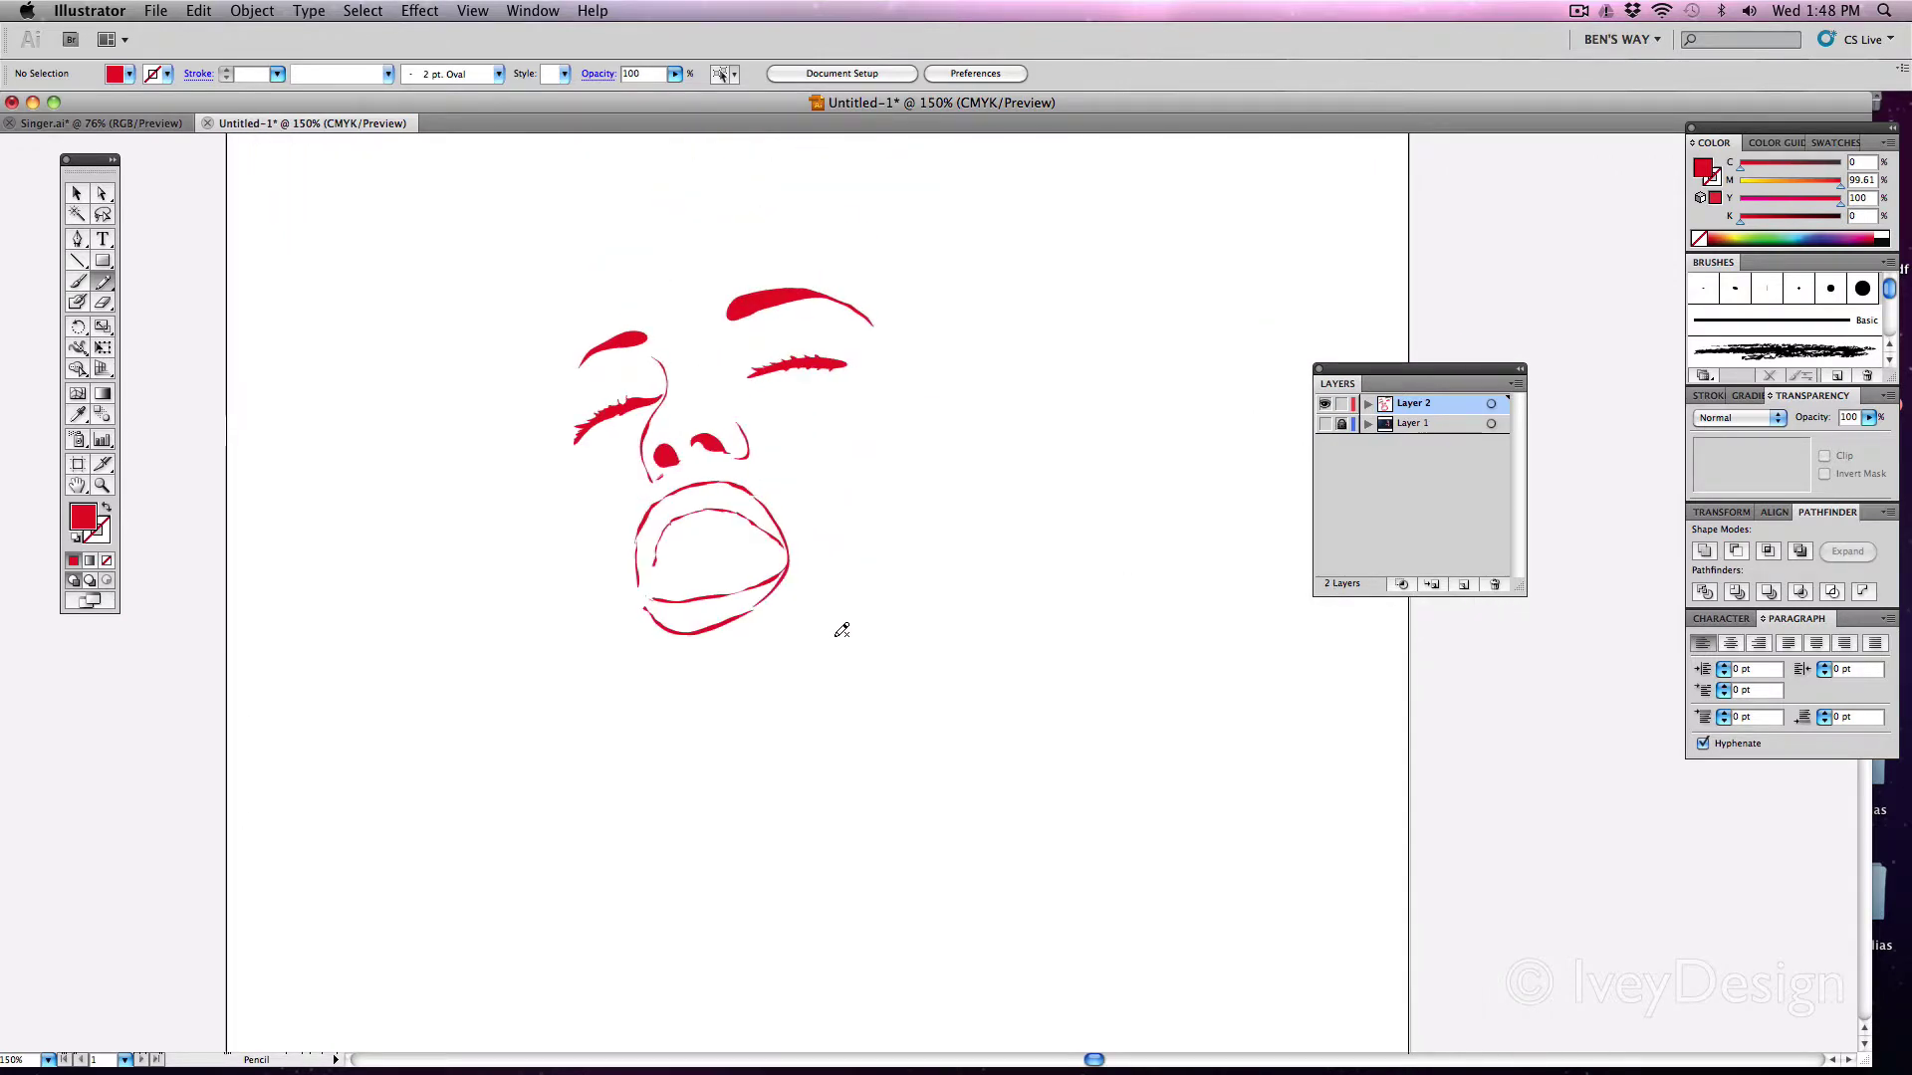
click(1324, 424)
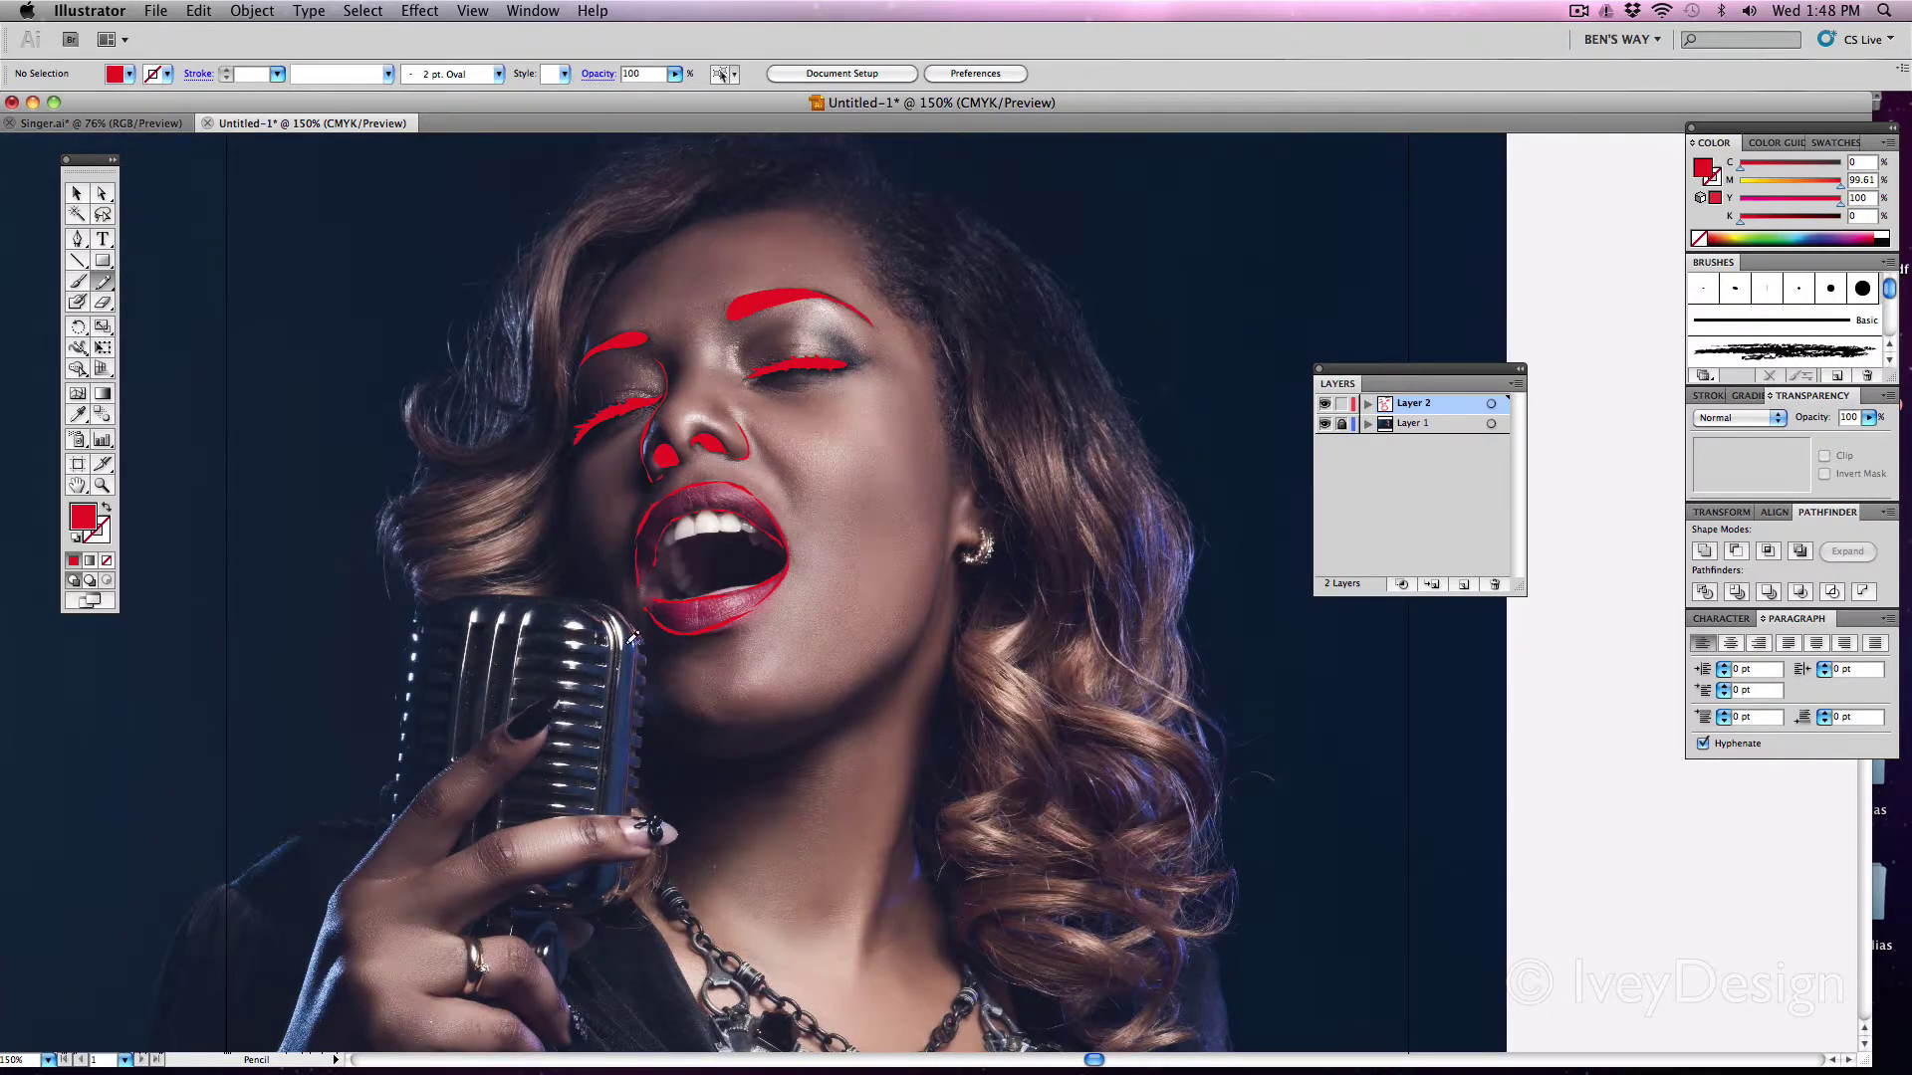
Step: Trace the face contour along the far cheek, over the forehead hairline and down the temple to the ear with the earring
click(1580, 12)
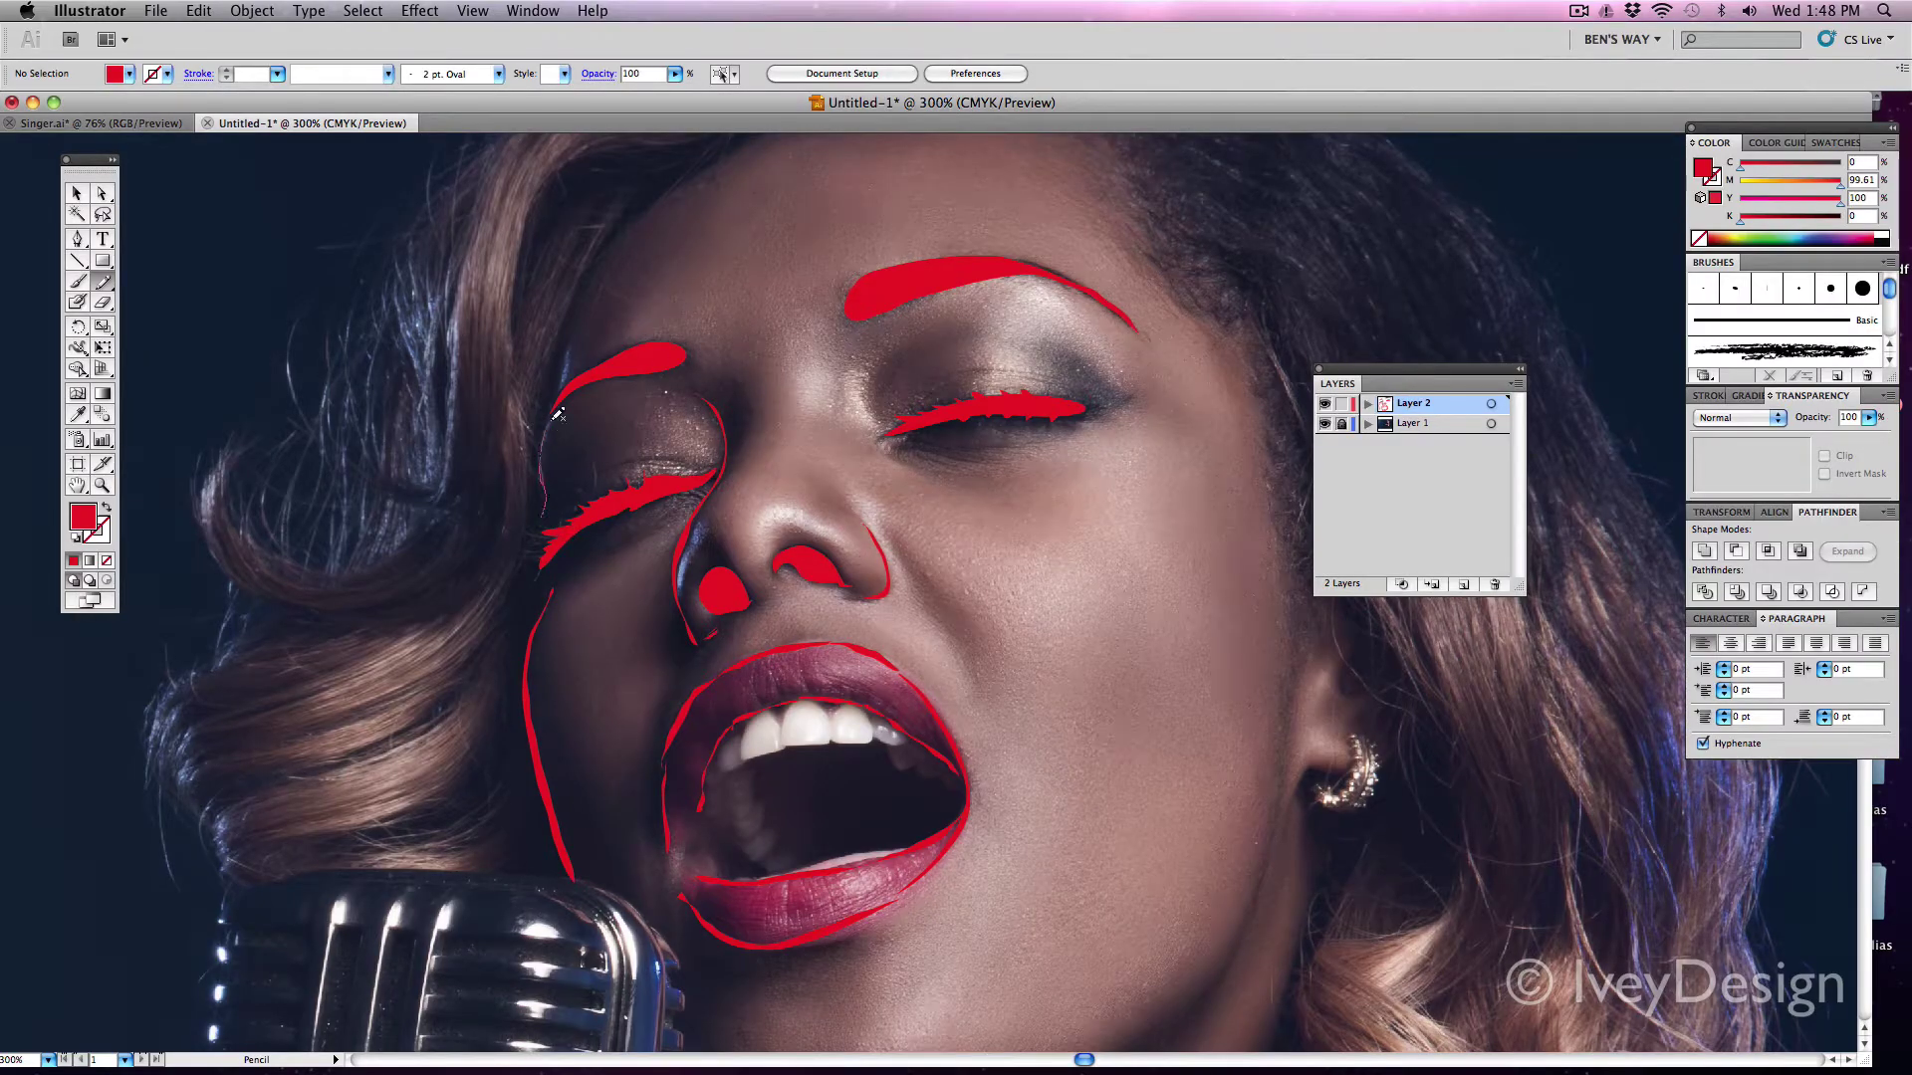
mouse_move(576, 377)
mouse_down()
mouse_move(433, 531)
mouse_move(489, 376)
mouse_move(793, 248)
mouse_move(935, 256)
mouse_move(661, 273)
mouse_move(558, 334)
mouse_up()
mouse_move(986, 298)
mouse_down()
mouse_move(1118, 507)
mouse_move(1147, 701)
mouse_up()
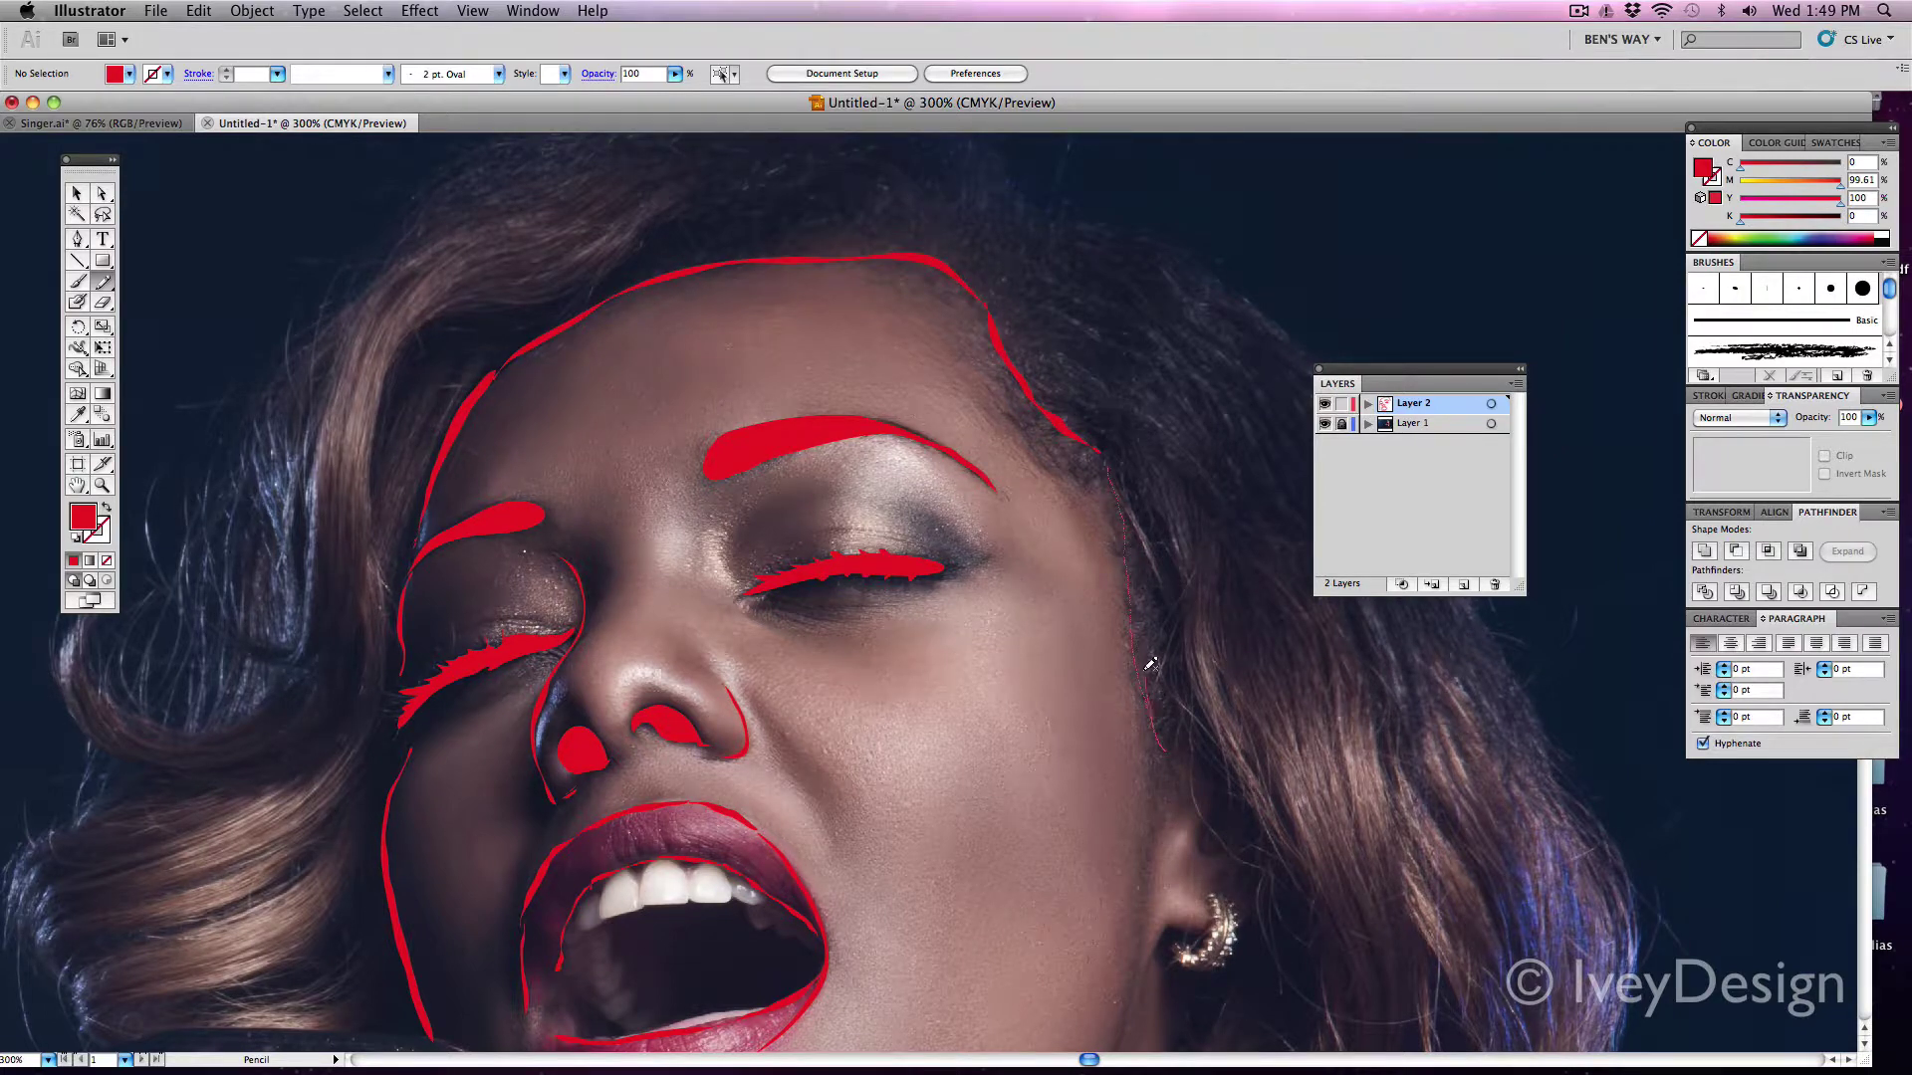
scroll(1153, 390, down, 3)
scroll(1153, 389, right, 1)
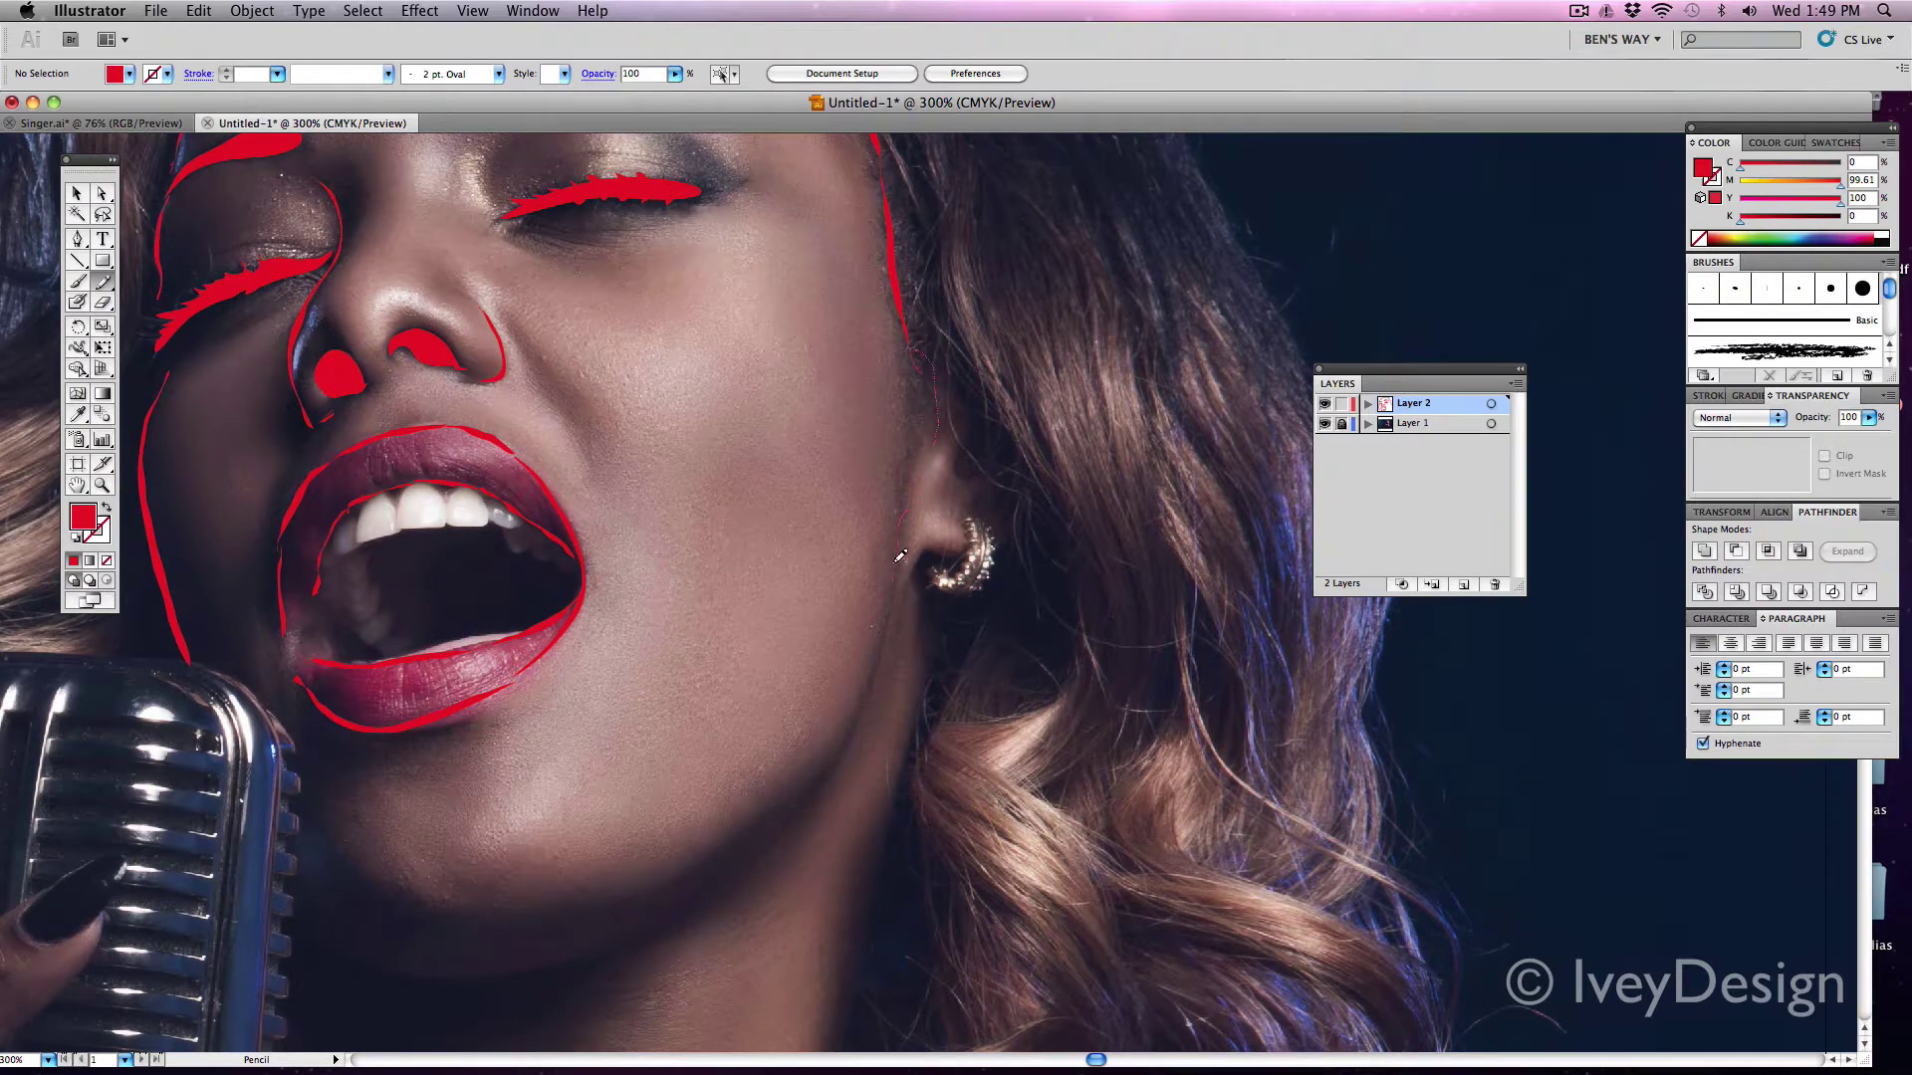
drag(900, 556, 898, 560)
Step: Trace the thick shadow under the chin, the jawline, the earlobe and the neck edge, and check them without the photo
scroll(1280, 341, down, 5)
scroll(1281, 341, left, 3)
mouse_move(423, 694)
mouse_down()
mouse_move(474, 719)
mouse_move(880, 615)
mouse_move(450, 752)
mouse_move(420, 697)
mouse_up()
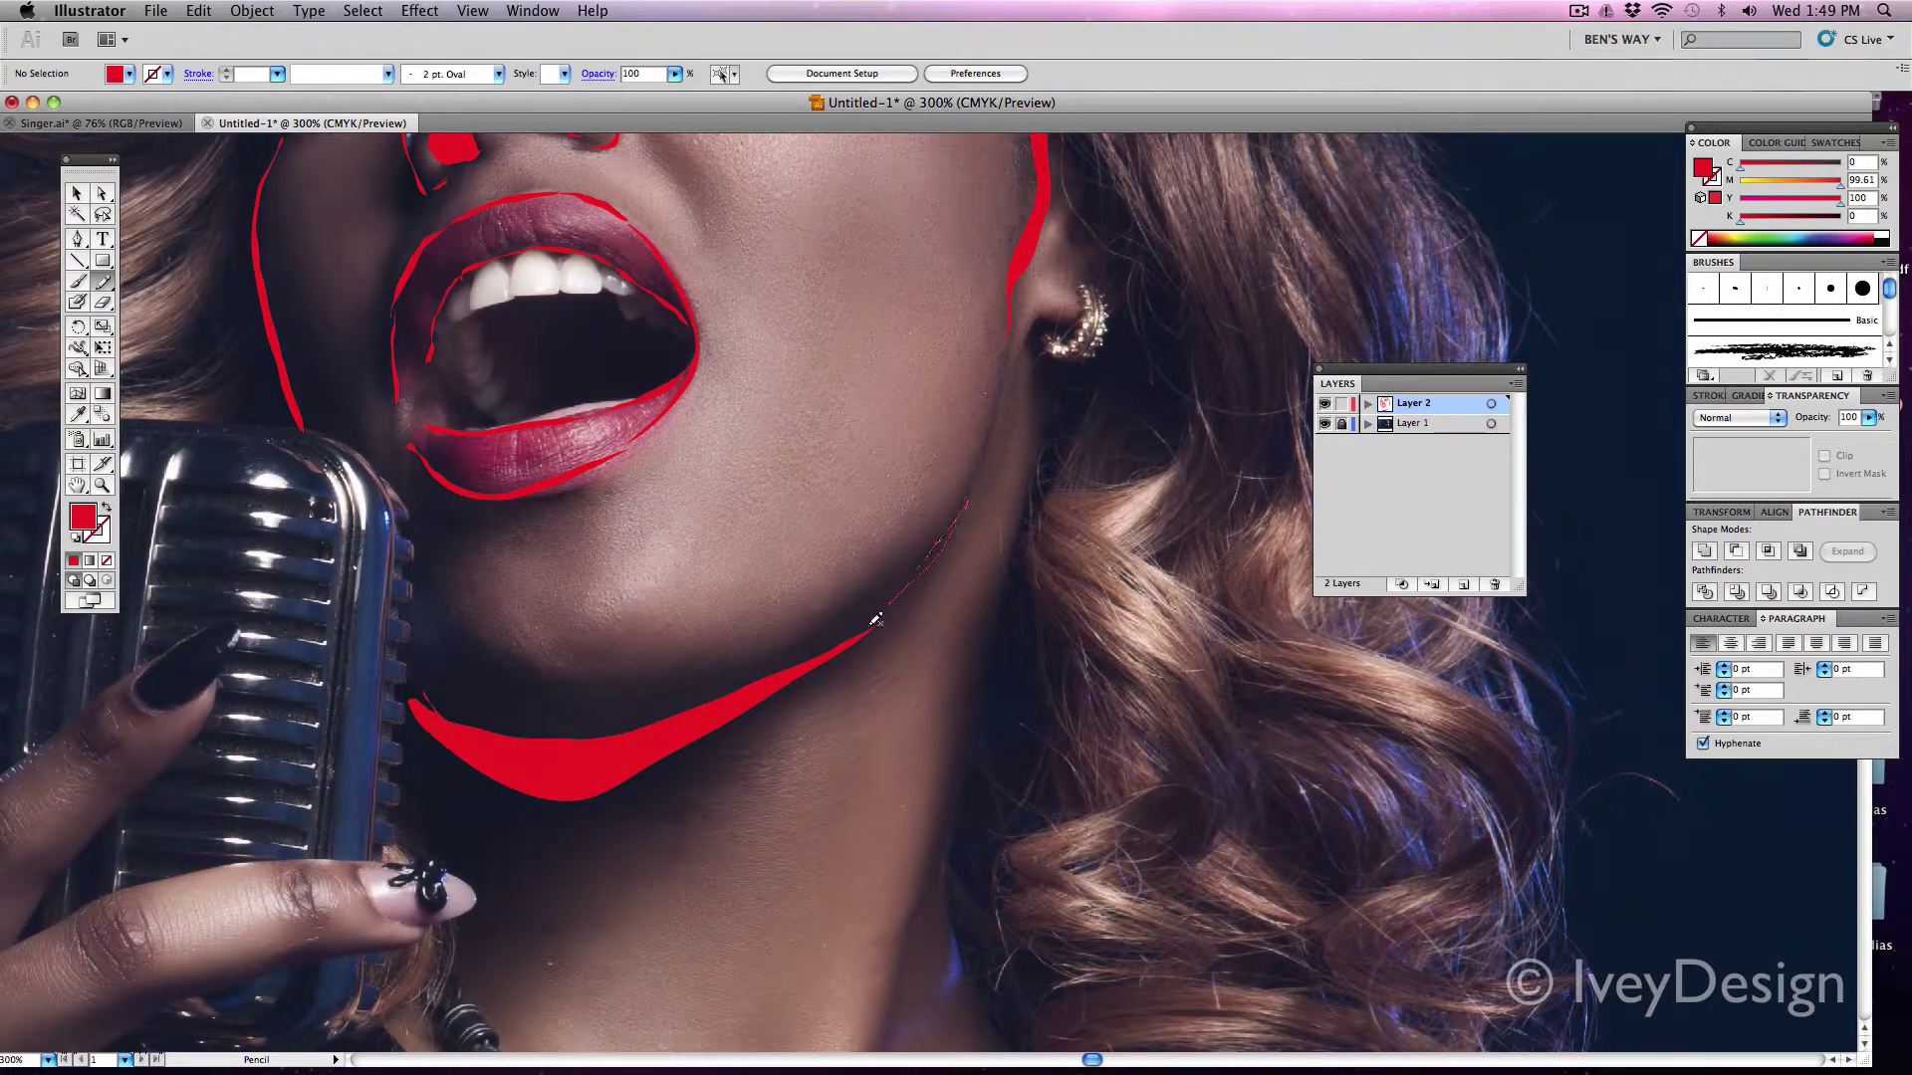
drag(876, 620, 885, 606)
key(super+minus)
mouse_move(1019, 417)
mouse_down()
mouse_move(996, 433)
mouse_move(1020, 419)
mouse_up()
mouse_move(1002, 456)
mouse_down()
mouse_move(1003, 501)
mouse_move(907, 857)
mouse_move(1002, 517)
mouse_up()
click(1324, 423)
click(1324, 423)
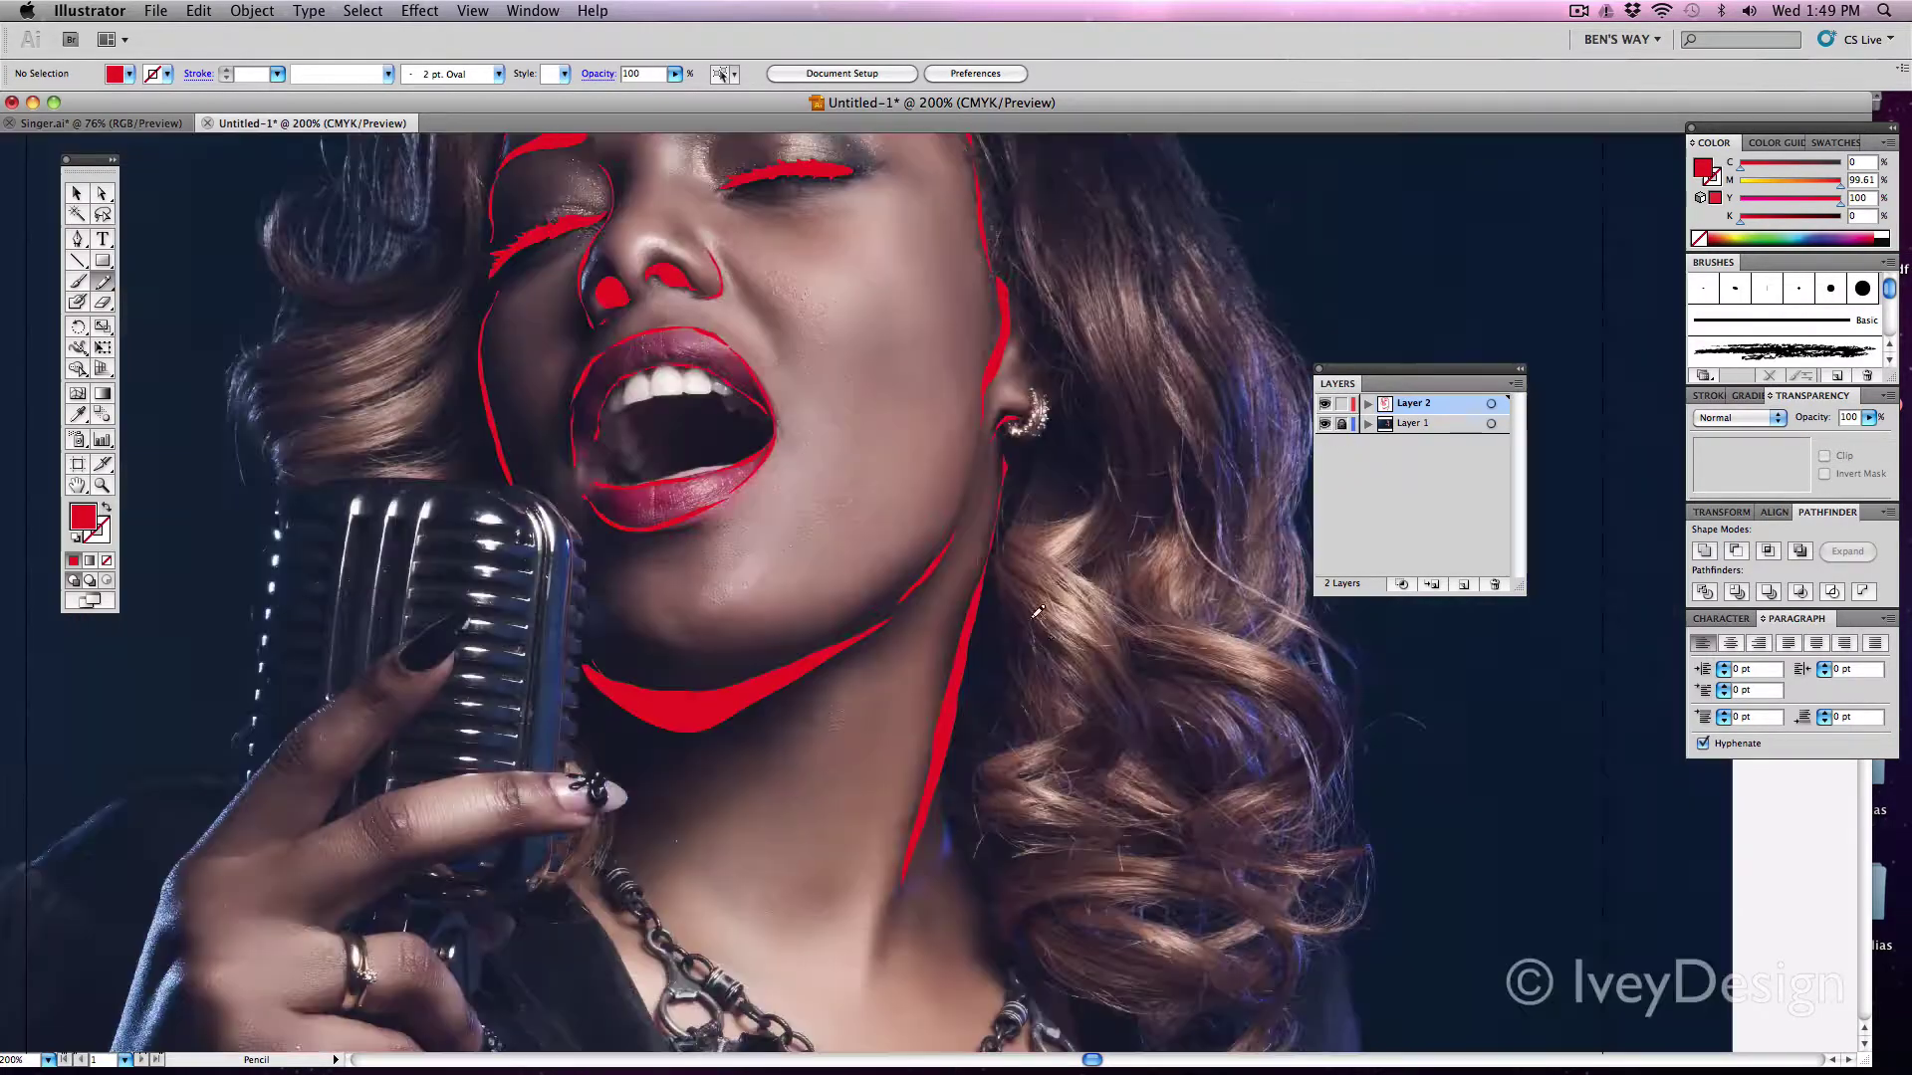
Step: Trace the hair strands sweeping across the top of the forehead and down beside the far temple as tapered red shapes
scroll(1038, 611, up, 8)
scroll(1038, 612, left, 3)
drag(886, 321, 816, 319)
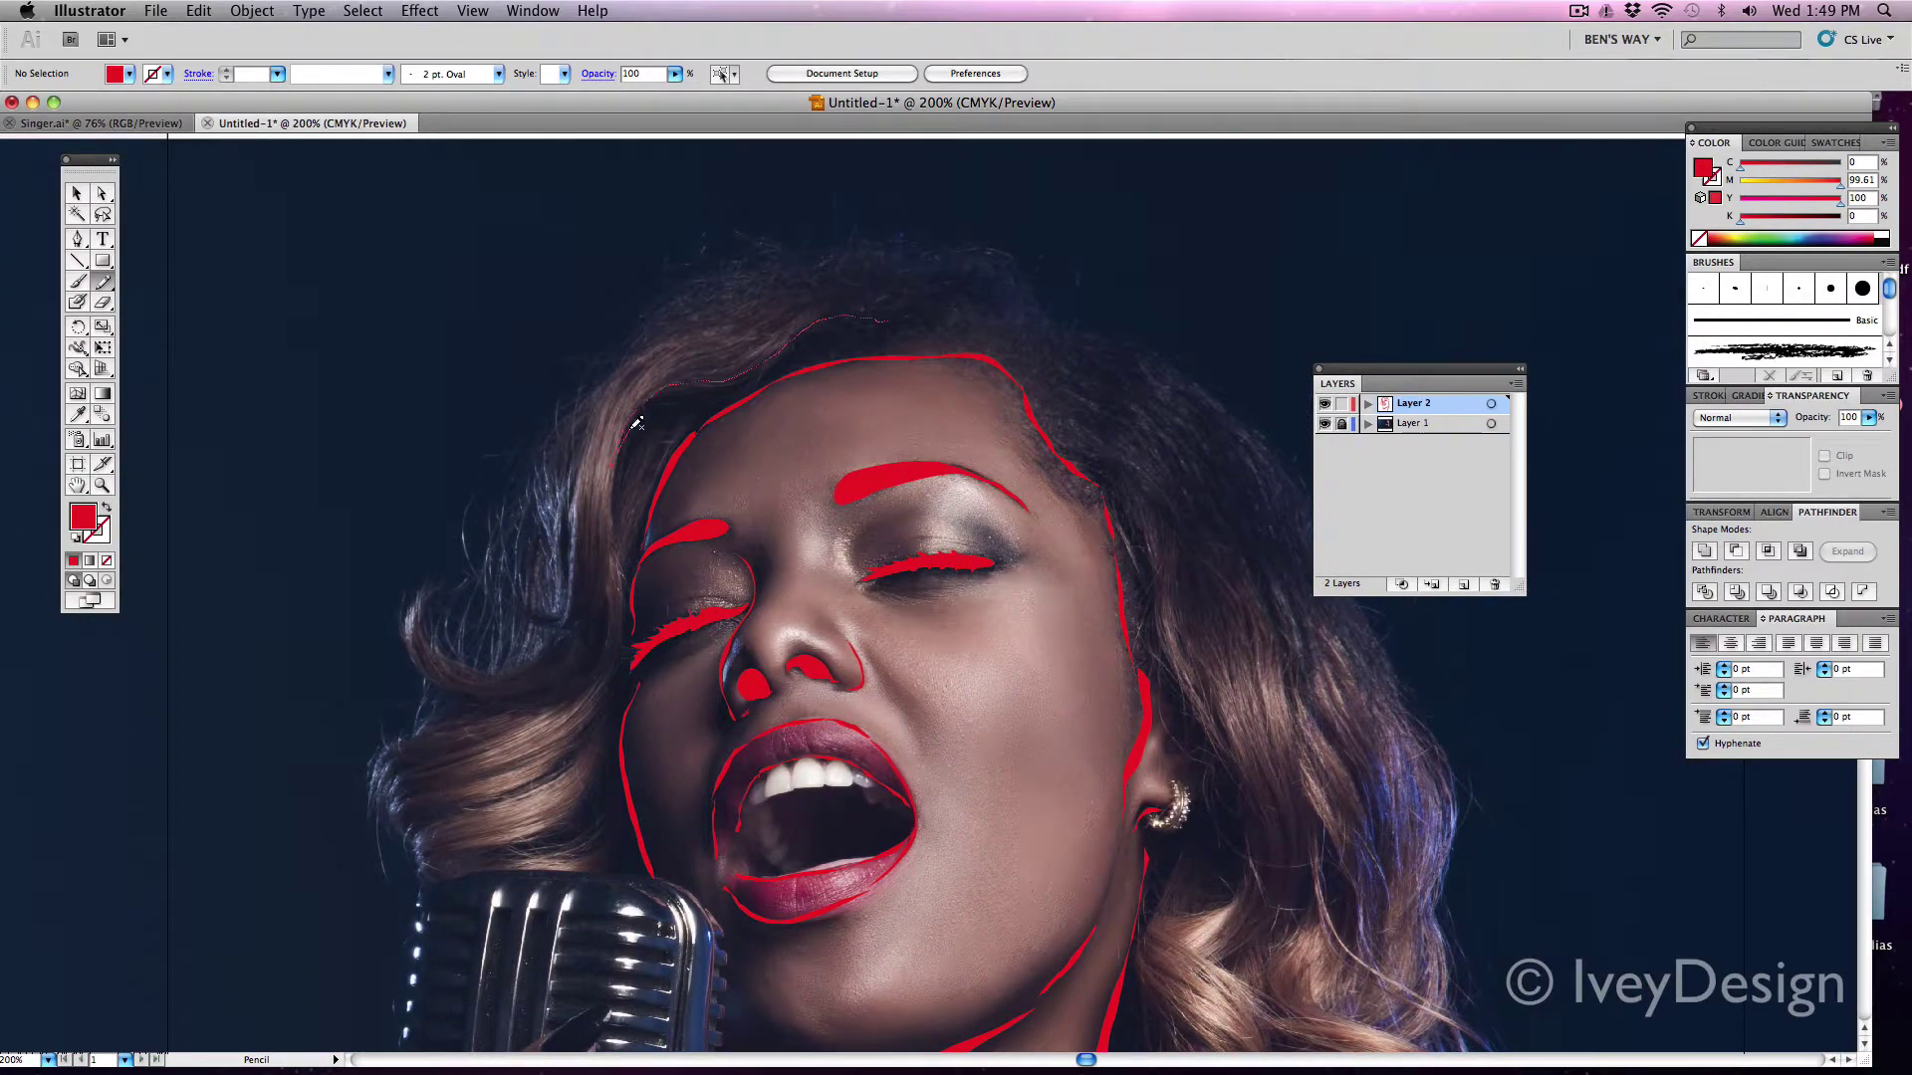
mouse_move(637, 423)
mouse_down()
mouse_move(822, 325)
mouse_move(896, 319)
mouse_up()
drag(614, 463, 622, 533)
Step: Trace the curls above the microphone and the outer hair strands up to the crown as tapered red shapes
mouse_move(557, 616)
mouse_down()
mouse_move(483, 667)
mouse_move(433, 659)
mouse_move(472, 718)
mouse_up()
mouse_move(493, 797)
mouse_down()
mouse_move(595, 731)
mouse_move(546, 838)
mouse_up()
drag(619, 815, 579, 860)
drag(416, 739, 416, 739)
drag(412, 867, 454, 805)
mouse_move(593, 498)
mouse_down()
mouse_move(645, 371)
mouse_move(597, 388)
mouse_up()
drag(730, 306, 665, 318)
drag(914, 255, 1011, 316)
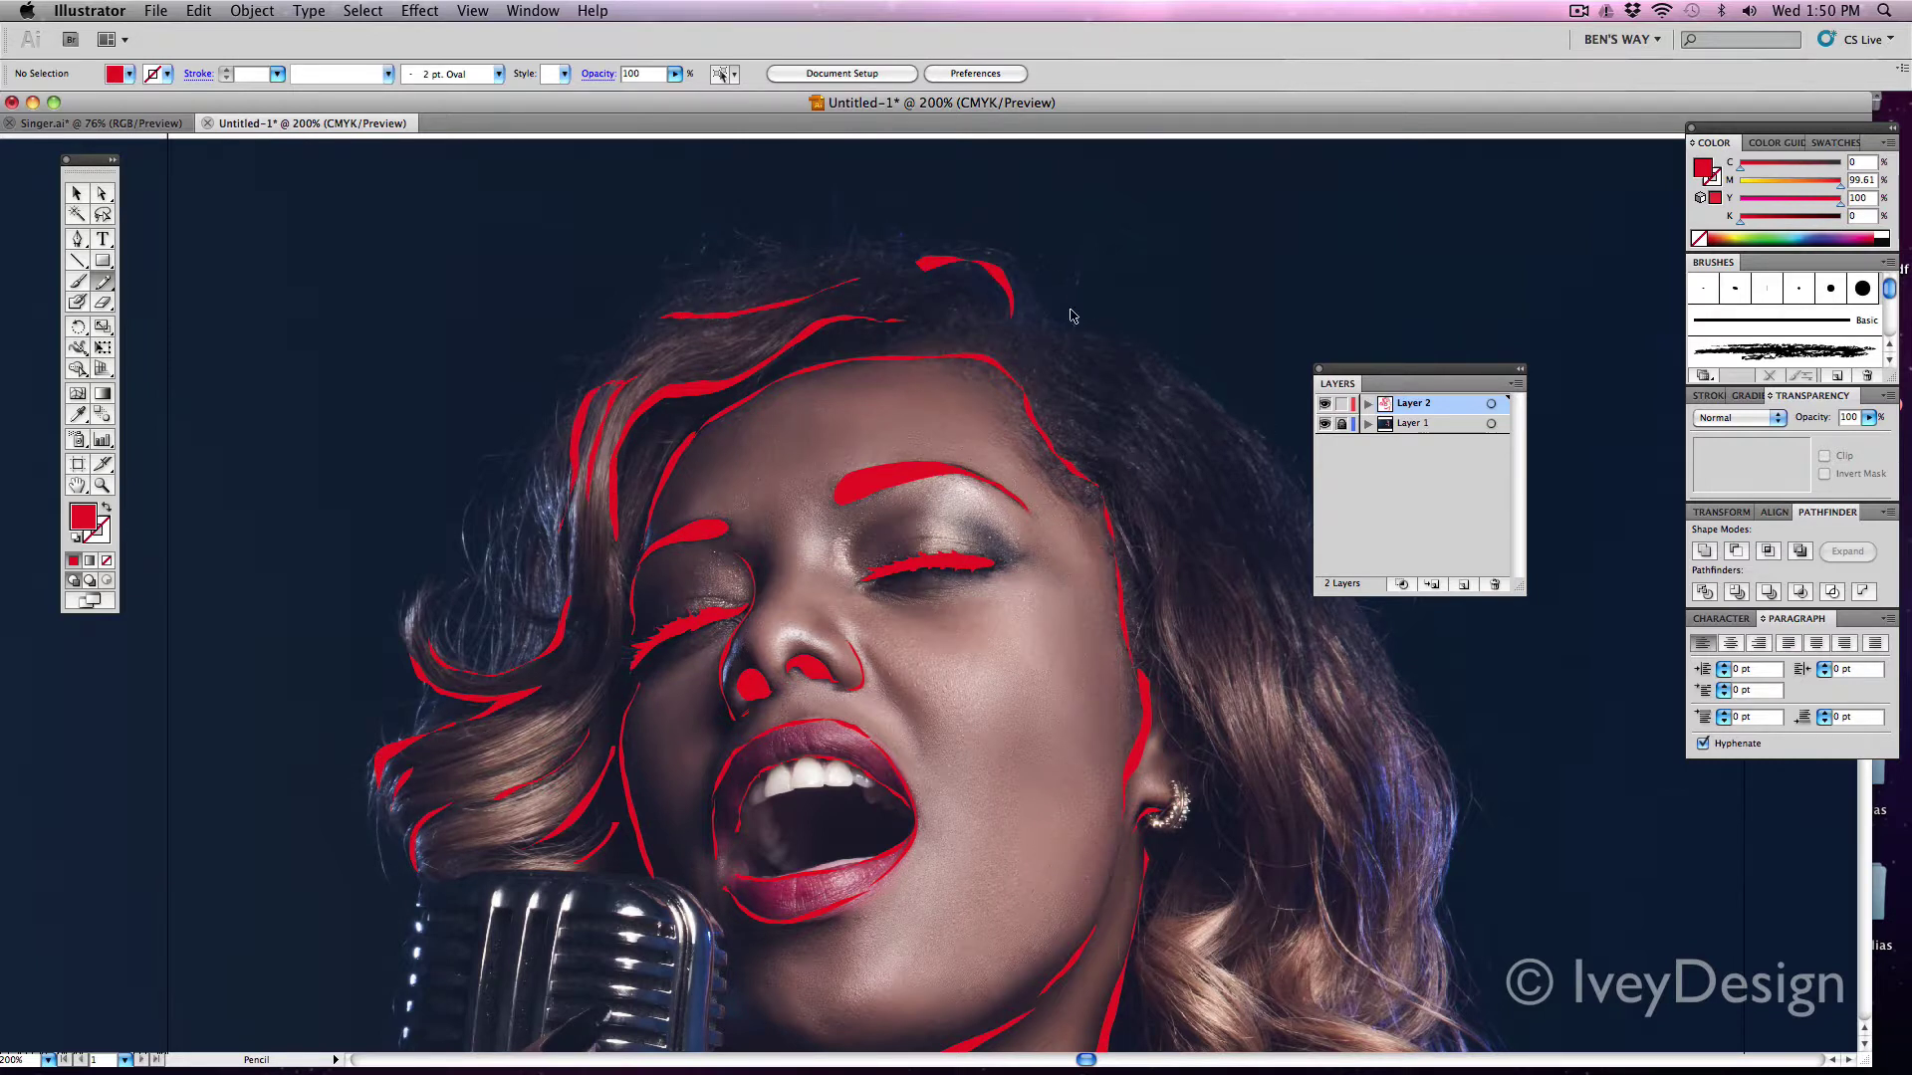
Step: Trace the outer edge of the hair on the earring side and several inner strands as tapered red shapes
scroll(1148, 519, down, 5)
scroll(1148, 519, right, 5)
drag(731, 179, 985, 399)
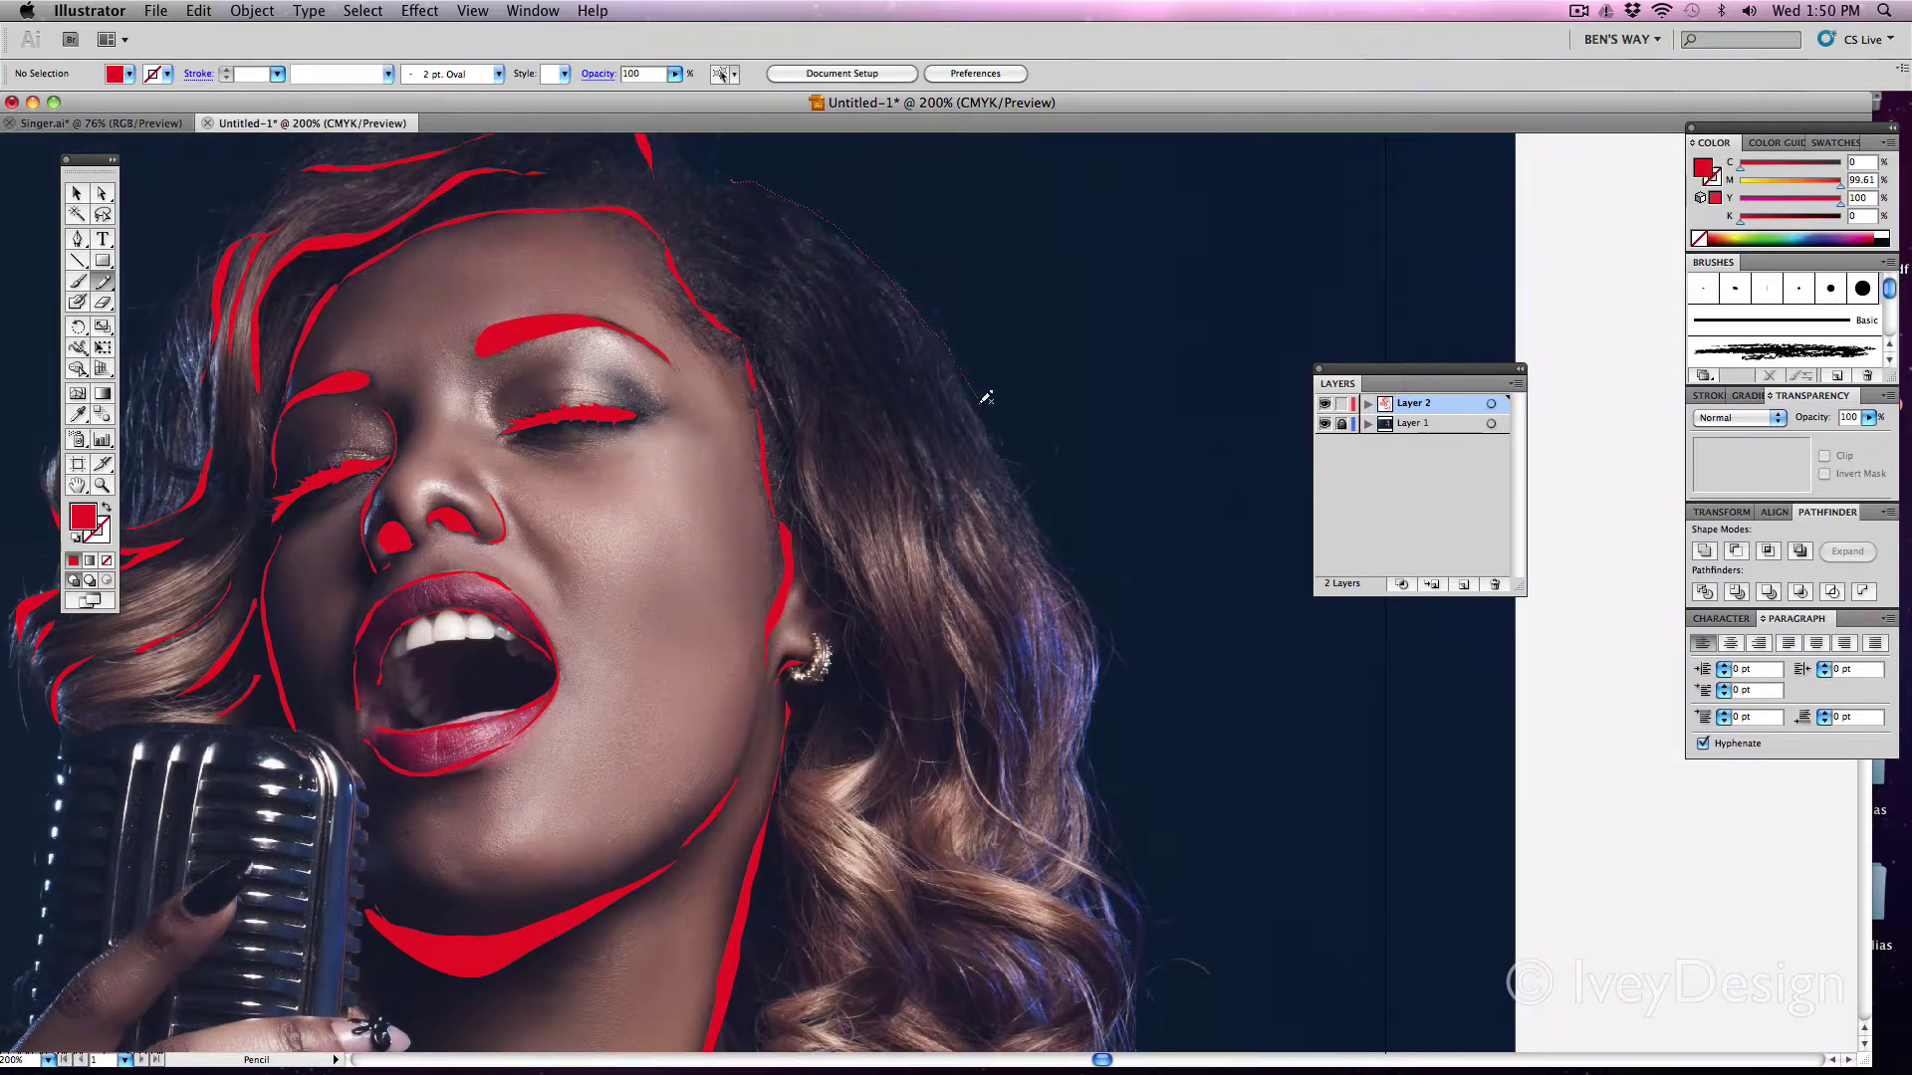
drag(1093, 859, 1068, 590)
drag(838, 221, 832, 215)
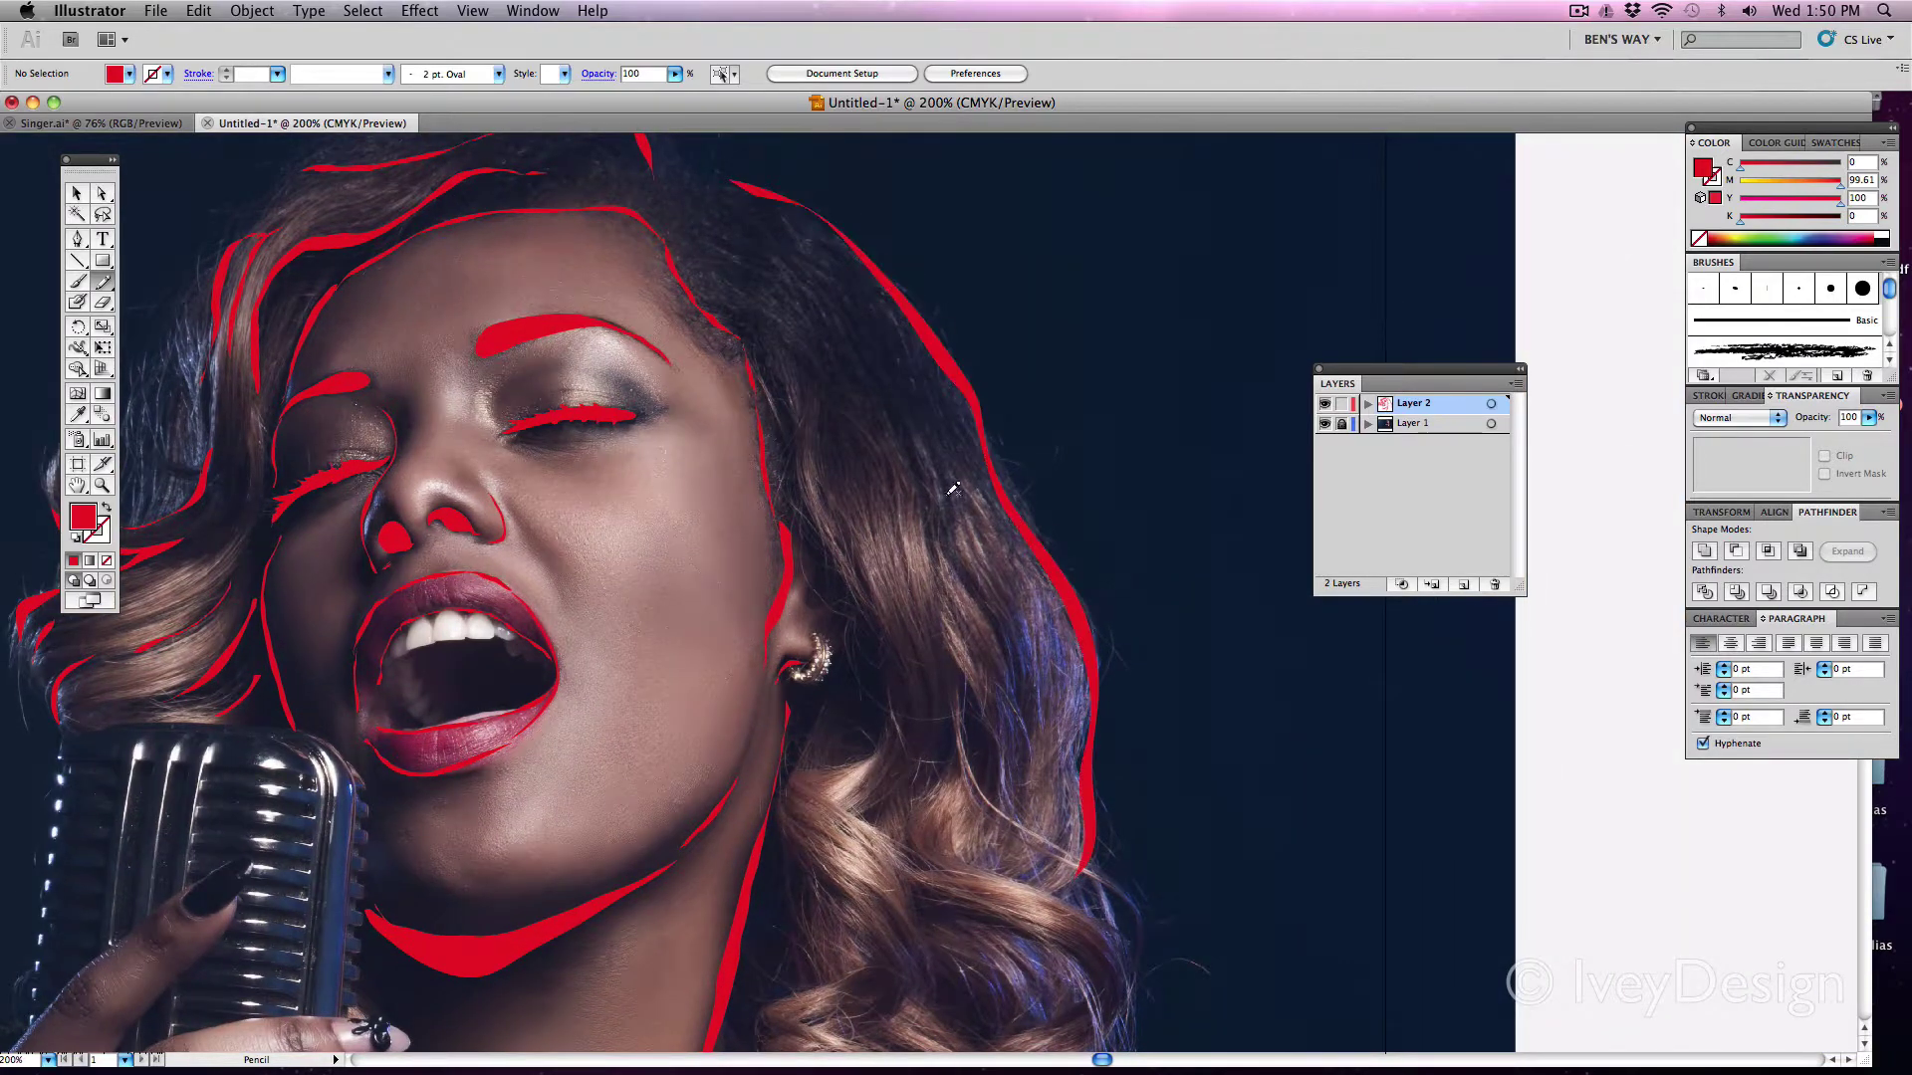
mouse_move(1039, 772)
mouse_down()
mouse_move(1014, 622)
mouse_move(852, 275)
mouse_move(905, 442)
mouse_up()
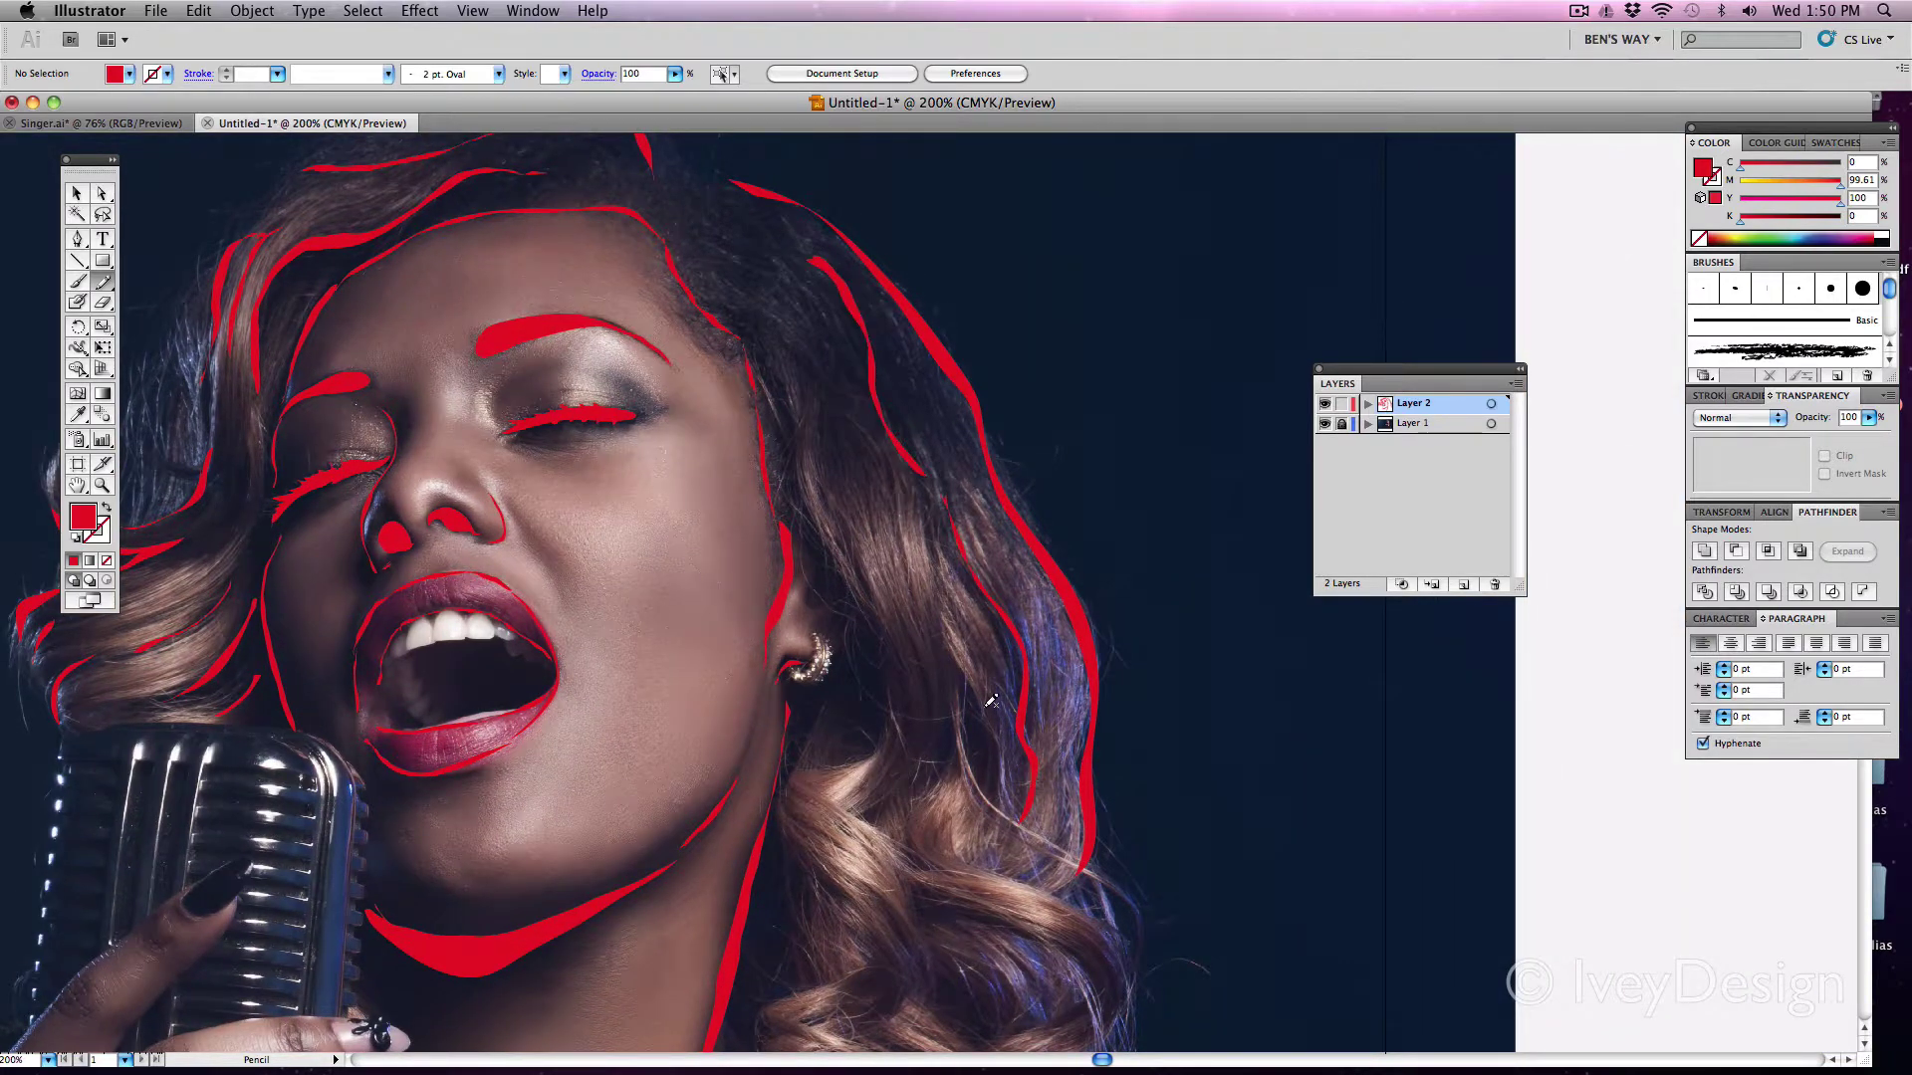
drag(954, 673, 991, 826)
mouse_move(841, 566)
mouse_down()
mouse_move(866, 767)
mouse_move(826, 775)
mouse_up()
Step: Trace the lower curls on the earring side, from below the ear to the hair tips above the shoulder
scroll(845, 538, down, 5)
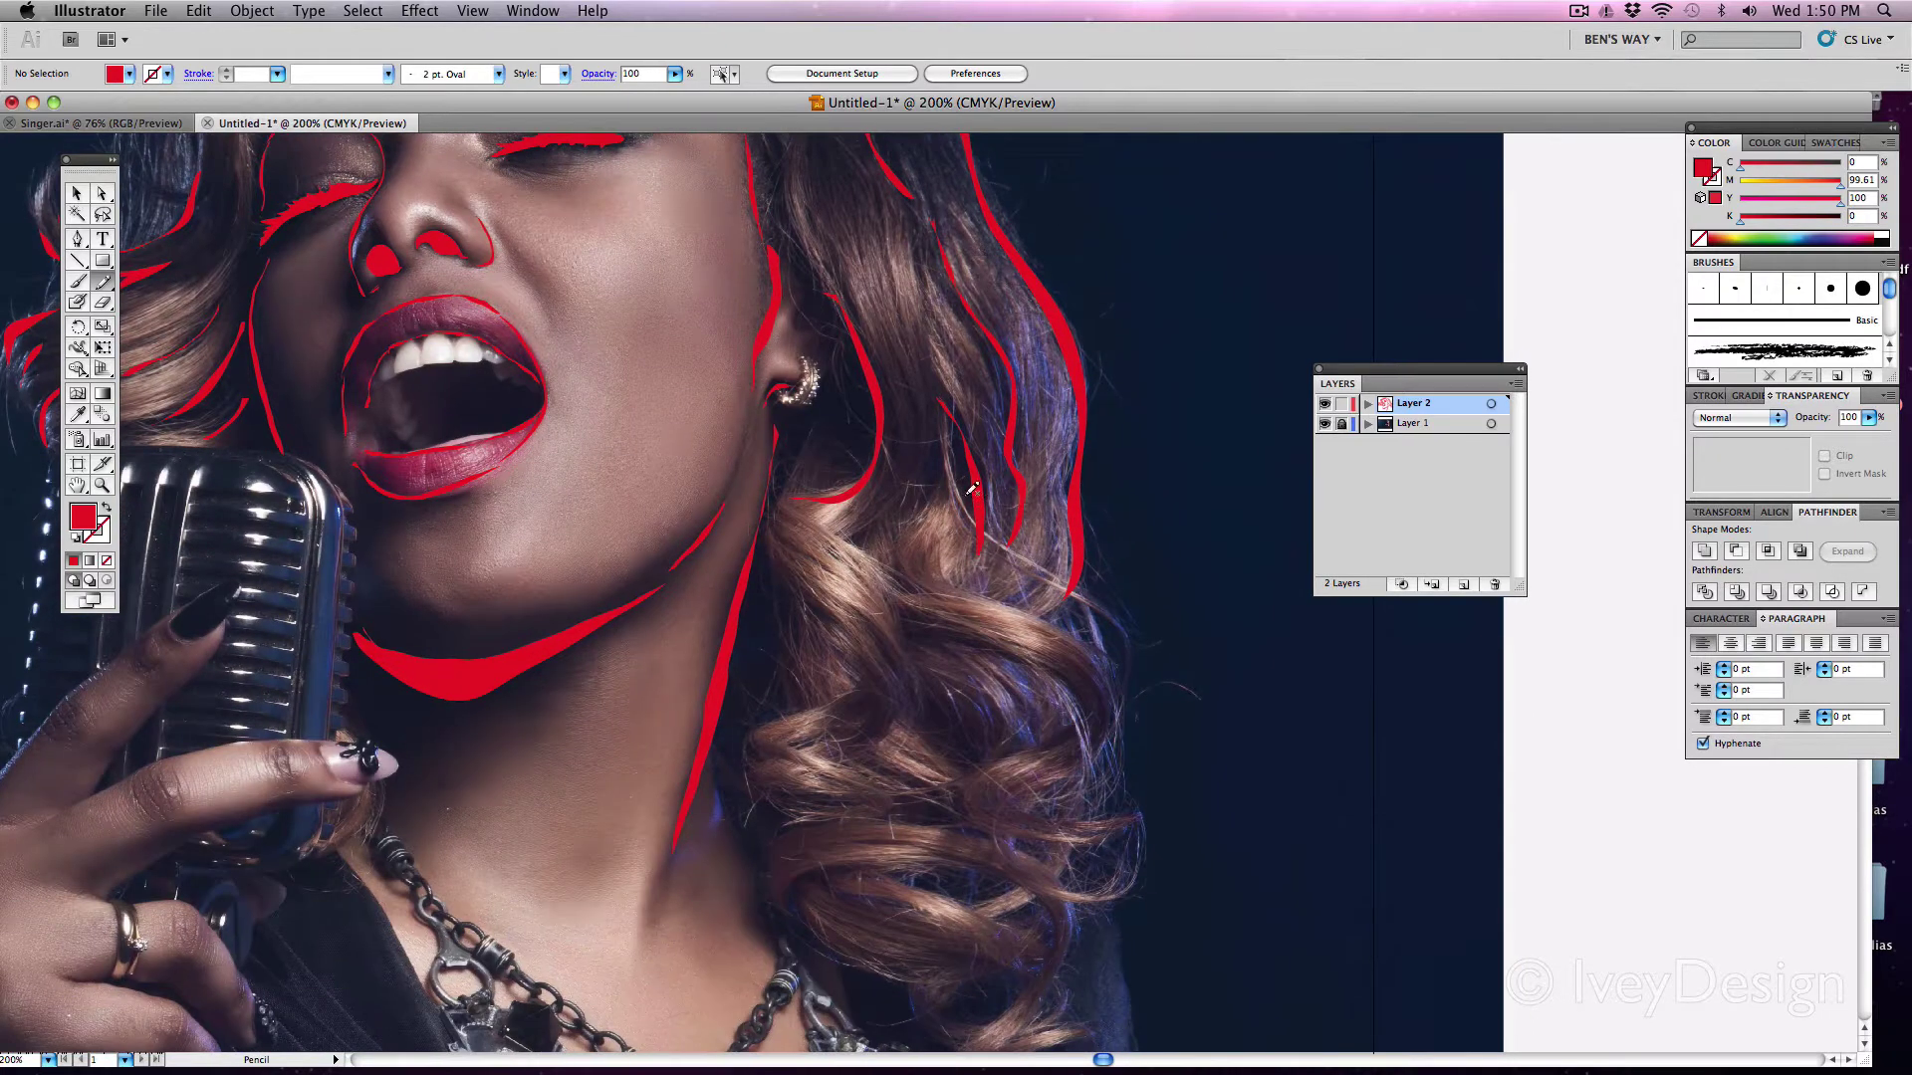
drag(847, 538, 845, 535)
mouse_move(941, 629)
mouse_down()
mouse_move(1091, 717)
mouse_move(974, 786)
mouse_up()
drag(996, 801, 1115, 886)
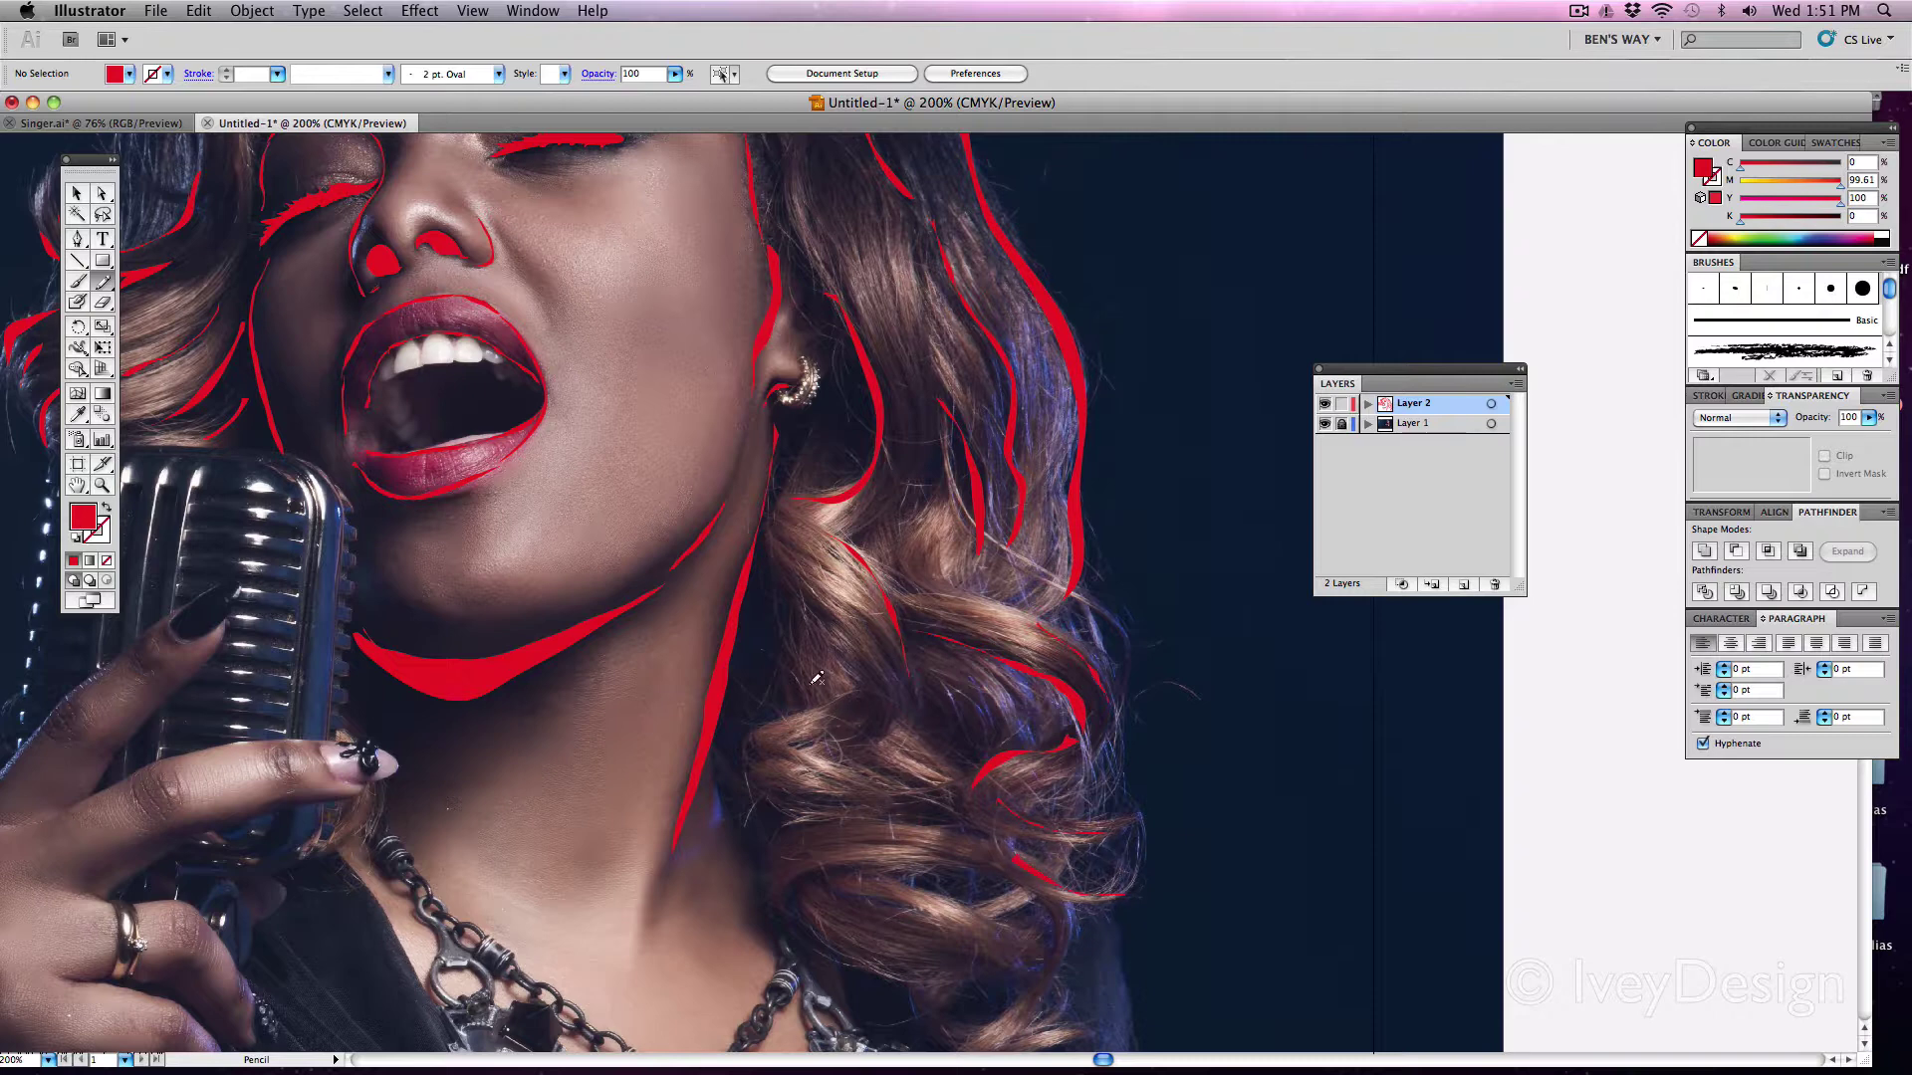
drag(808, 593, 774, 574)
mouse_move(864, 686)
mouse_down()
mouse_move(750, 729)
mouse_move(863, 688)
mouse_up()
drag(881, 805, 876, 809)
mouse_move(852, 719)
mouse_down()
mouse_move(855, 755)
mouse_move(850, 722)
mouse_up()
drag(826, 835, 822, 848)
drag(1012, 880, 837, 865)
scroll(836, 864, down, 5)
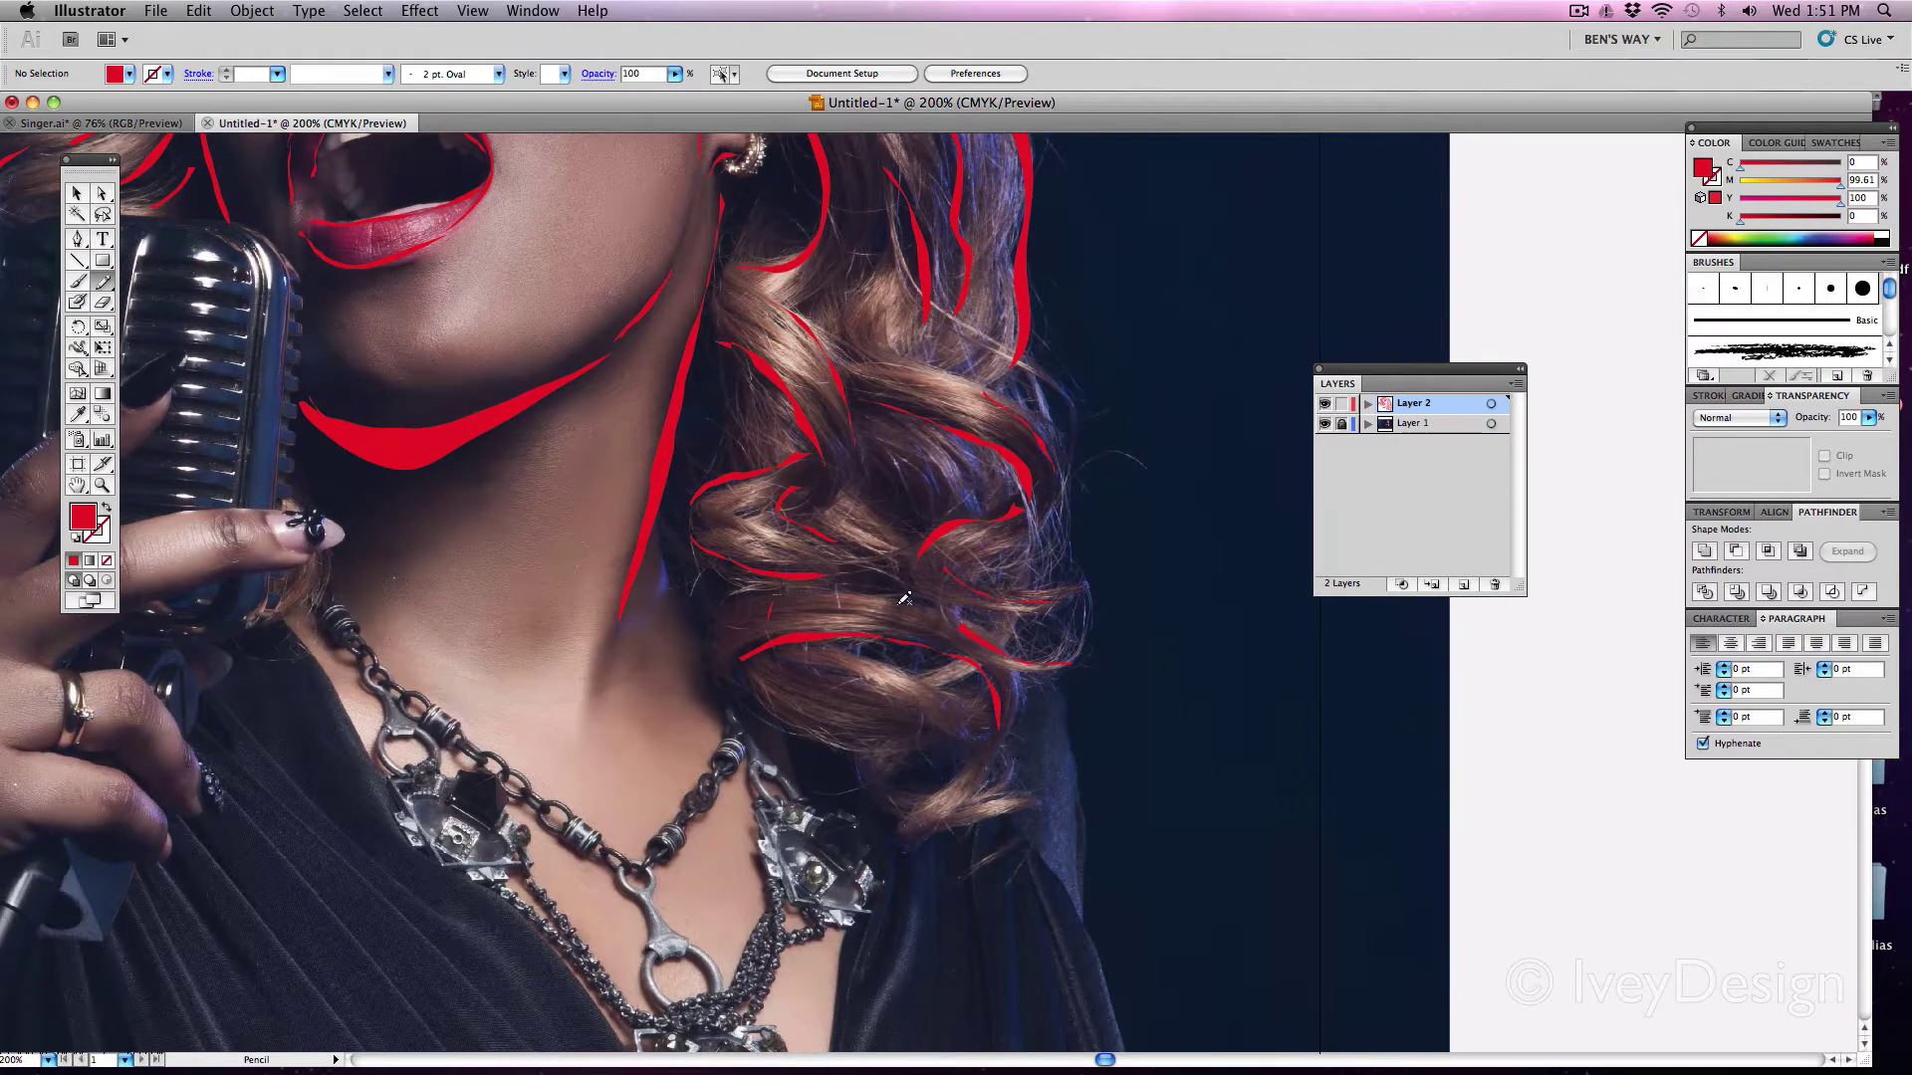
drag(974, 748, 922, 815)
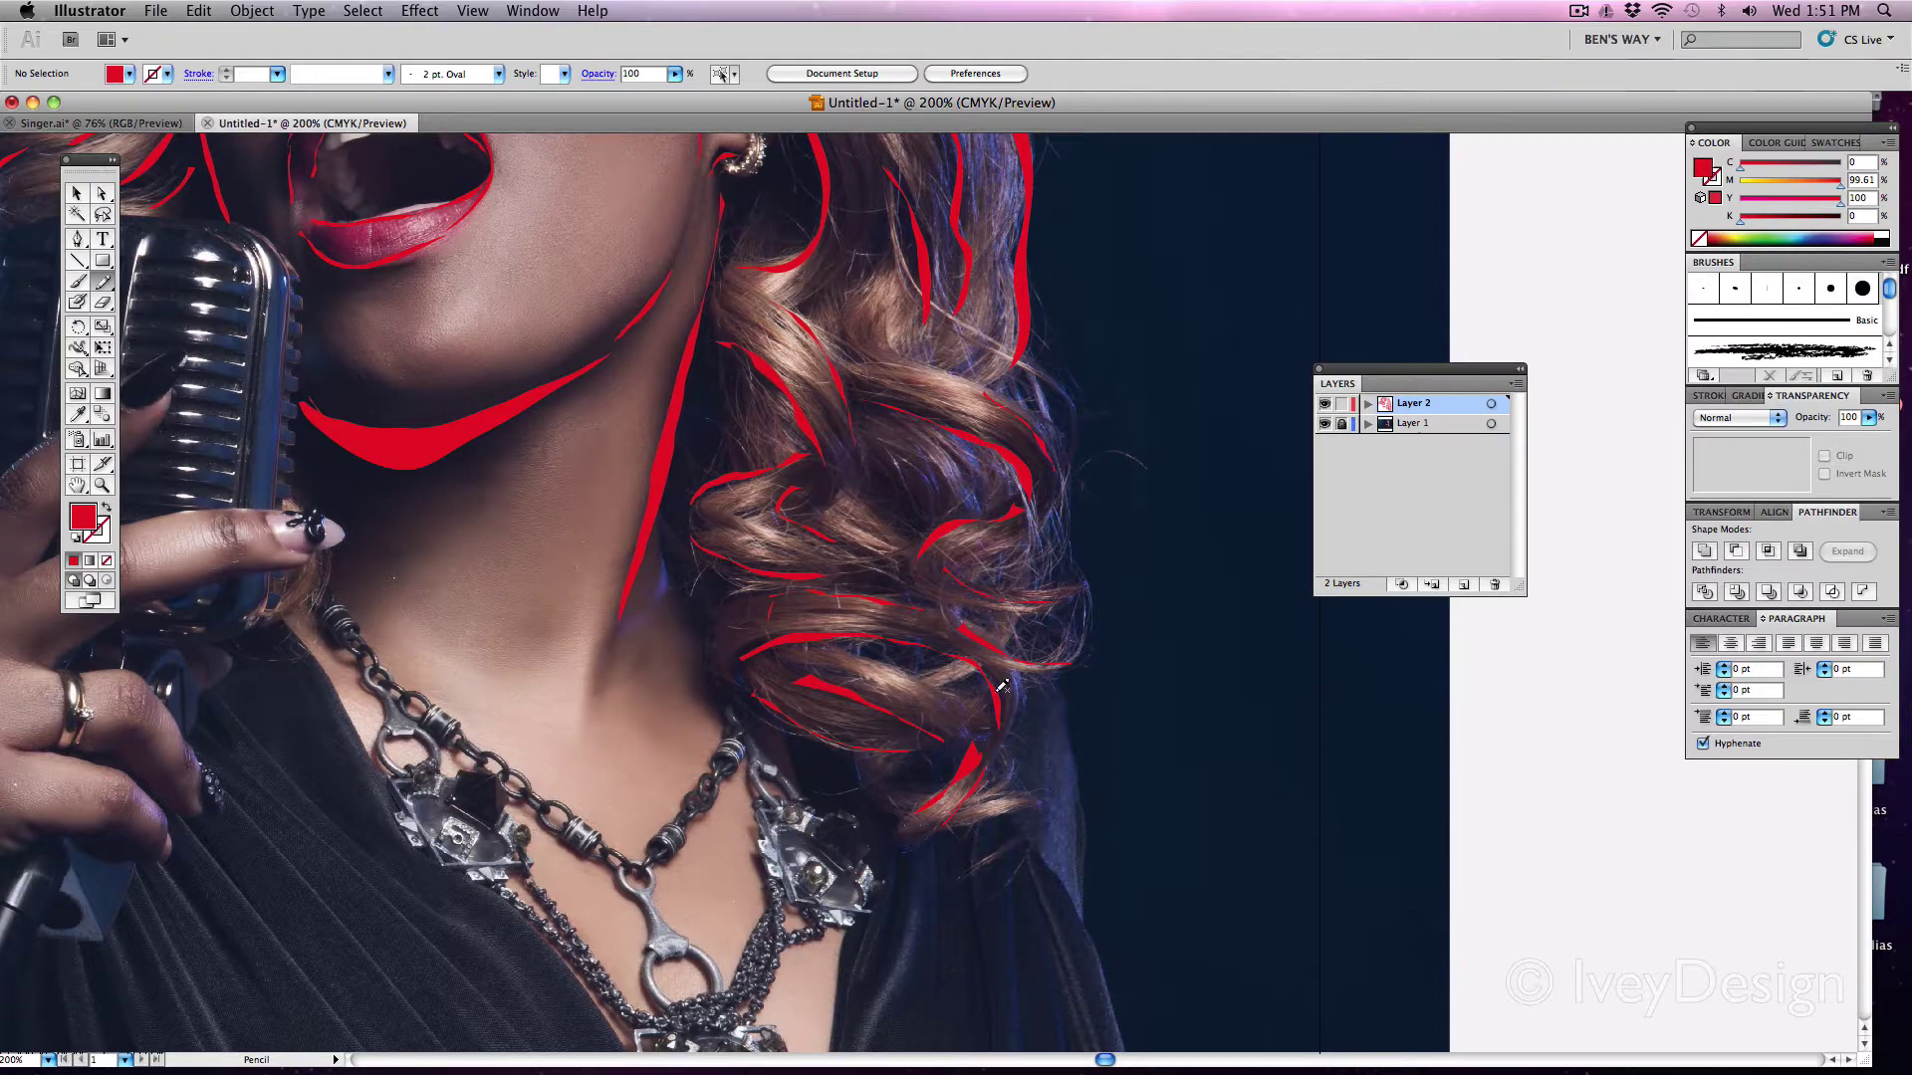
Step: Check the whole face and hair tracing with the artboard fitted to the window and the photo layer briefly hidden
scroll(1096, 597, up, 4)
scroll(1095, 598, left, 6)
click(1325, 423)
key(super+0)
click(1324, 423)
Step: Trace the microphone's ridged outer outline and the vertical bars on its front as red shapes at 150% zoom
key(super+equal)
key(super+equal)
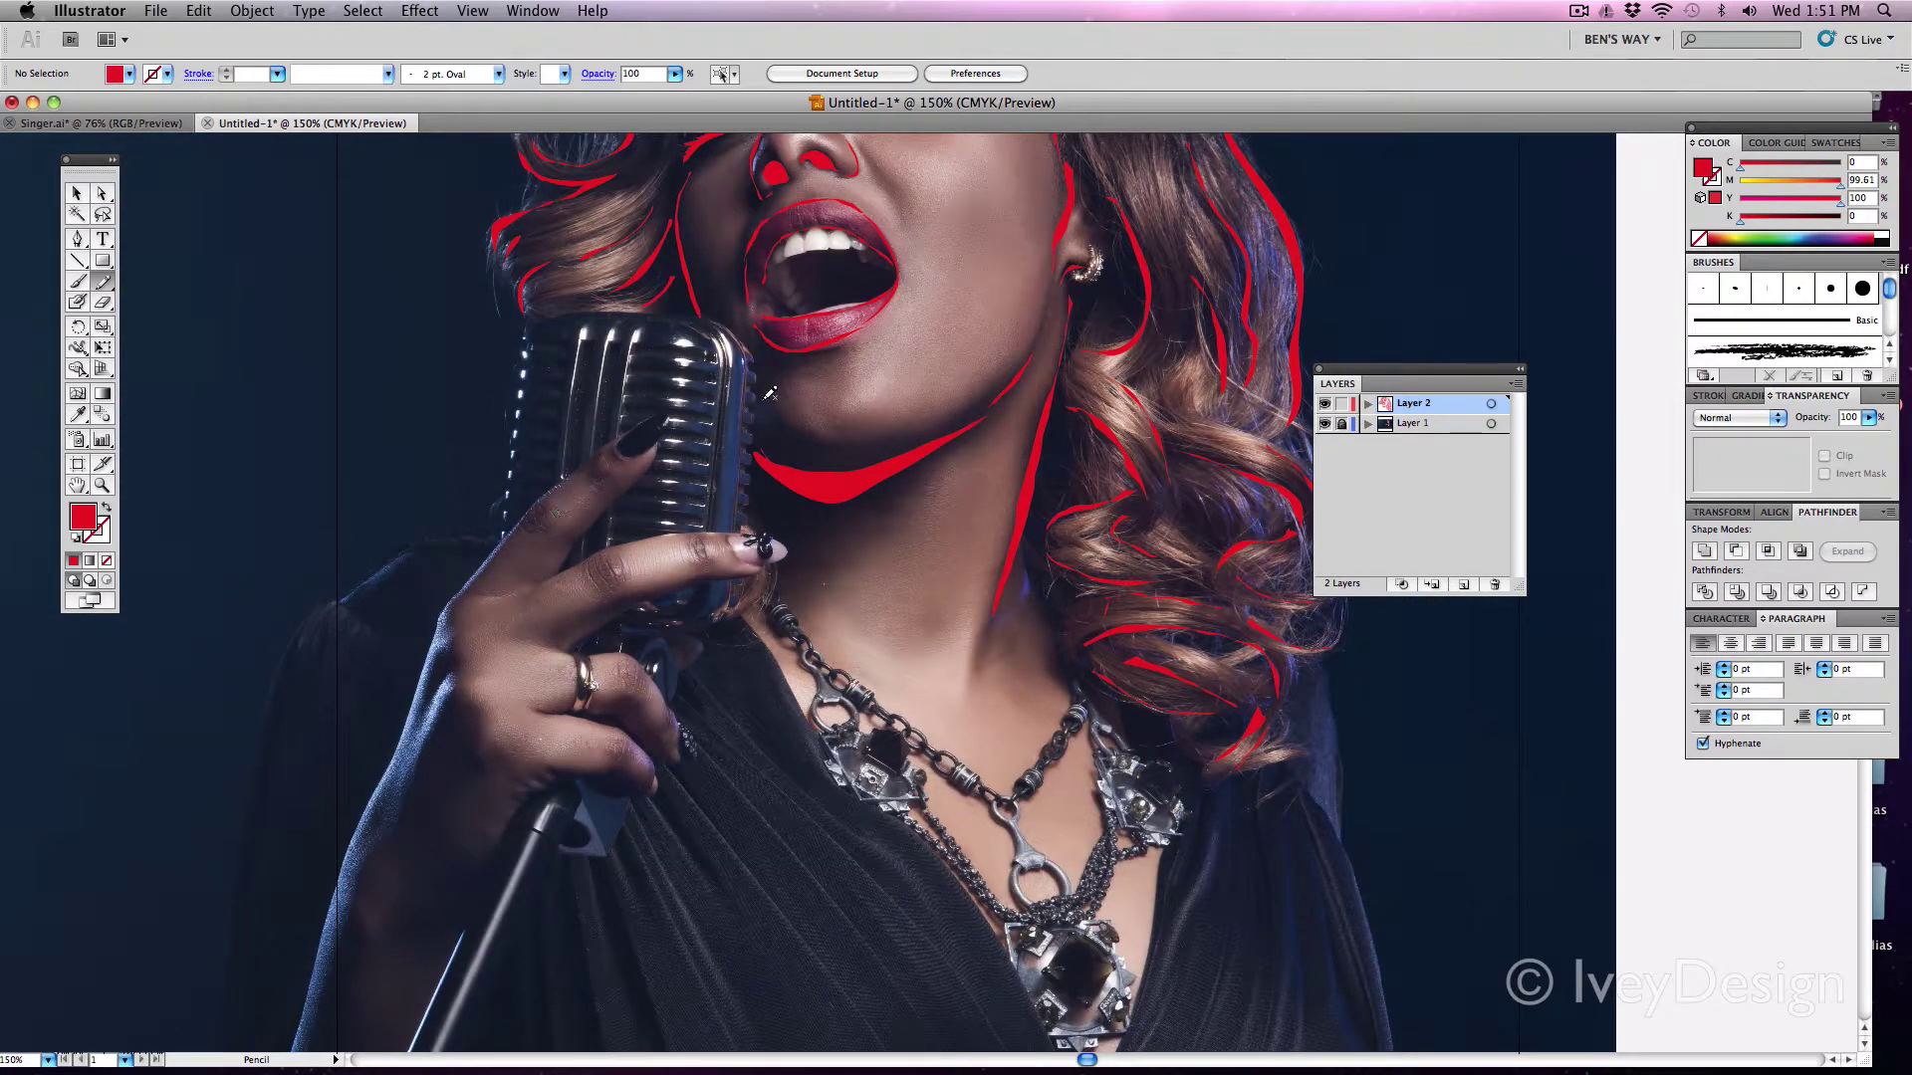
drag(760, 365, 757, 422)
drag(763, 352, 760, 355)
mouse_move(513, 476)
mouse_down()
mouse_move(496, 538)
mouse_move(533, 333)
mouse_move(736, 332)
mouse_up()
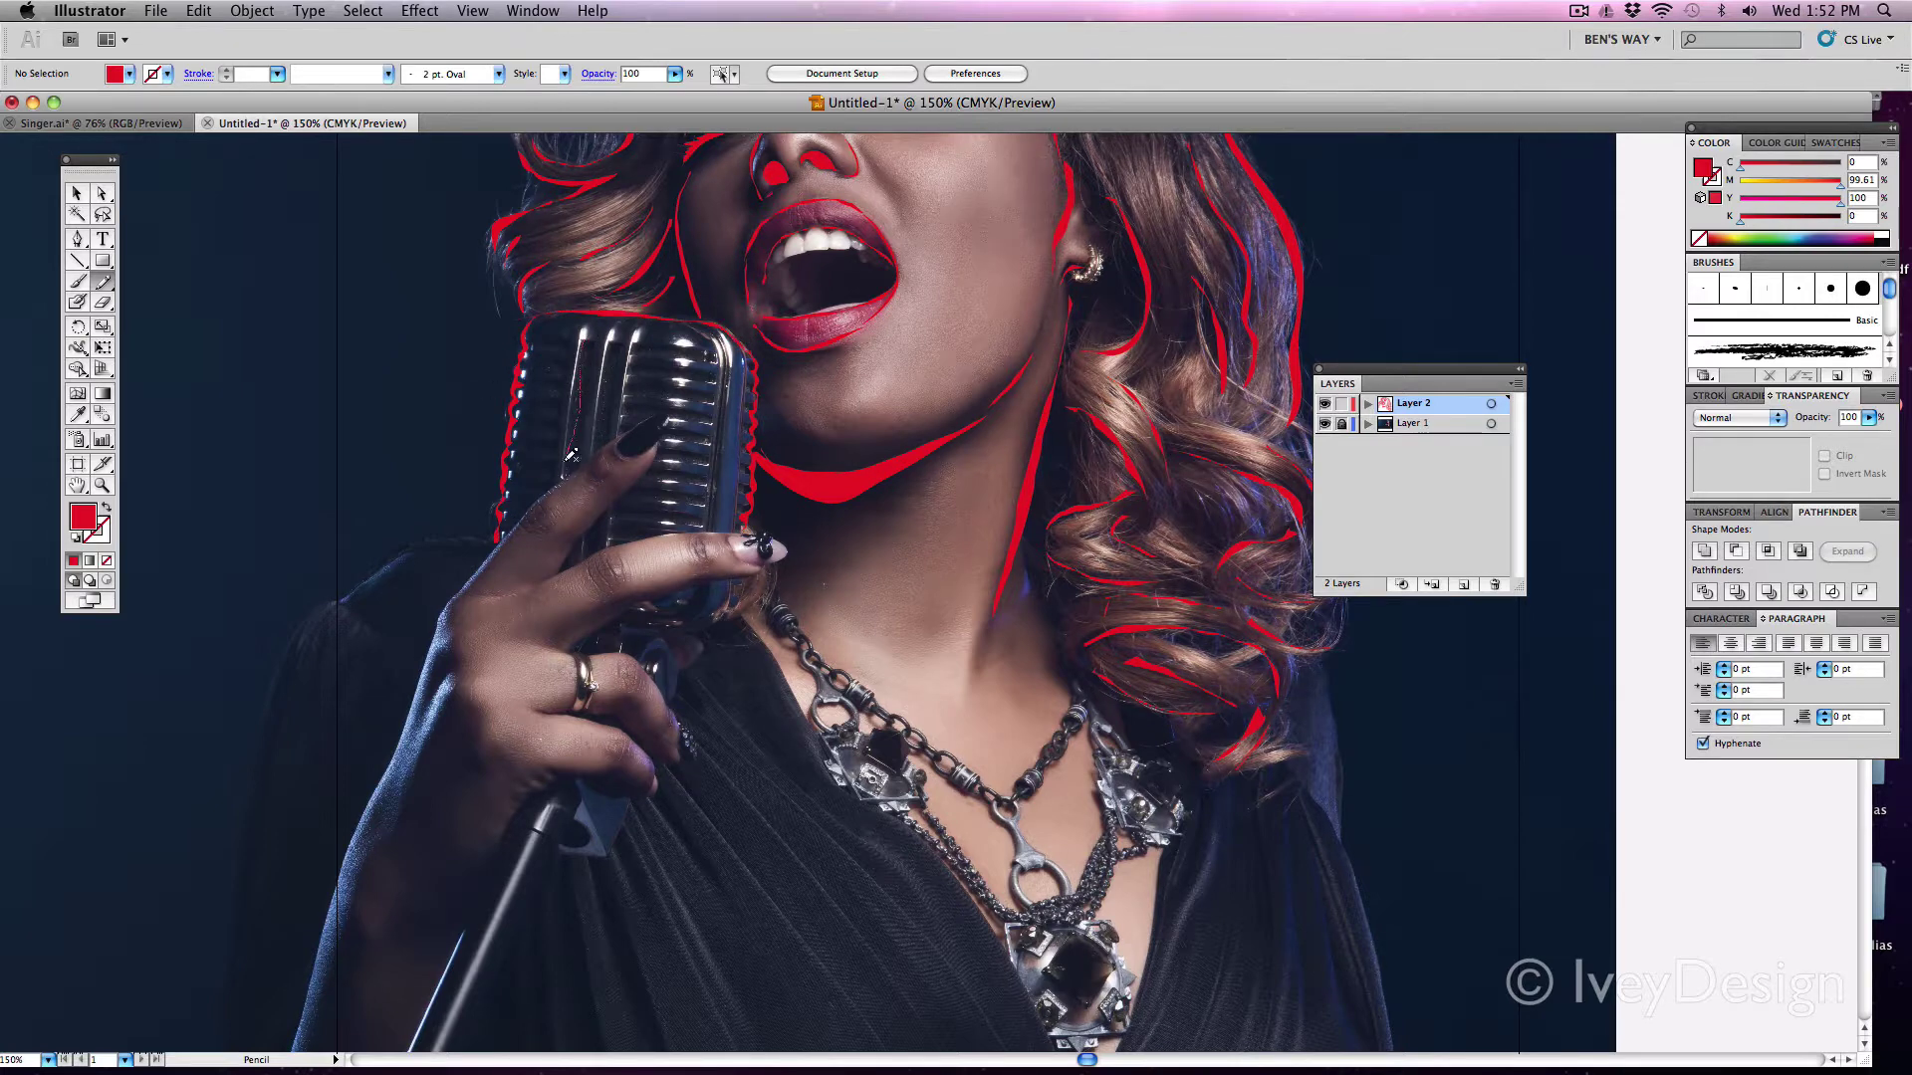
scroll(637, 418, down, 3)
scroll(637, 418, left, 5)
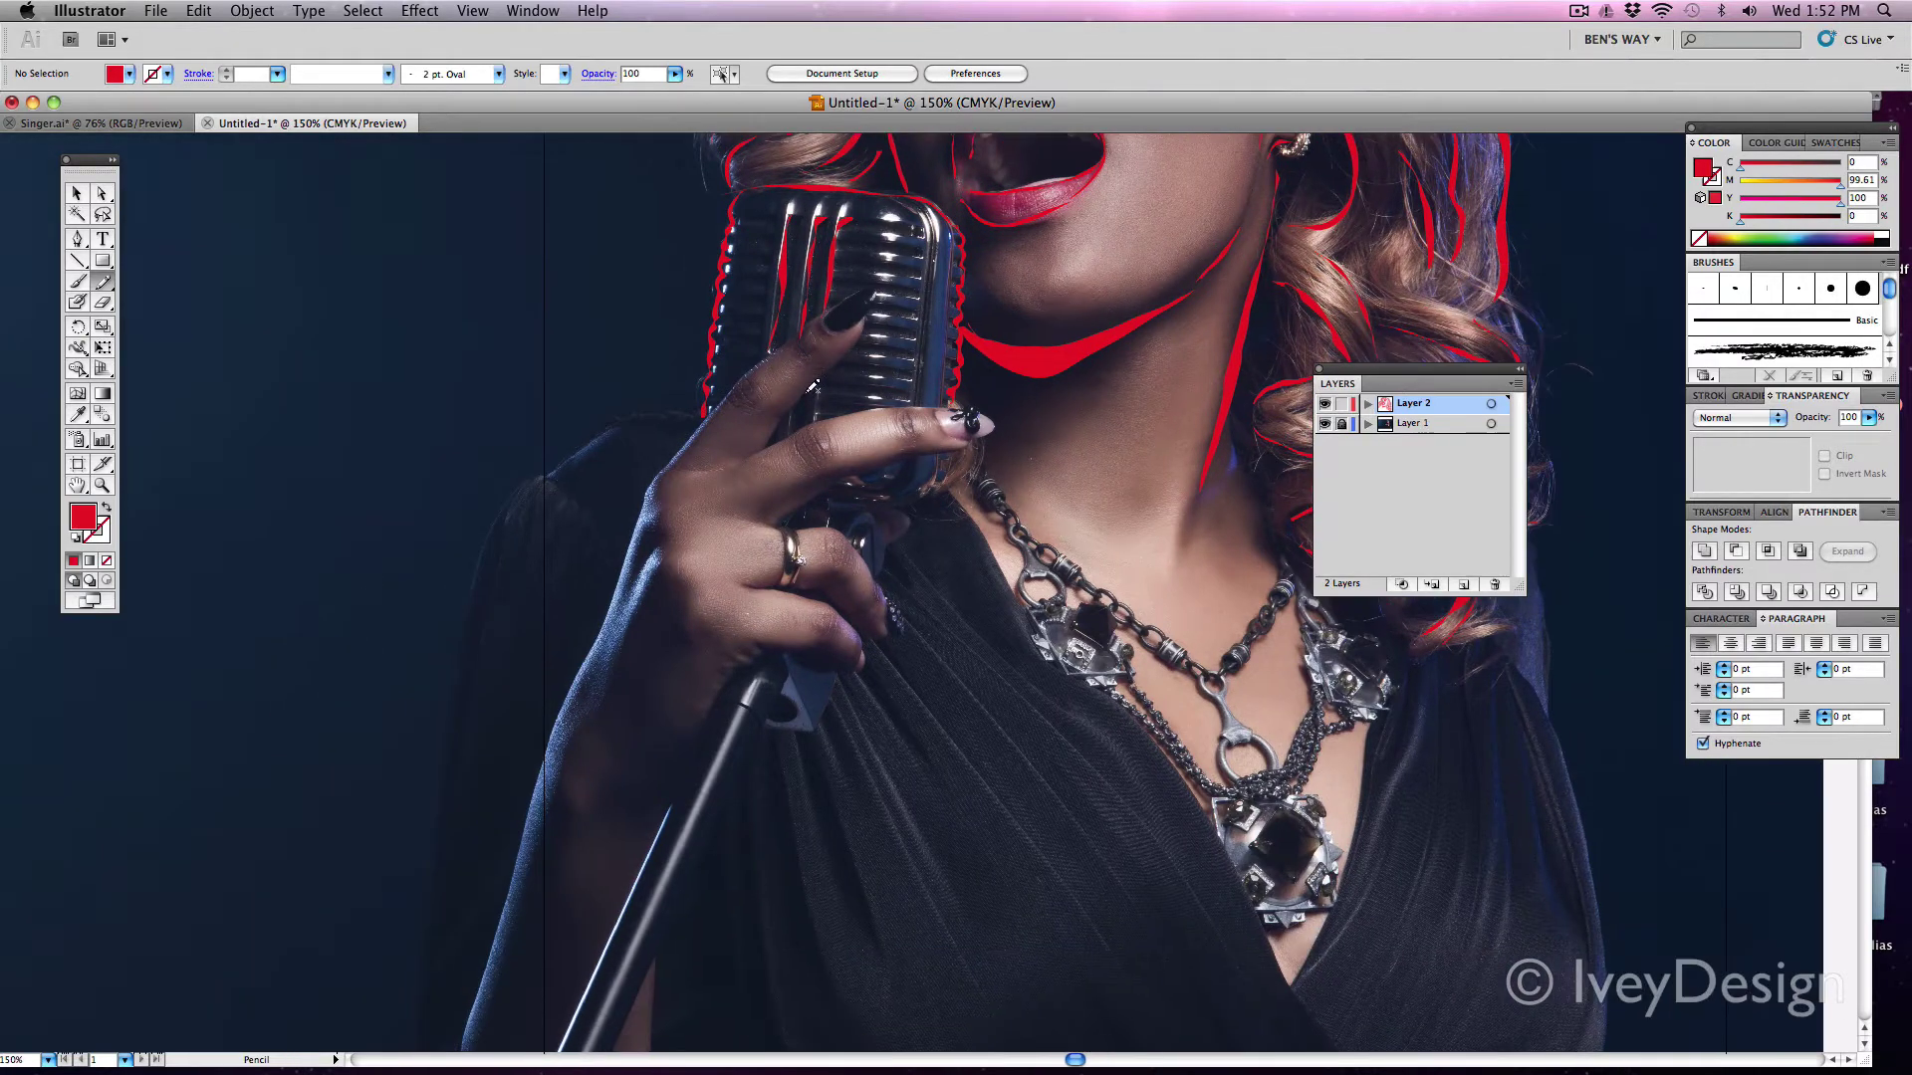
Step: Trace the forearm's outer edge and the two upper fingers over the microphone as tapered red shapes, checking them with the photo layer briefly hidden
mouse_move(860, 324)
mouse_down()
mouse_move(874, 295)
mouse_move(793, 322)
mouse_up()
key(super+z)
drag(543, 765, 633, 535)
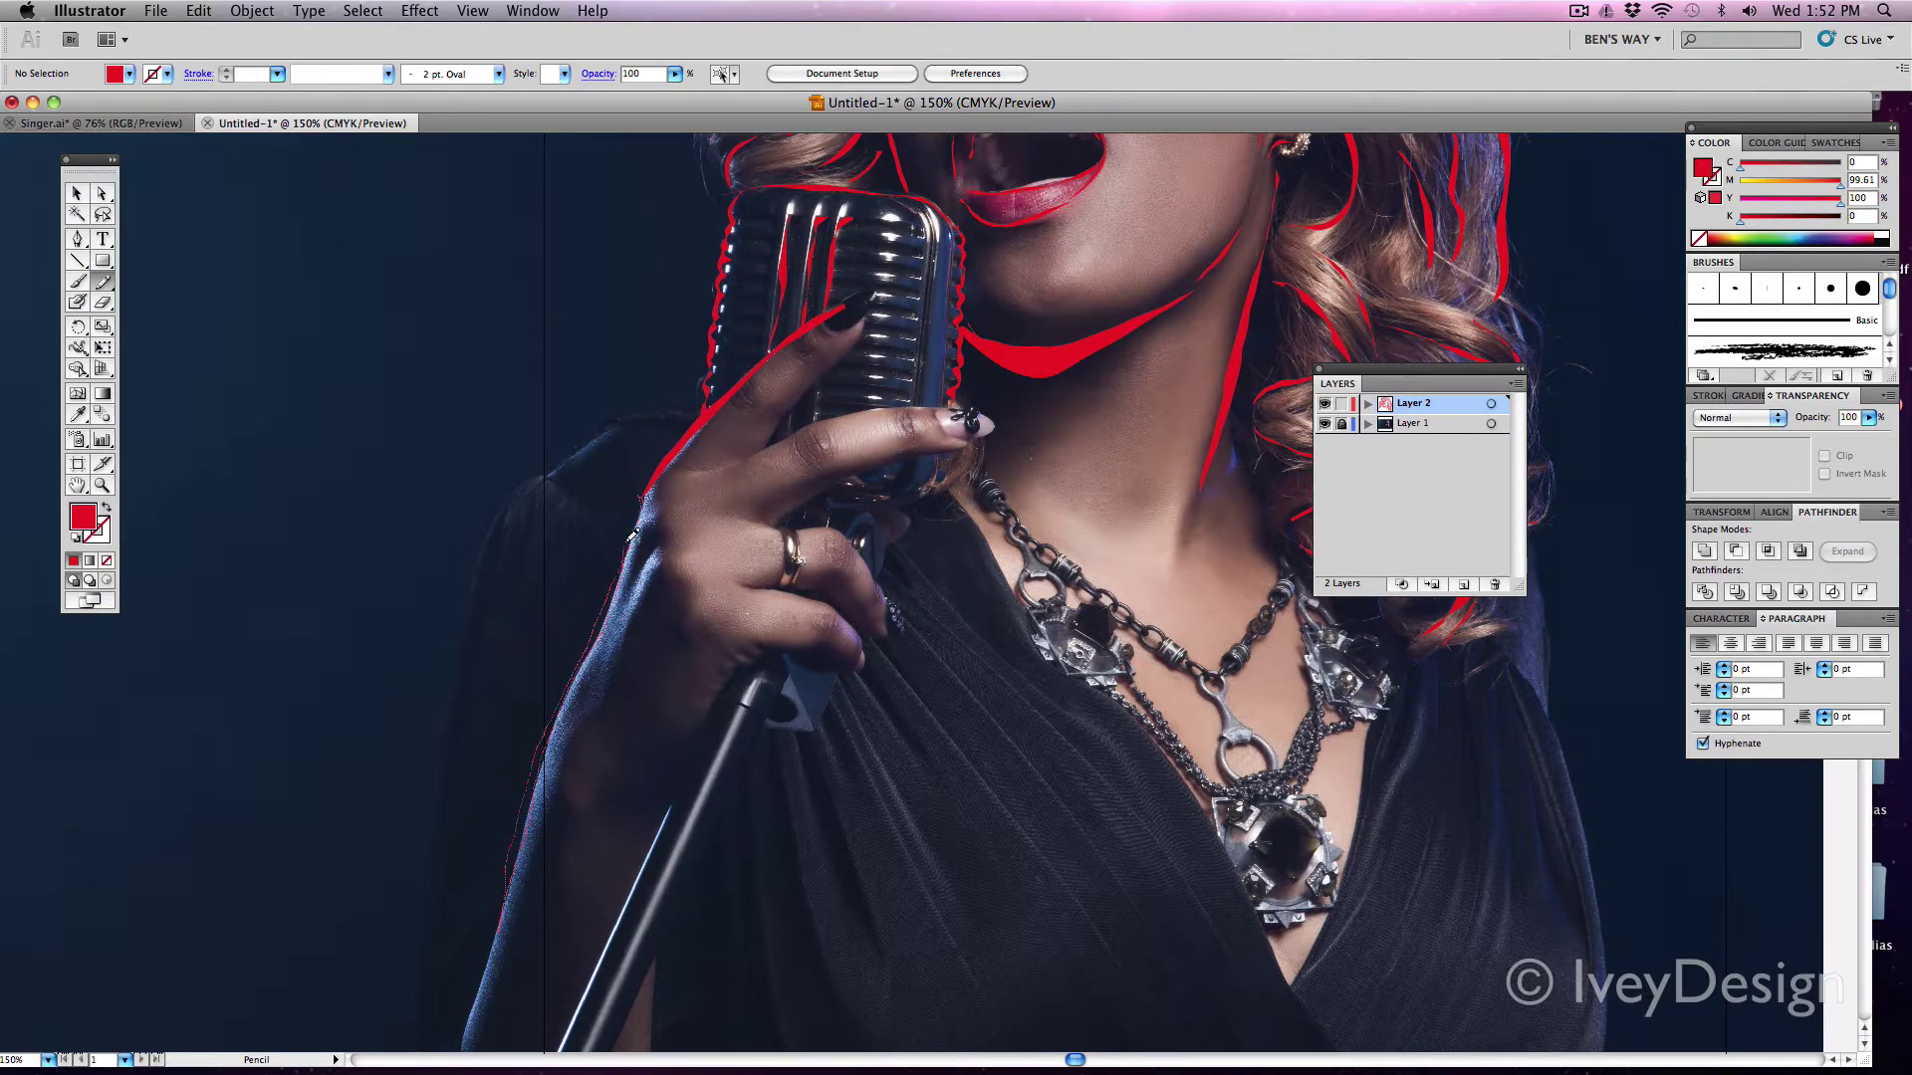
mouse_move(866, 296)
mouse_down()
mouse_move(773, 430)
mouse_move(709, 472)
mouse_up()
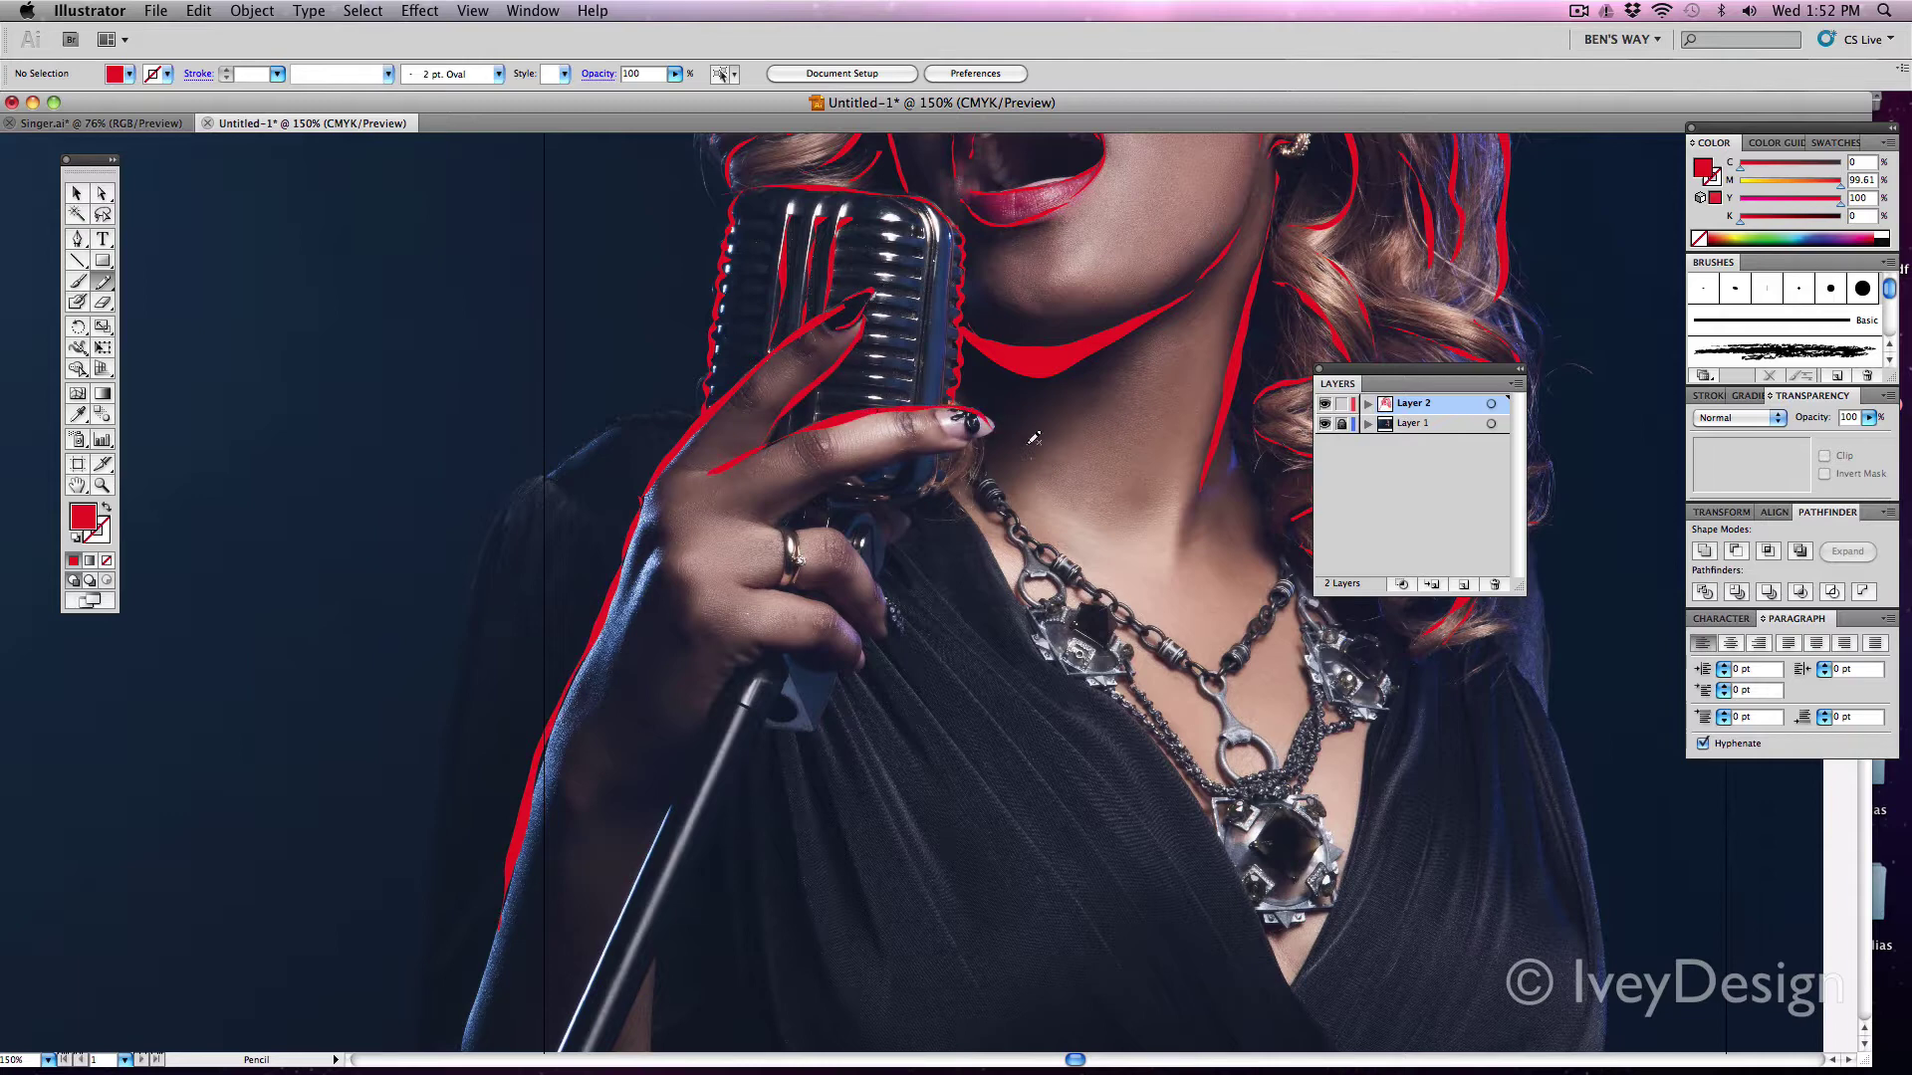
drag(923, 451, 989, 428)
click(1326, 425)
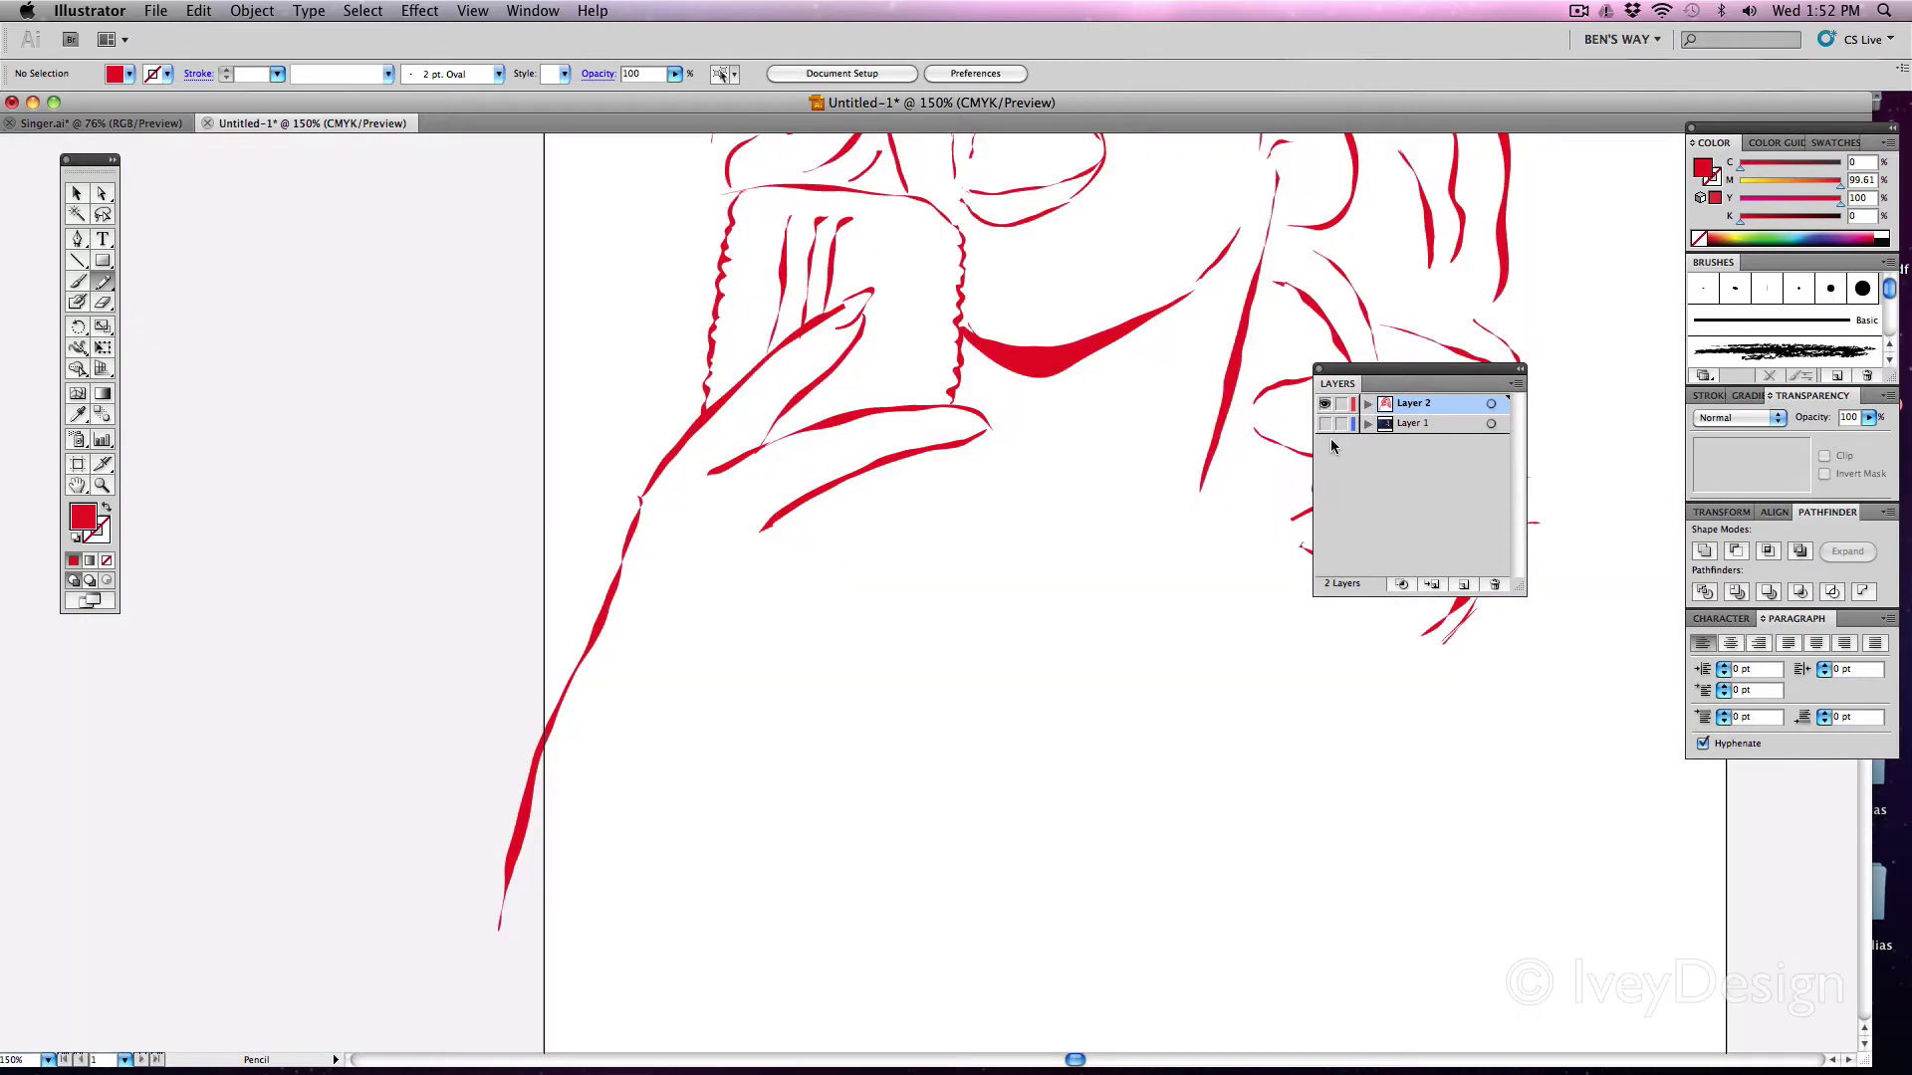
click(1325, 425)
Step: Trace the lower fingers and fingertips gripping the microphone stand as thin red shapes
drag(882, 567, 903, 631)
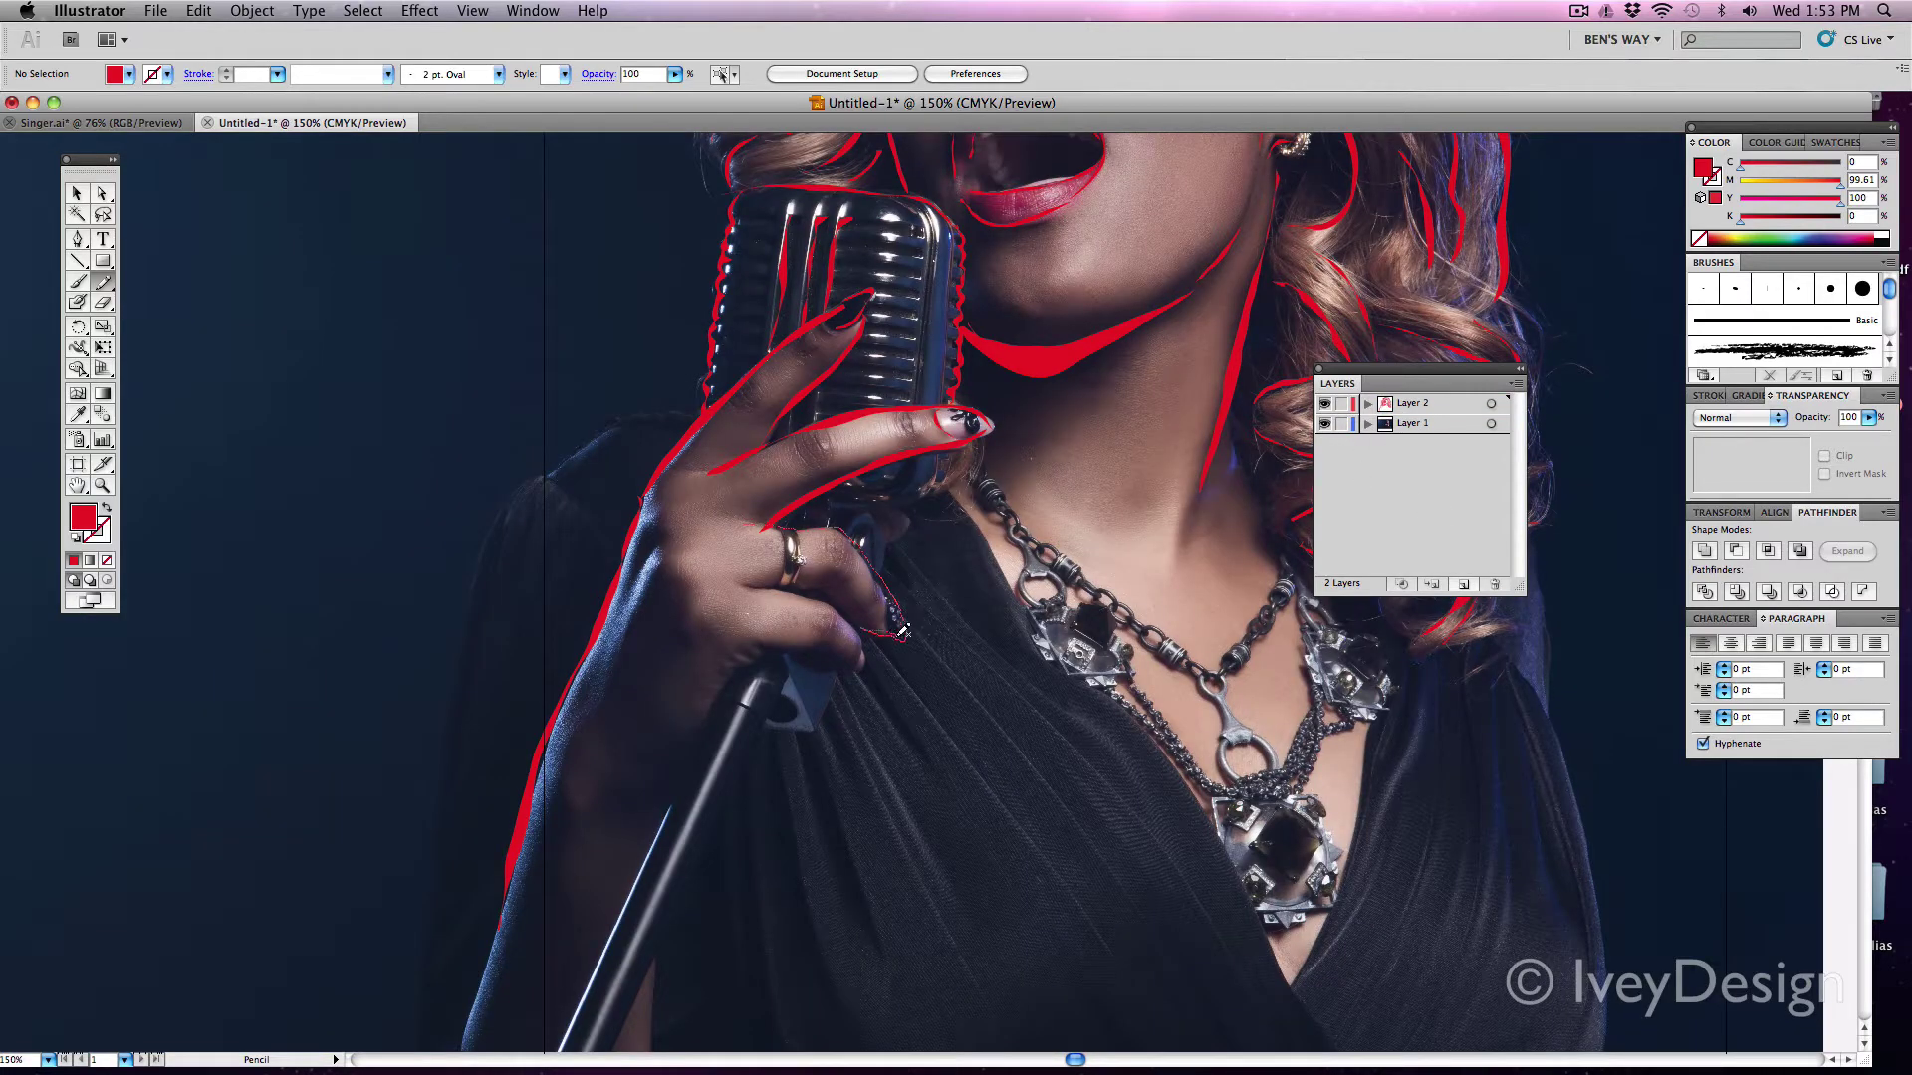
drag(806, 531, 751, 525)
mouse_move(749, 590)
mouse_down()
mouse_move(802, 594)
mouse_move(748, 589)
mouse_up()
Step: Trace both edges of the dress's V-neckline down to its point and compare the tracing with the photo layer briefly hidden
mouse_move(860, 641)
mouse_down()
mouse_move(834, 673)
mouse_move(860, 644)
mouse_move(1006, 838)
mouse_up()
key(super+0)
drag(880, 665, 862, 633)
mouse_move(999, 849)
mouse_down()
mouse_move(1043, 697)
mouse_move(999, 849)
mouse_move(998, 633)
mouse_up()
click(1324, 423)
click(1324, 424)
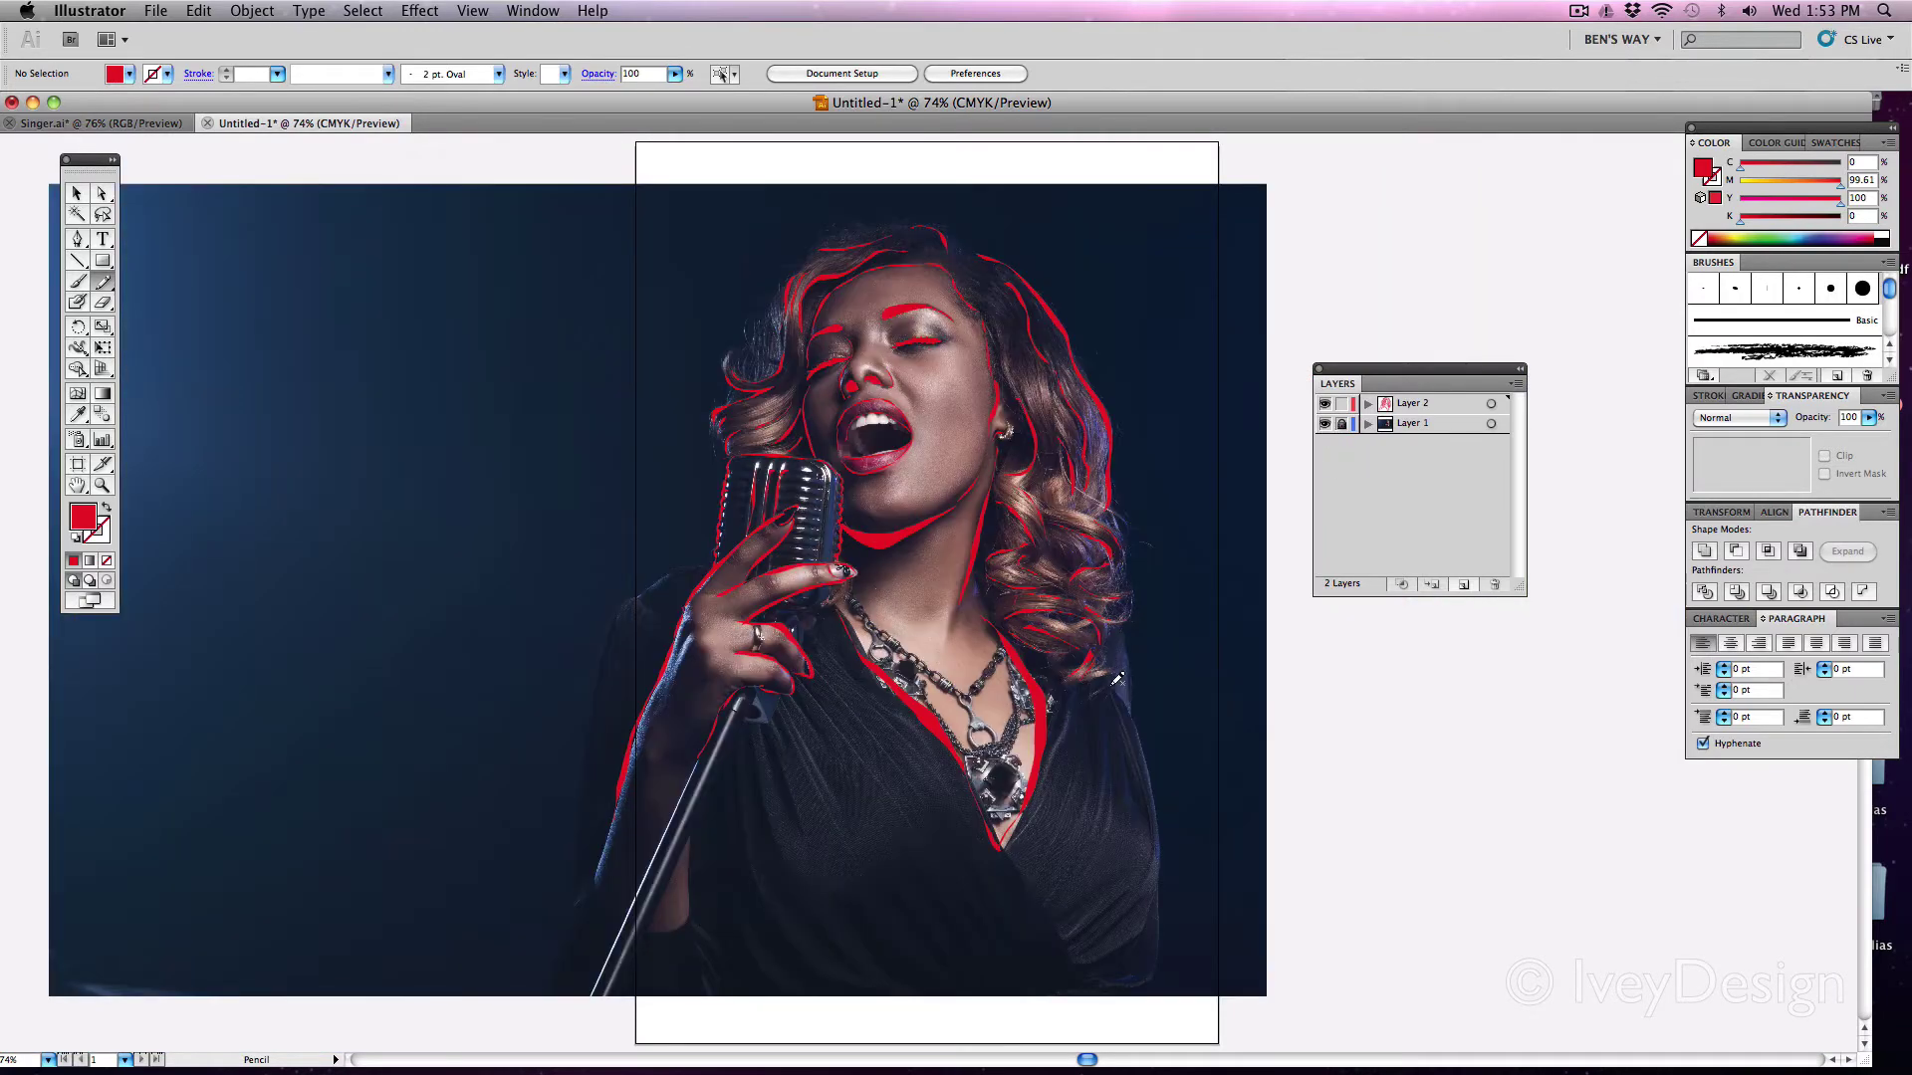
Step: Trace the shoulder's outer edge below the hair and the dress folds on both sides of the neckline as tapered red shapes
drag(1115, 682, 1155, 844)
drag(1077, 739, 1065, 809)
drag(844, 660, 869, 772)
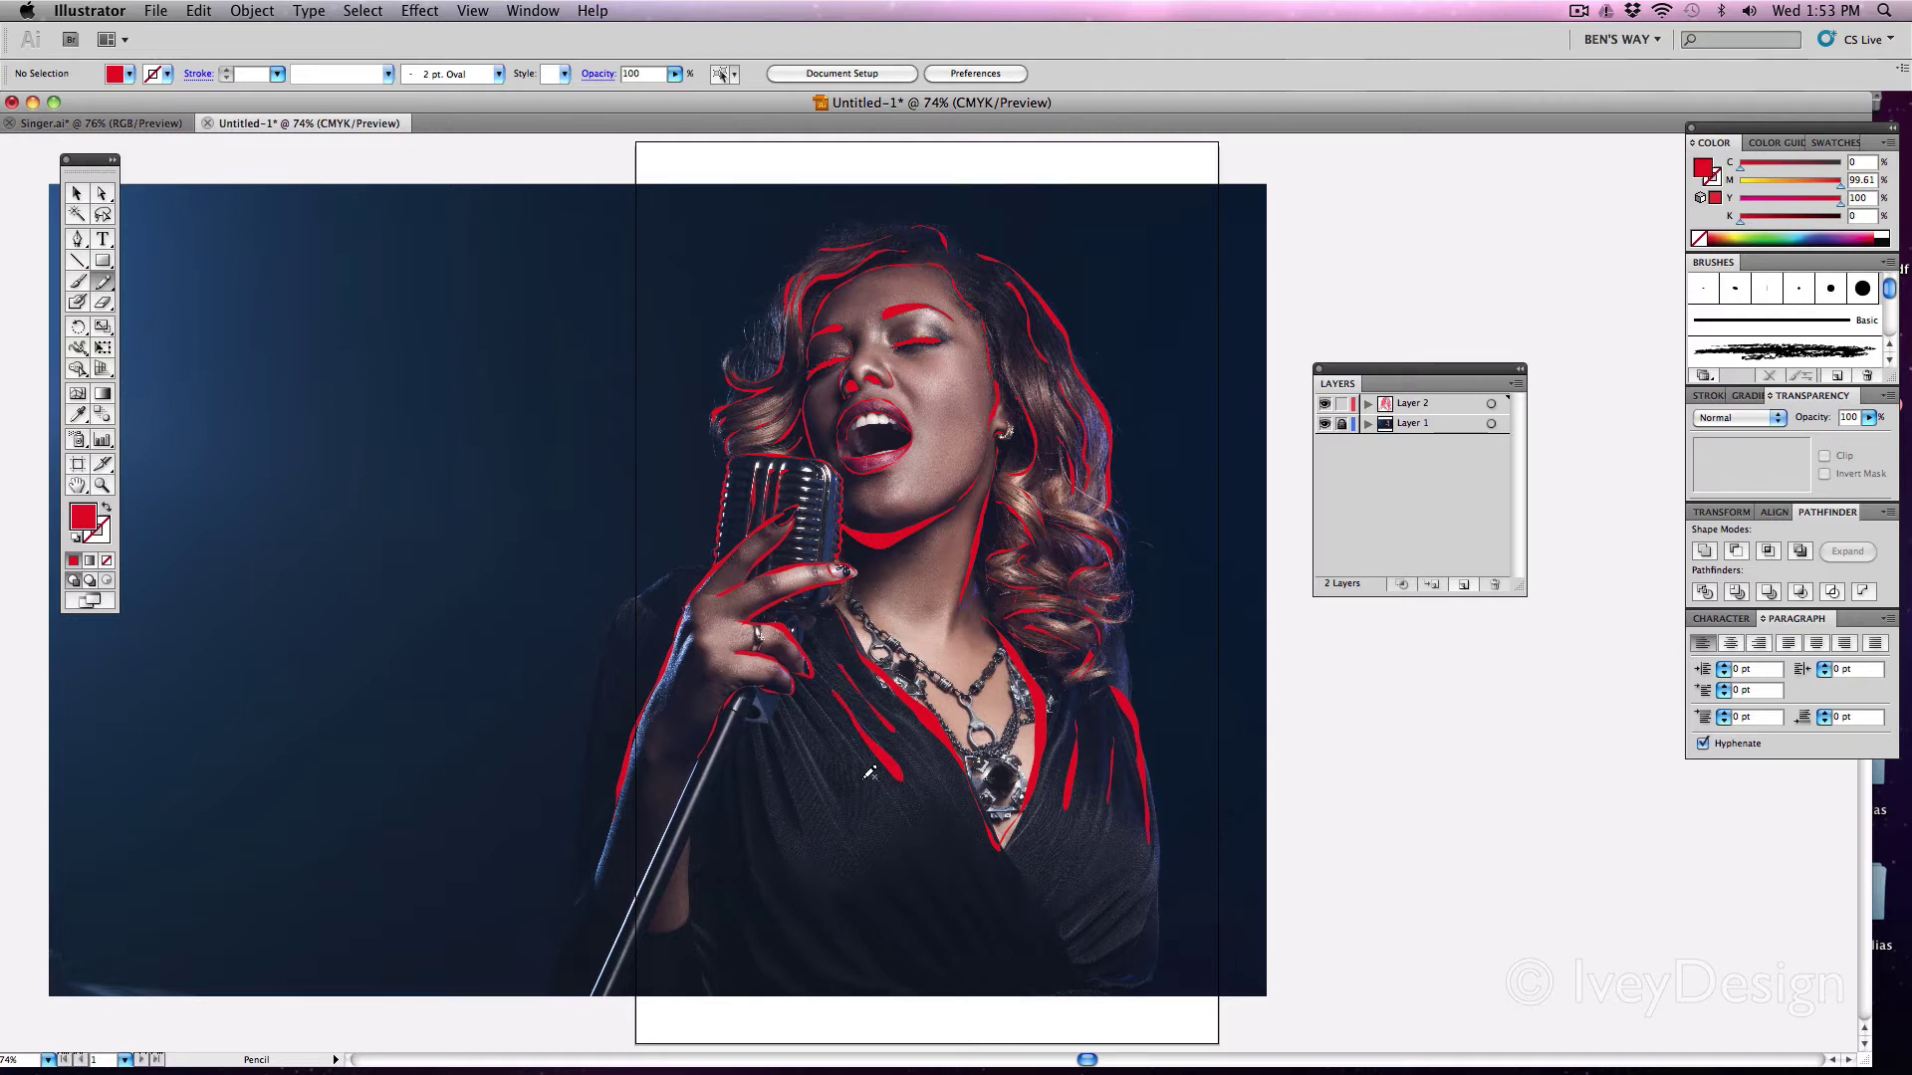
key(super+z)
mouse_move(848, 661)
mouse_down()
mouse_move(904, 739)
mouse_move(874, 767)
mouse_move(891, 819)
mouse_up()
drag(806, 707, 826, 773)
drag(853, 693, 831, 642)
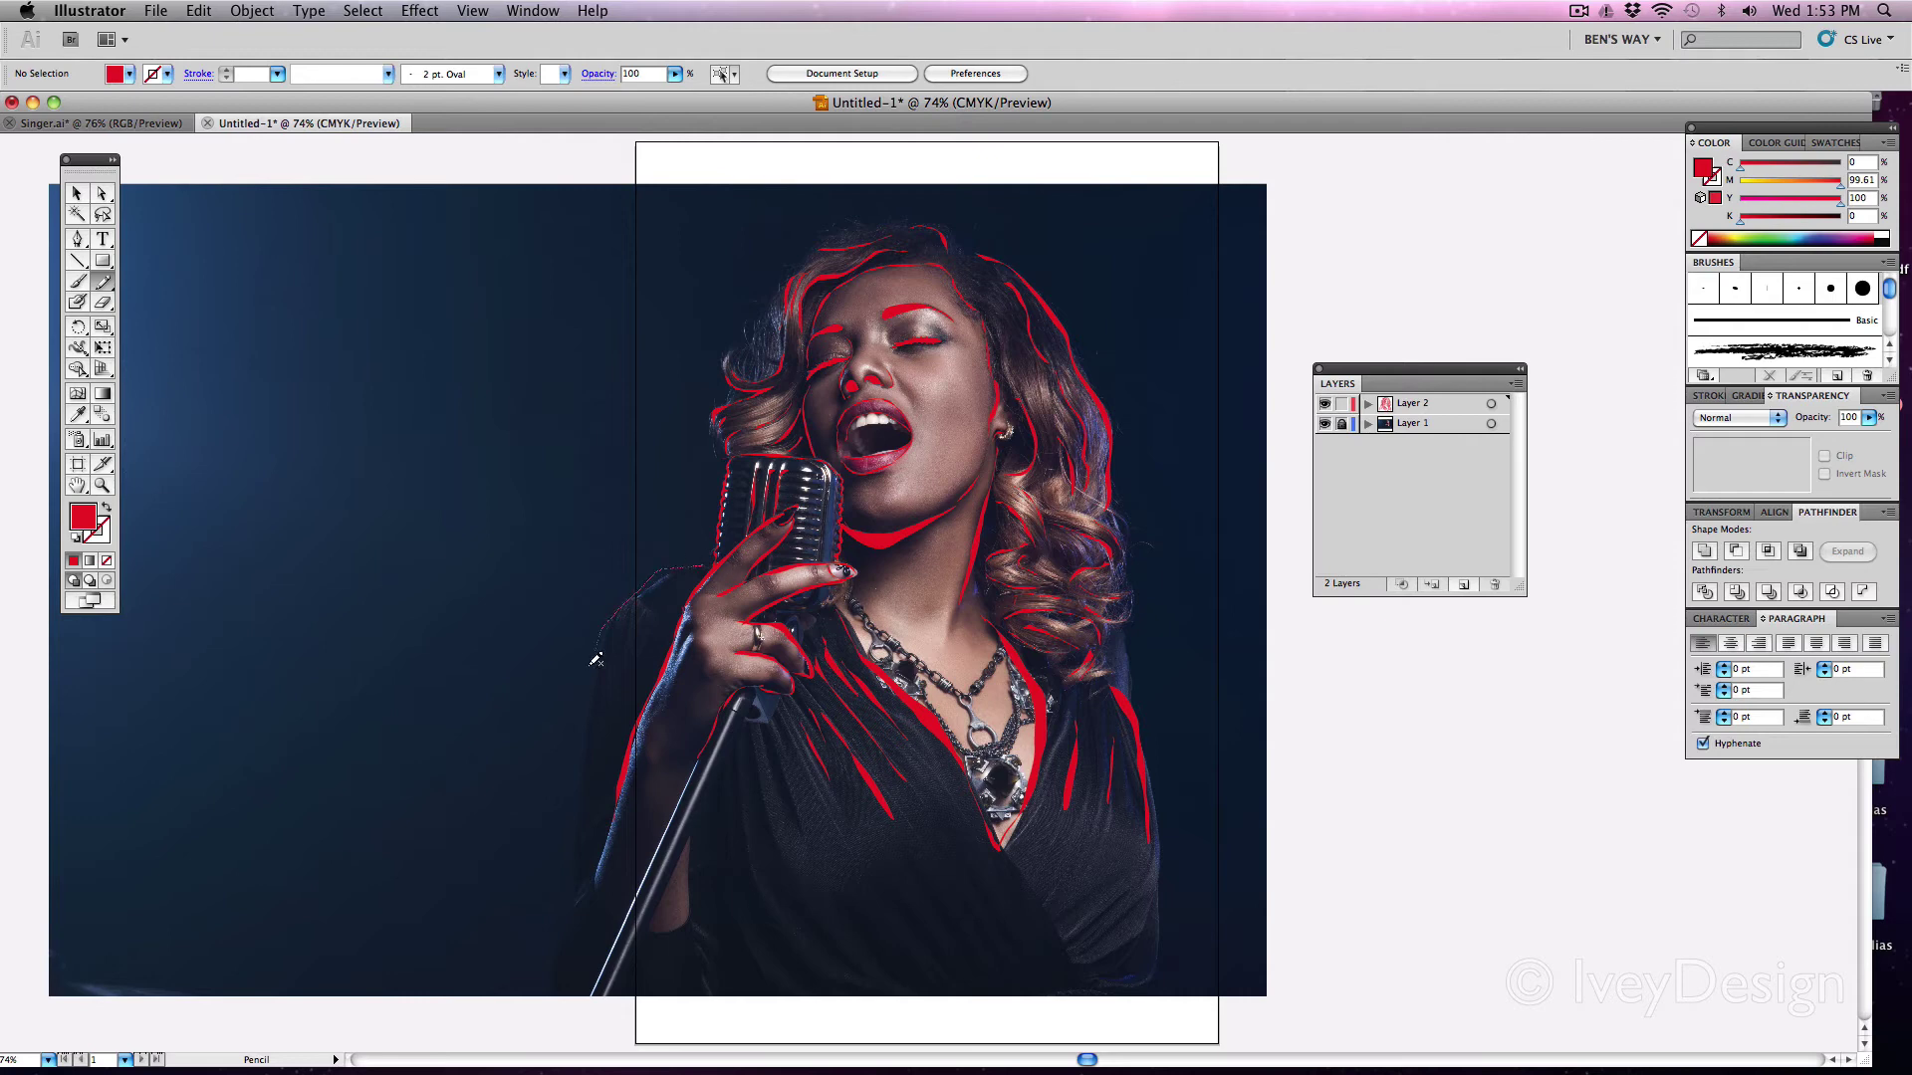
Step: Trace the outer sleeve on the microphone side, the folds below the hand, and the remaining folds and wrap line beyond the neckline
drag(595, 659, 578, 741)
drag(772, 725, 772, 723)
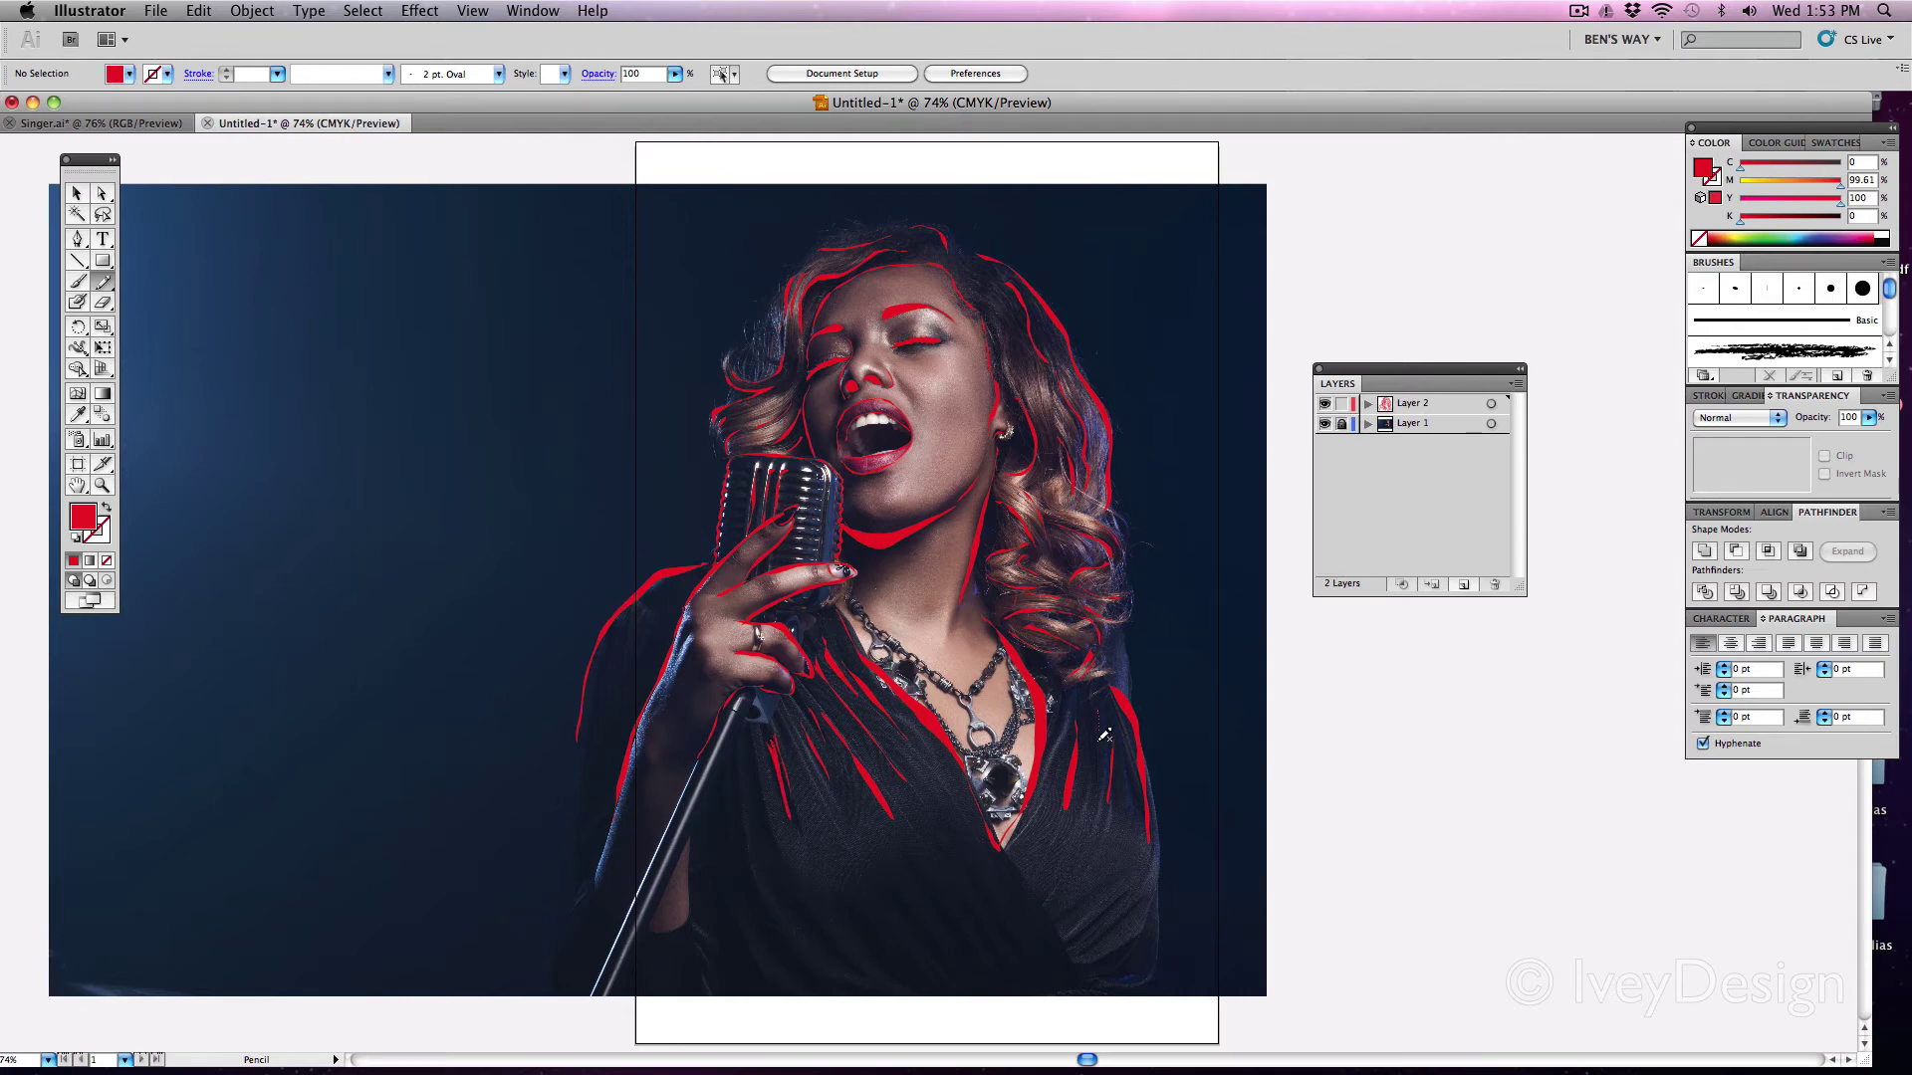
mouse_move(1105, 709)
mouse_down()
mouse_move(1095, 781)
mouse_move(1053, 809)
mouse_move(1041, 916)
mouse_up()
Step: Hide the photo on Layer 1 so that only the red line tracing is displayed
click(1324, 423)
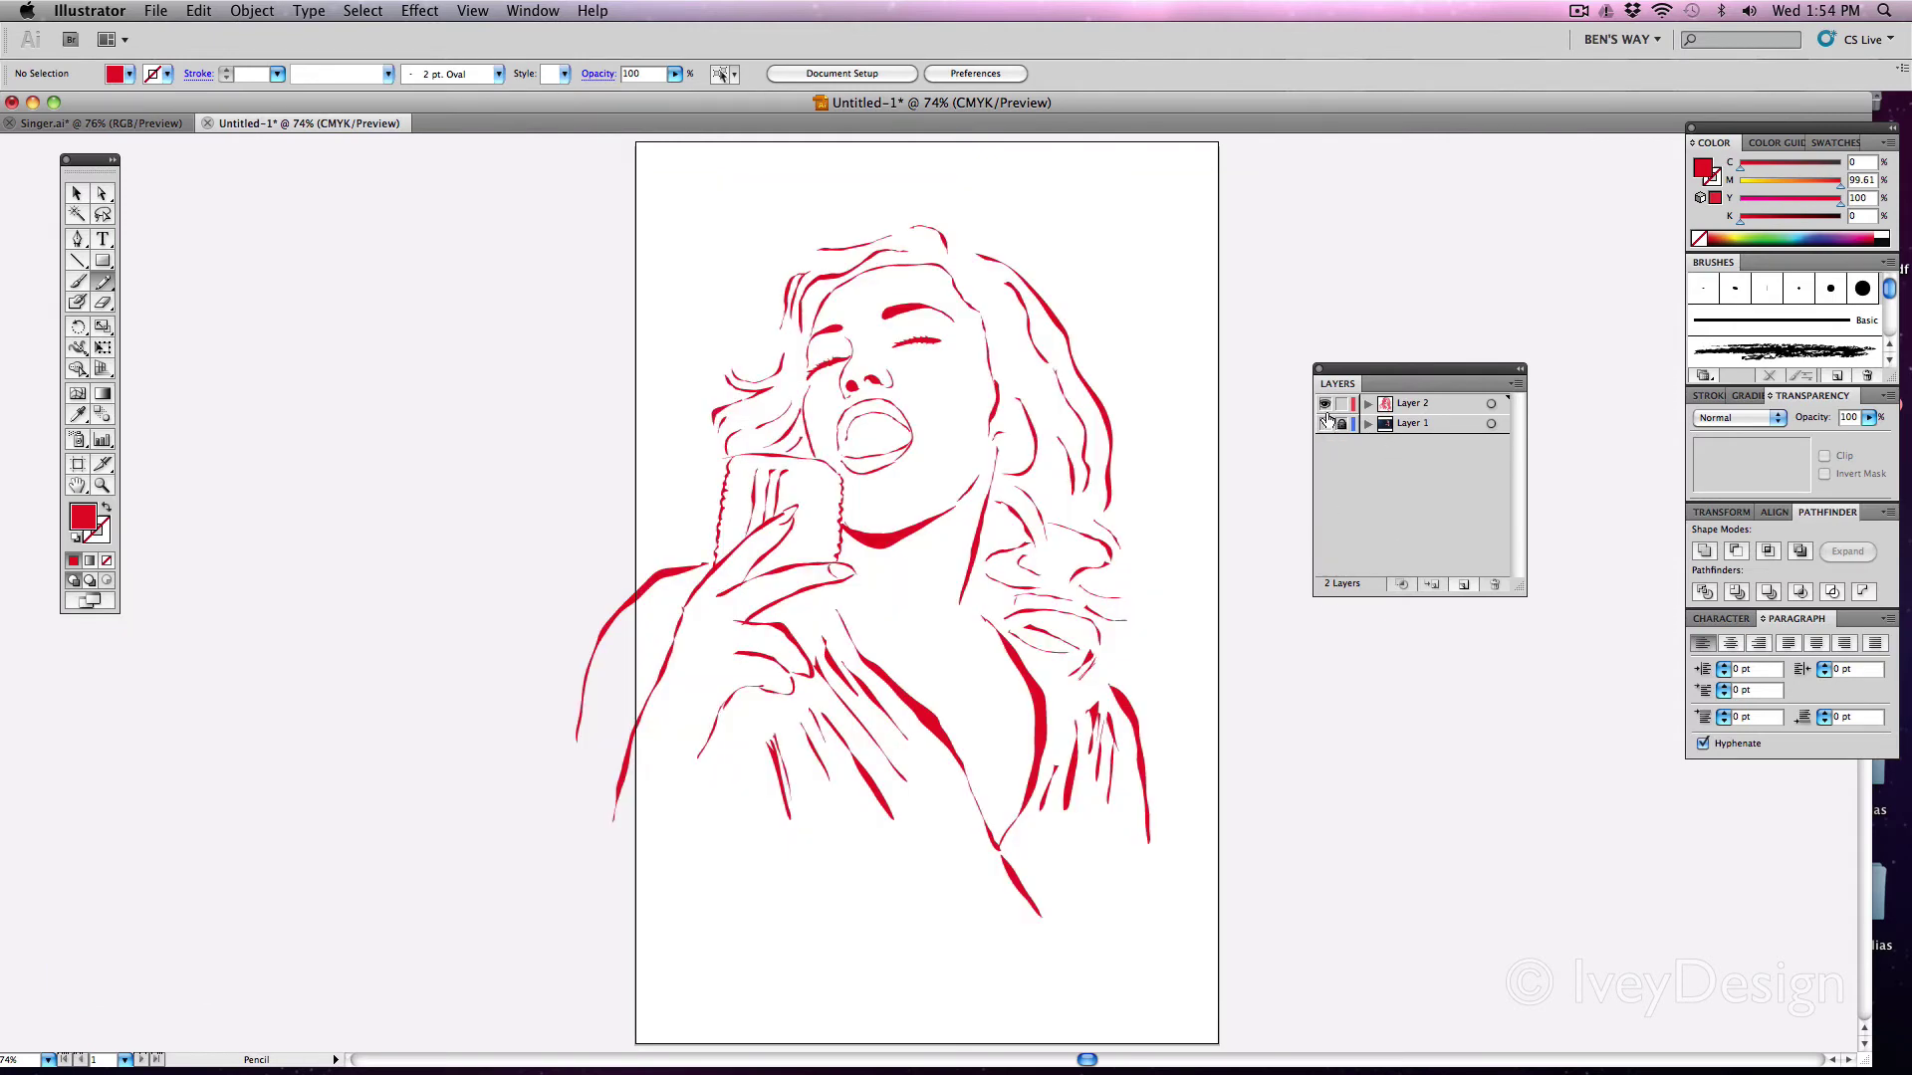
click(1325, 423)
click(1325, 423)
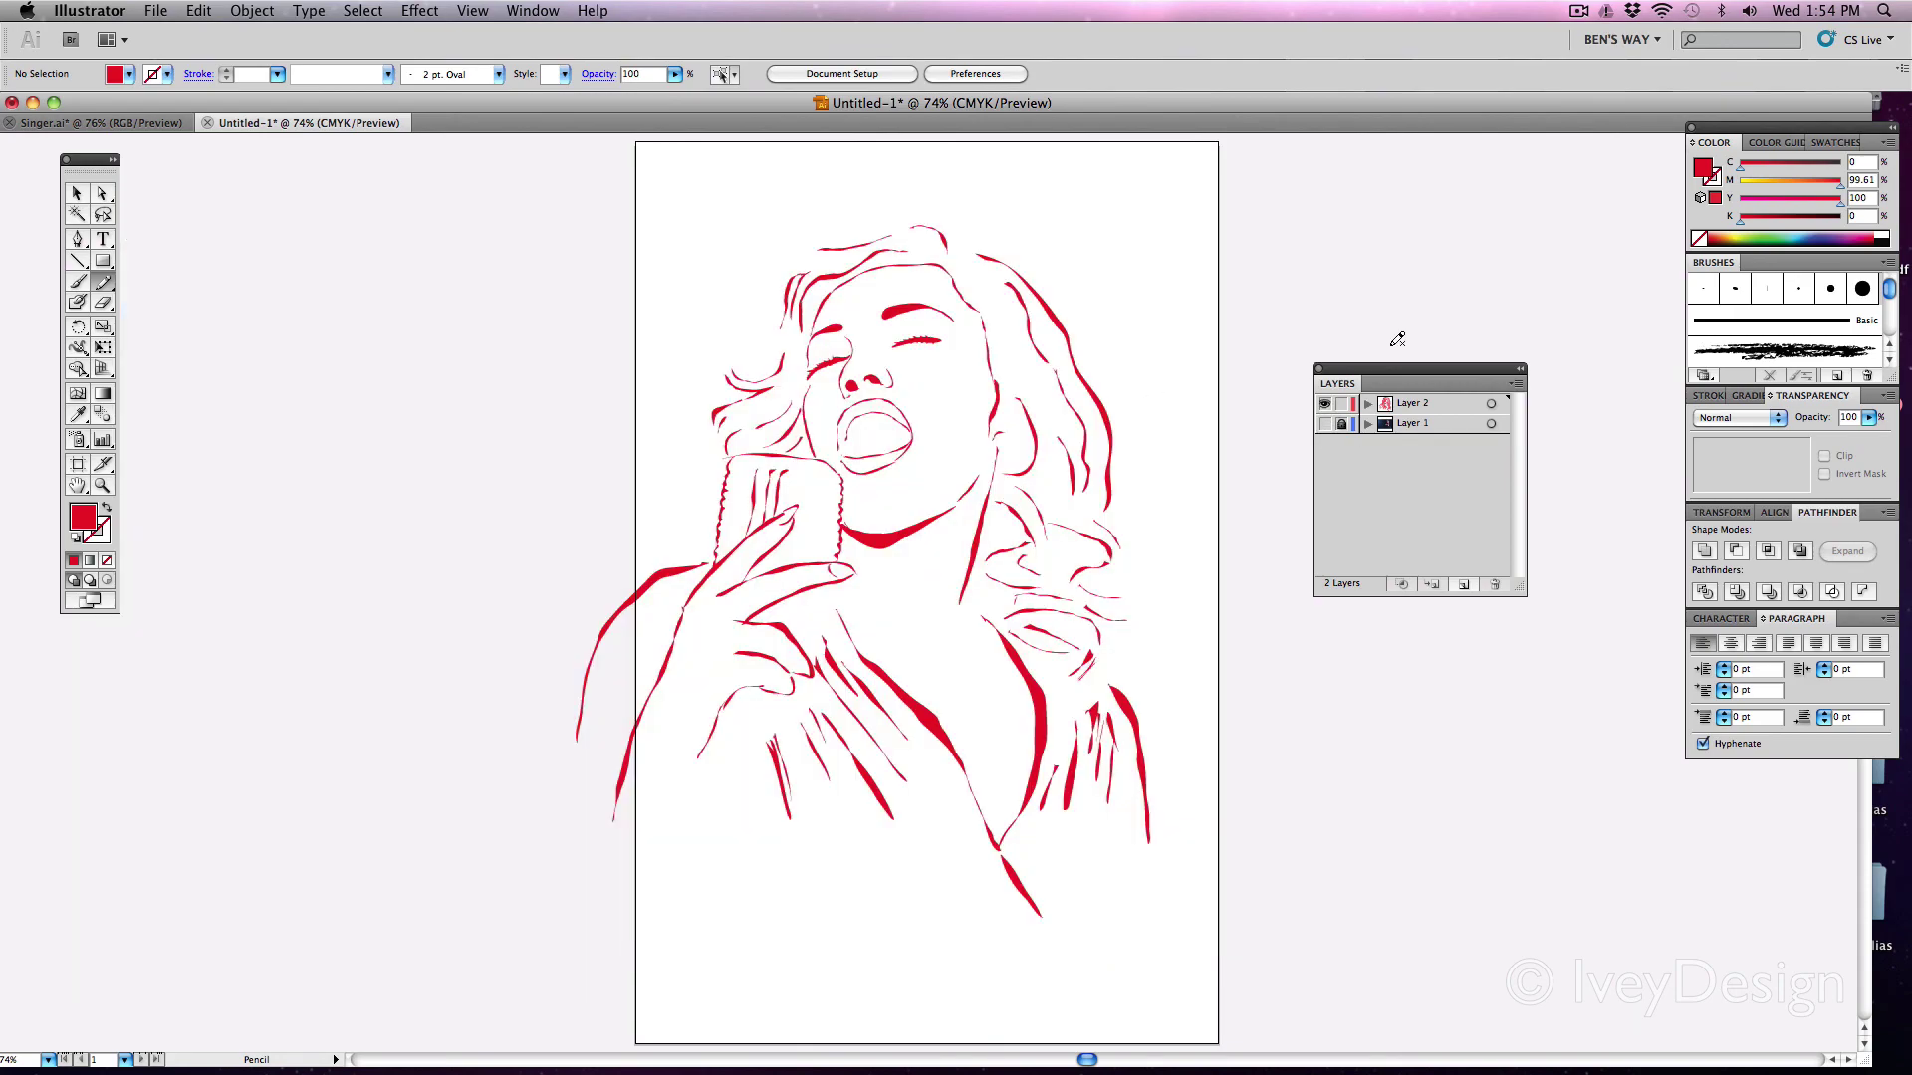